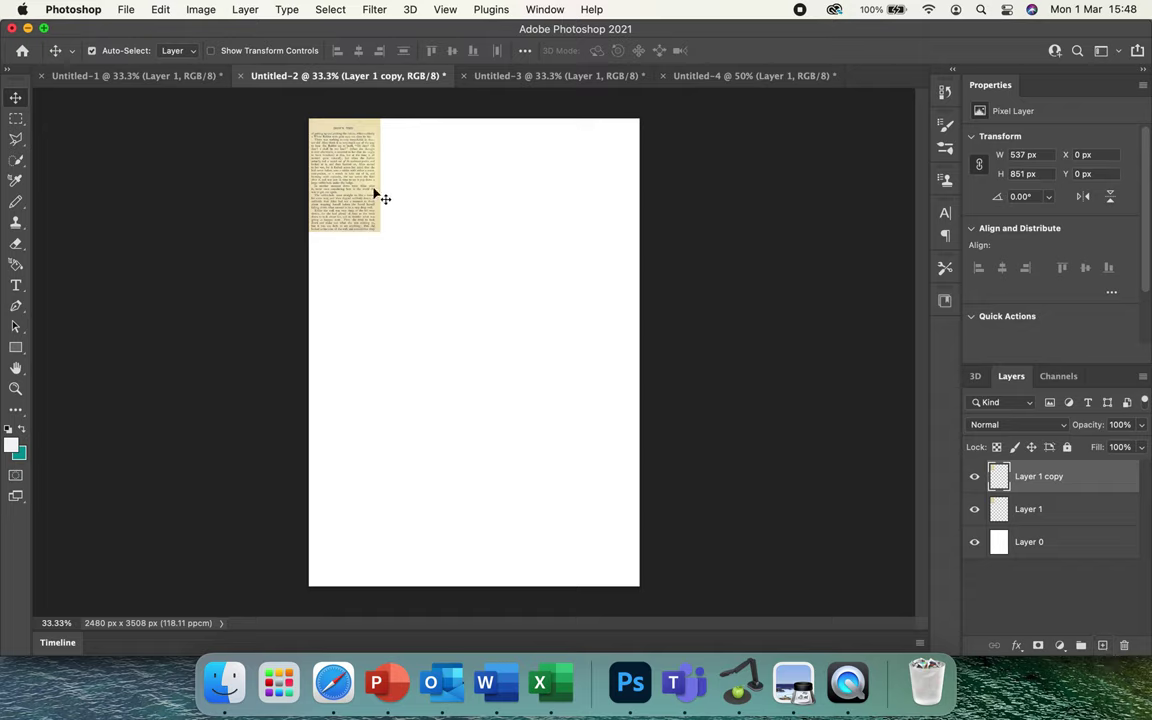
# Step: Duplicate the book-page layer and place the copies edge to edge until five pages span the top of the canvas
pyautogui.moveTo(342, 162); pyautogui.dragTo(417, 165)
pyautogui.moveTo(1080, 476); pyautogui.dragTo(1102, 645)
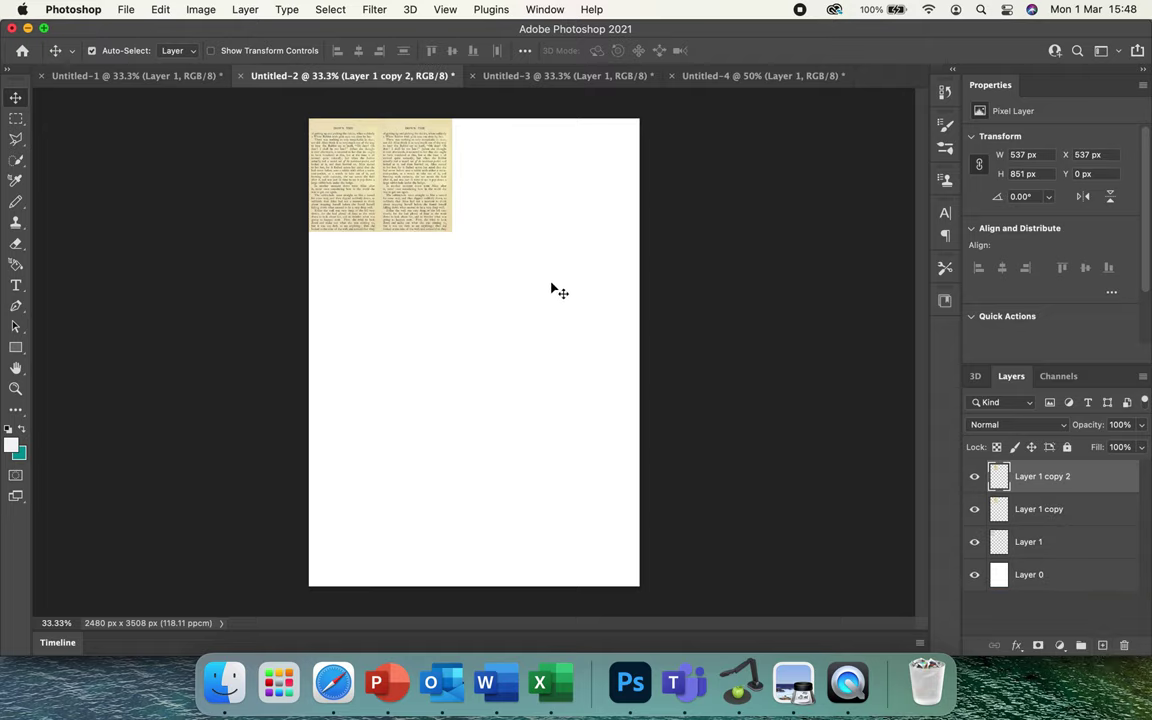
pyautogui.moveTo(437, 200); pyautogui.dragTo(501, 189)
pyautogui.moveTo(1112, 484); pyautogui.dragTo(1102, 645)
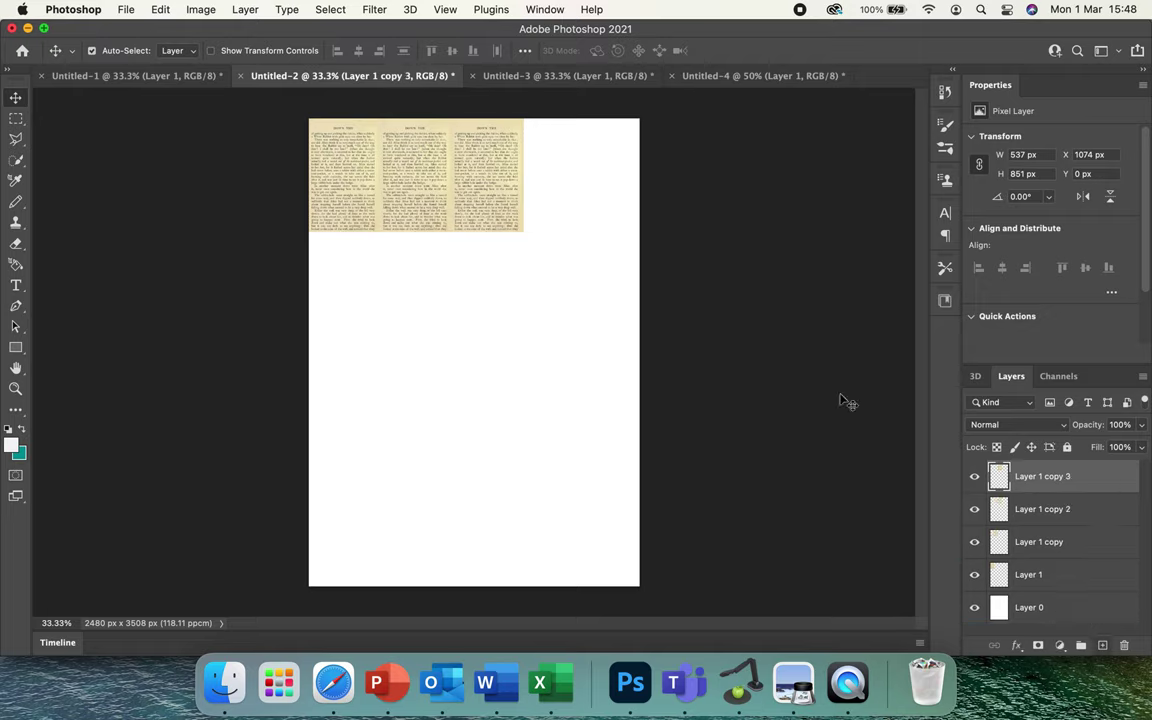
pyautogui.moveTo(483, 139); pyautogui.dragTo(565, 148)
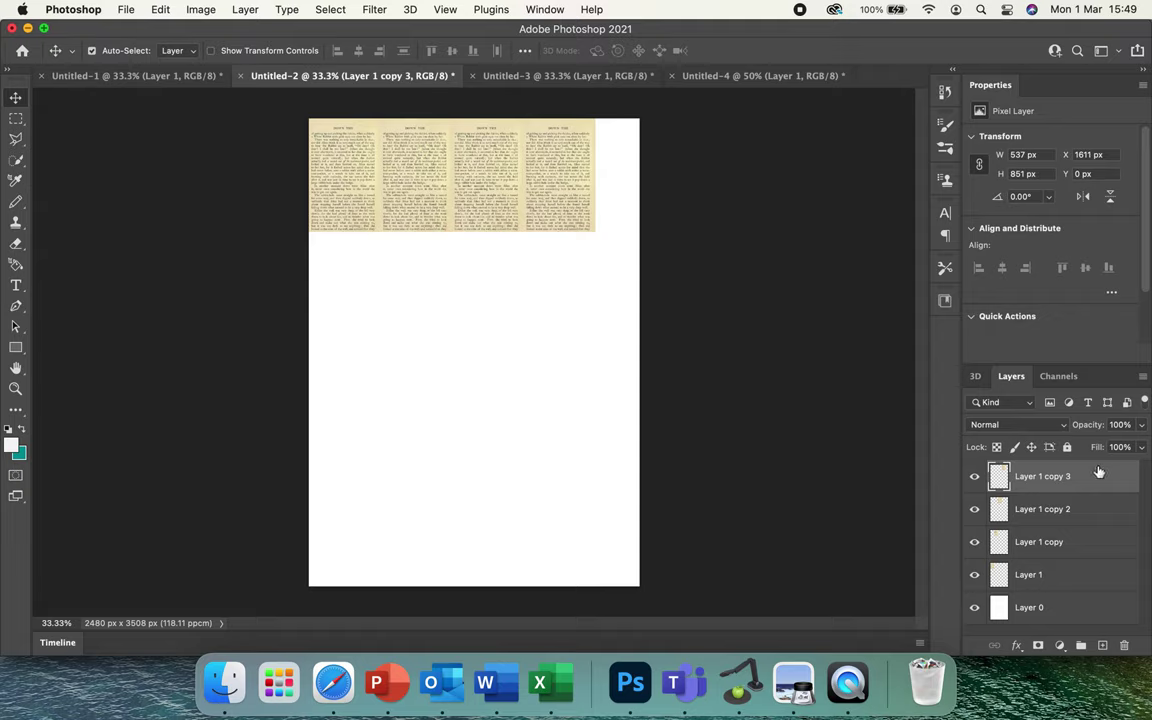
pyautogui.moveTo(1098, 476)
pyautogui.mouseDown()
pyautogui.moveTo(1101, 536)
pyautogui.moveTo(1100, 480)
pyautogui.mouseUp()
pyautogui.press('super+j')
pyautogui.moveTo(565, 173); pyautogui.dragTo(639, 181)
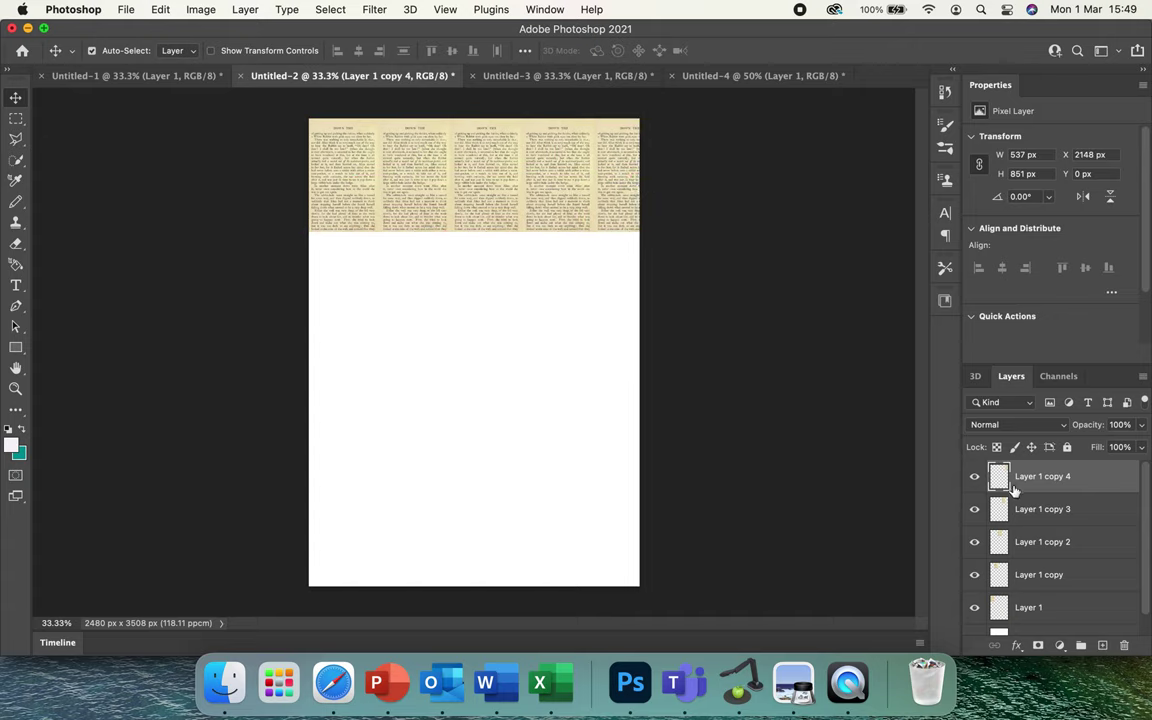
# Step: Merge the five book-page layers into a single layer, leaving the white Layer 0 separate
pyautogui.keyDown('shift'); pyautogui.click(1043, 607); pyautogui.keyUp('shift')
pyautogui.scroll(-2, 1043, 607)
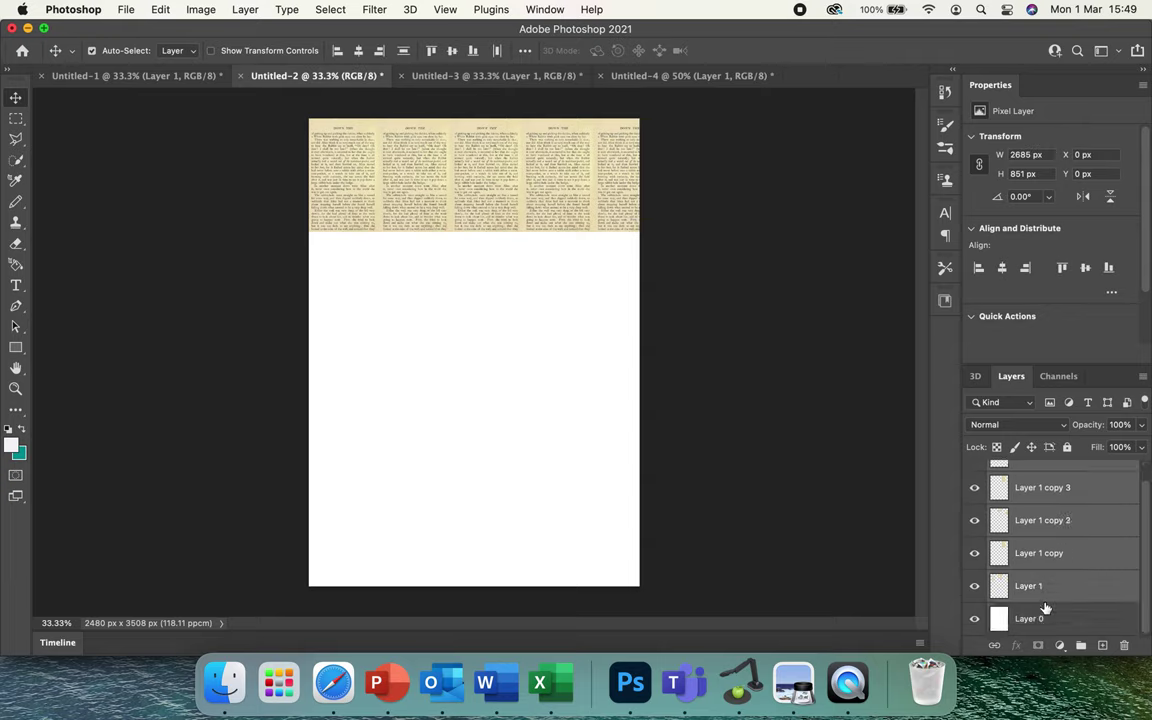
pyautogui.rightClick(1065, 535)
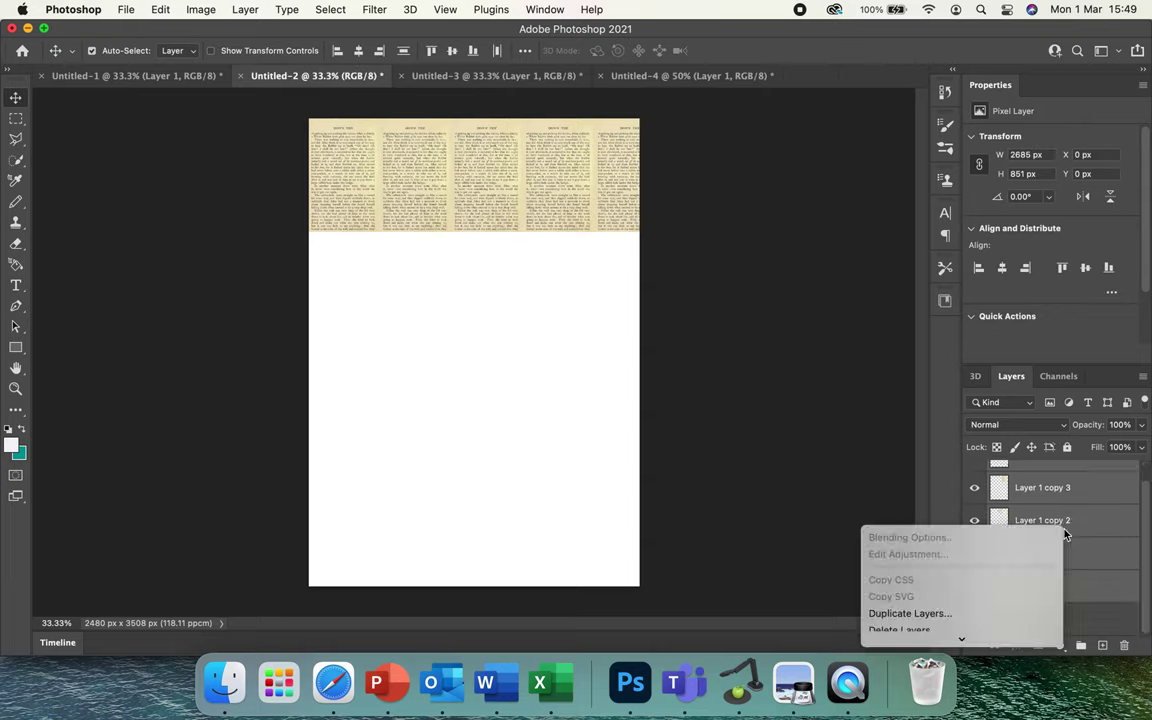
pyautogui.scroll(-5, 968, 576)
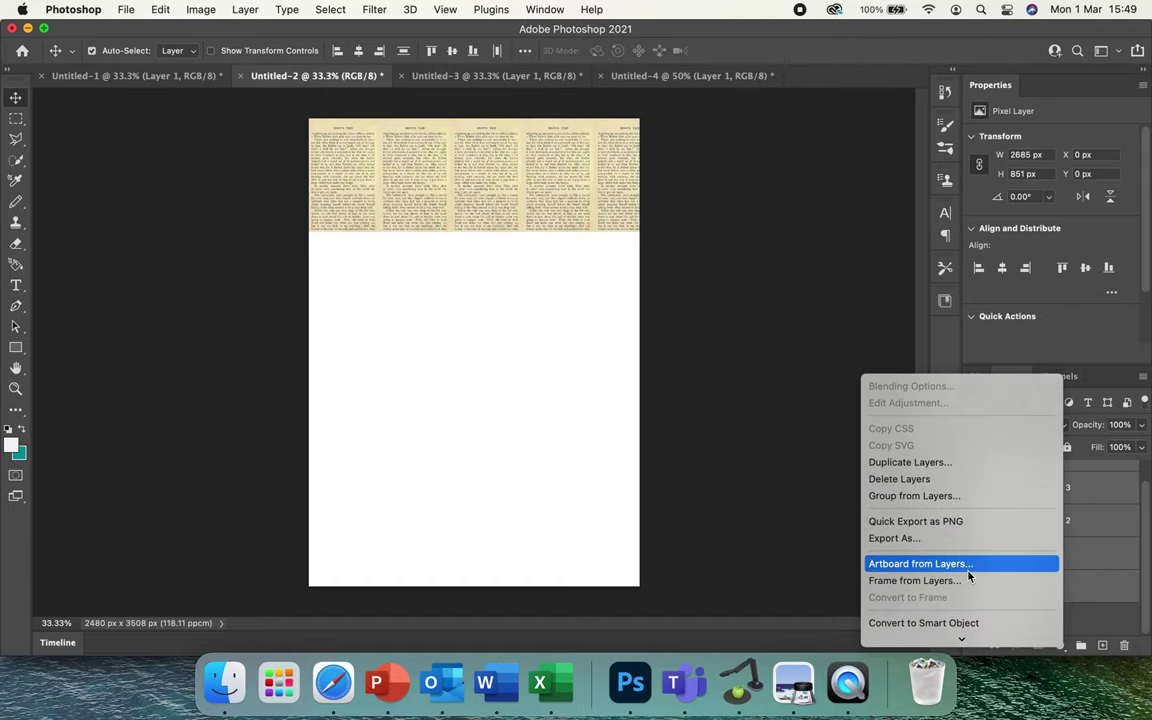
pyautogui.scroll(-10, 968, 576)
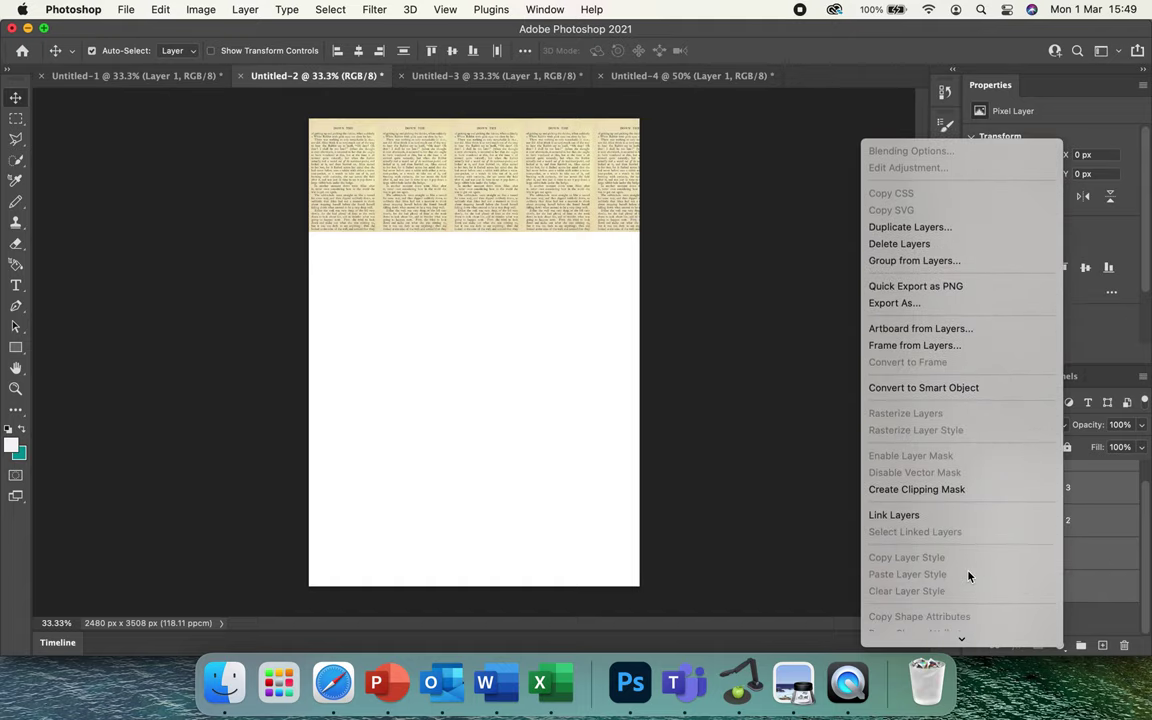
pyautogui.click(925, 516)
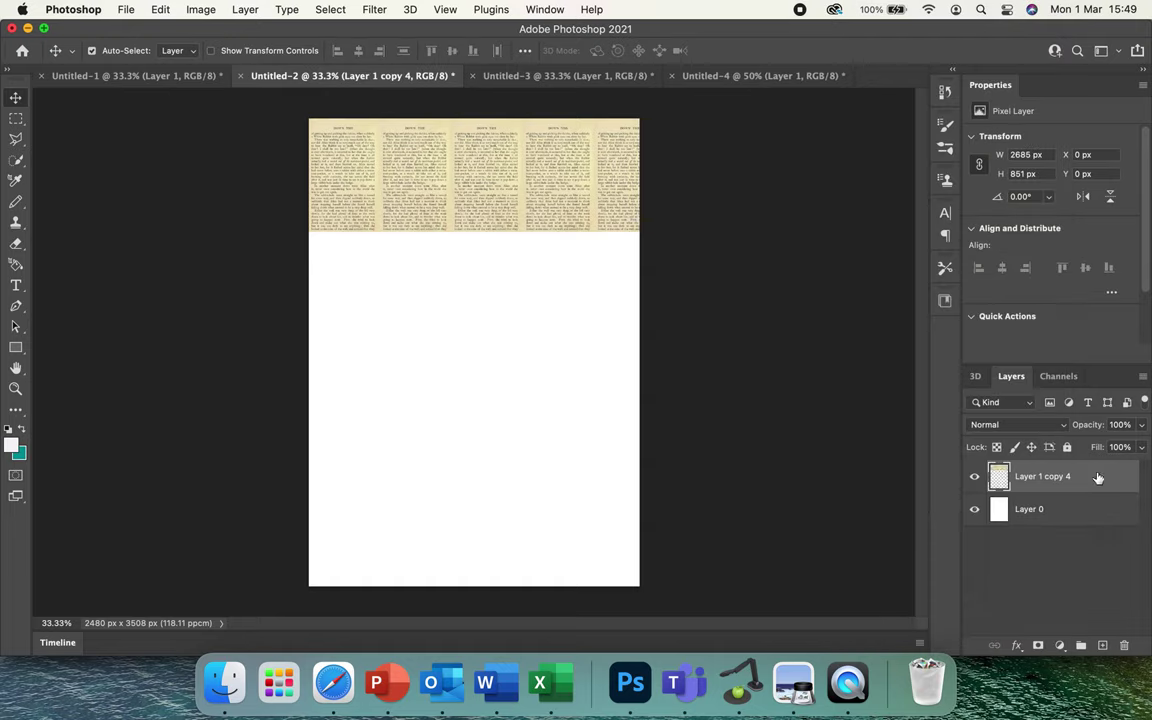
# Step: Duplicate the merged page row four times and stack the copies edge to edge down to the bottom of the canvas
pyautogui.moveTo(1090, 478); pyautogui.dragTo(1102, 645)
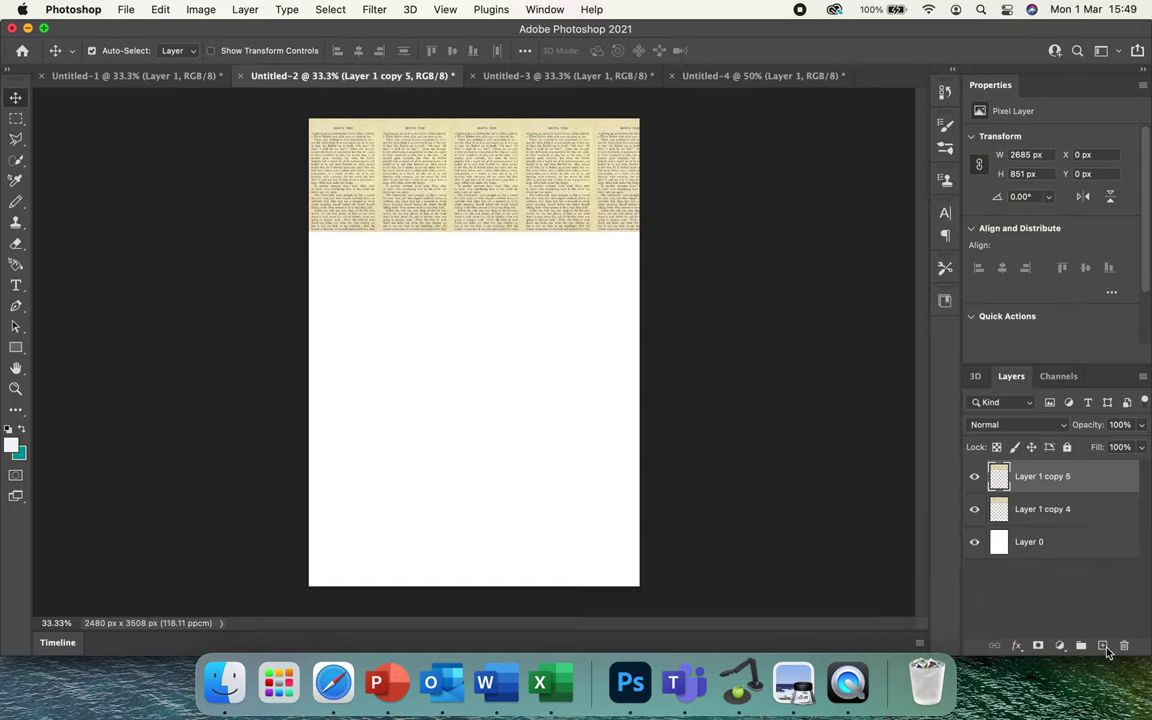
pyautogui.moveTo(486, 211); pyautogui.dragTo(483, 319)
pyautogui.moveTo(1071, 482); pyautogui.dragTo(1100, 648)
pyautogui.moveTo(442, 327); pyautogui.dragTo(451, 431)
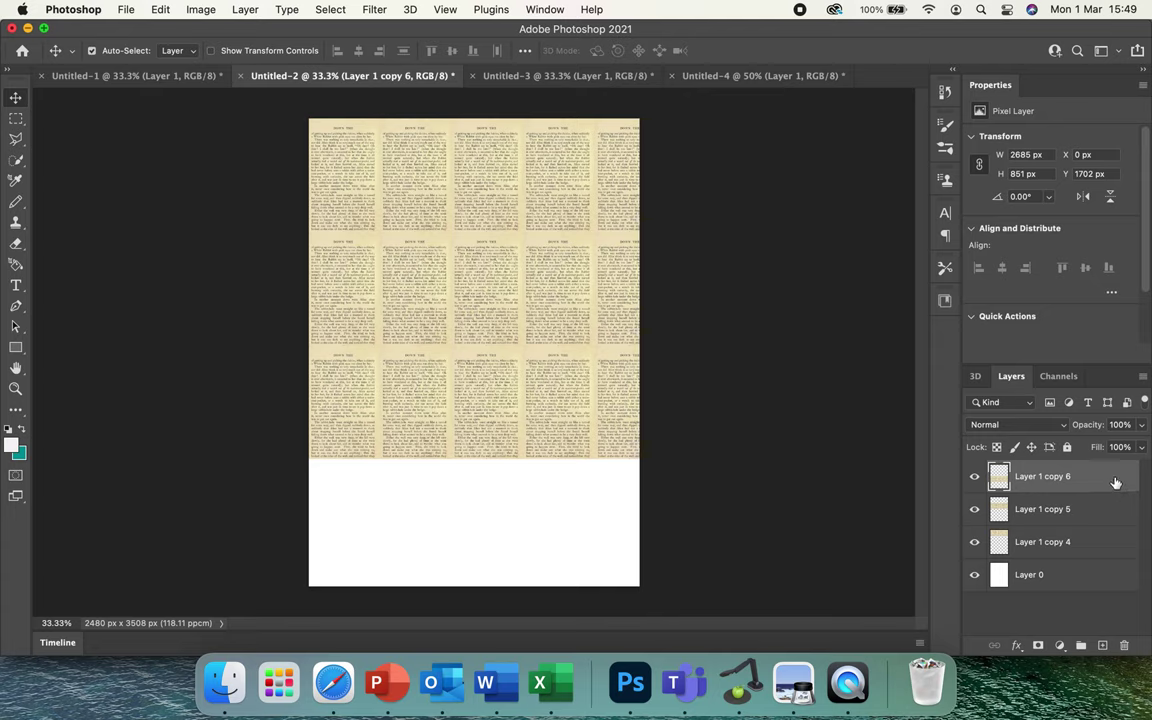
pyautogui.moveTo(1115, 483); pyautogui.dragTo(1102, 645)
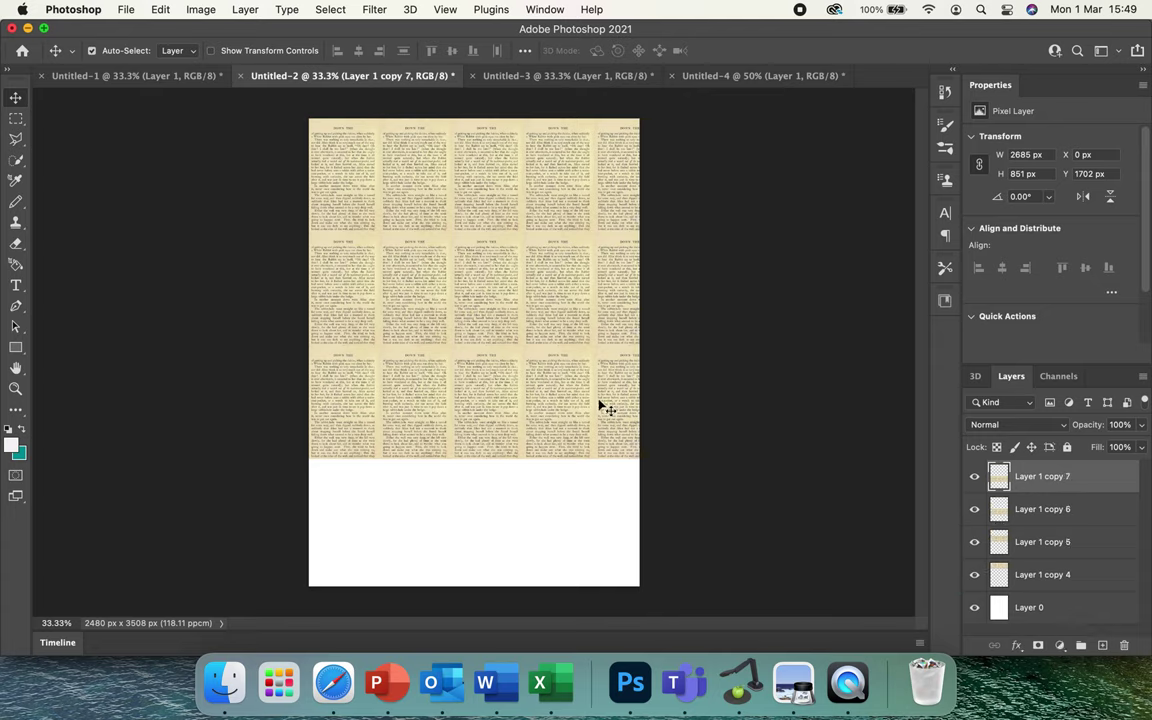
pyautogui.moveTo(522, 399); pyautogui.dragTo(522, 512)
pyautogui.moveTo(1100, 478); pyautogui.dragTo(1102, 645)
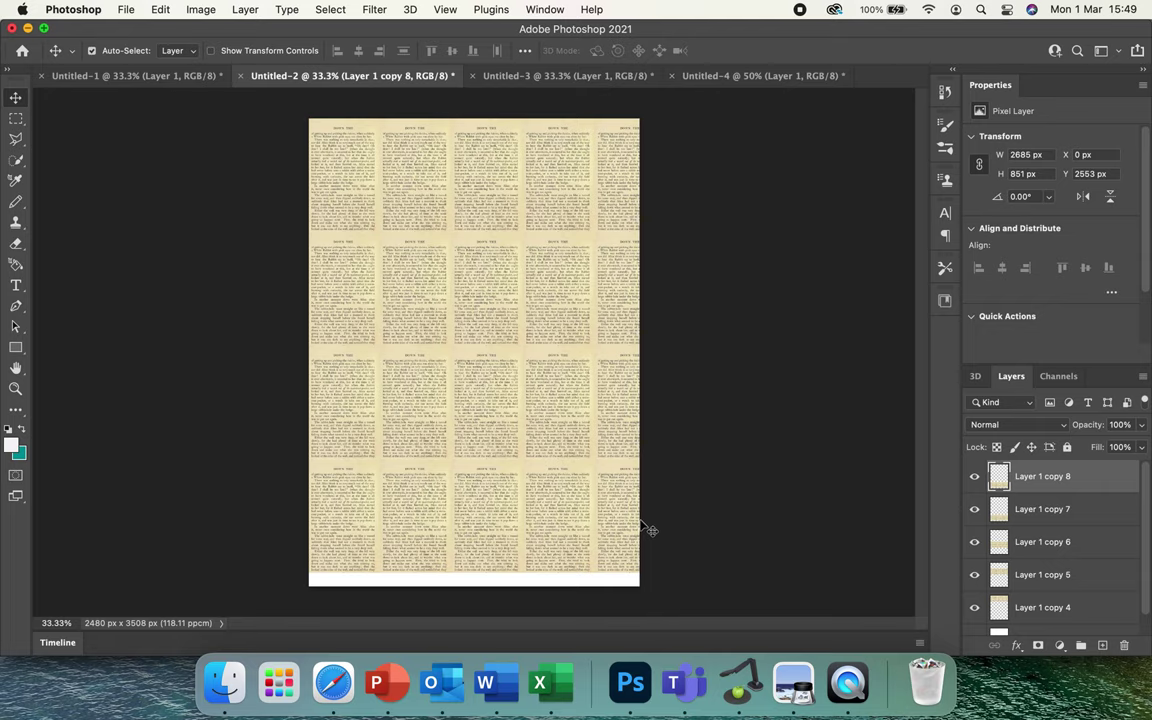
pyautogui.moveTo(571, 496); pyautogui.dragTo(563, 607)
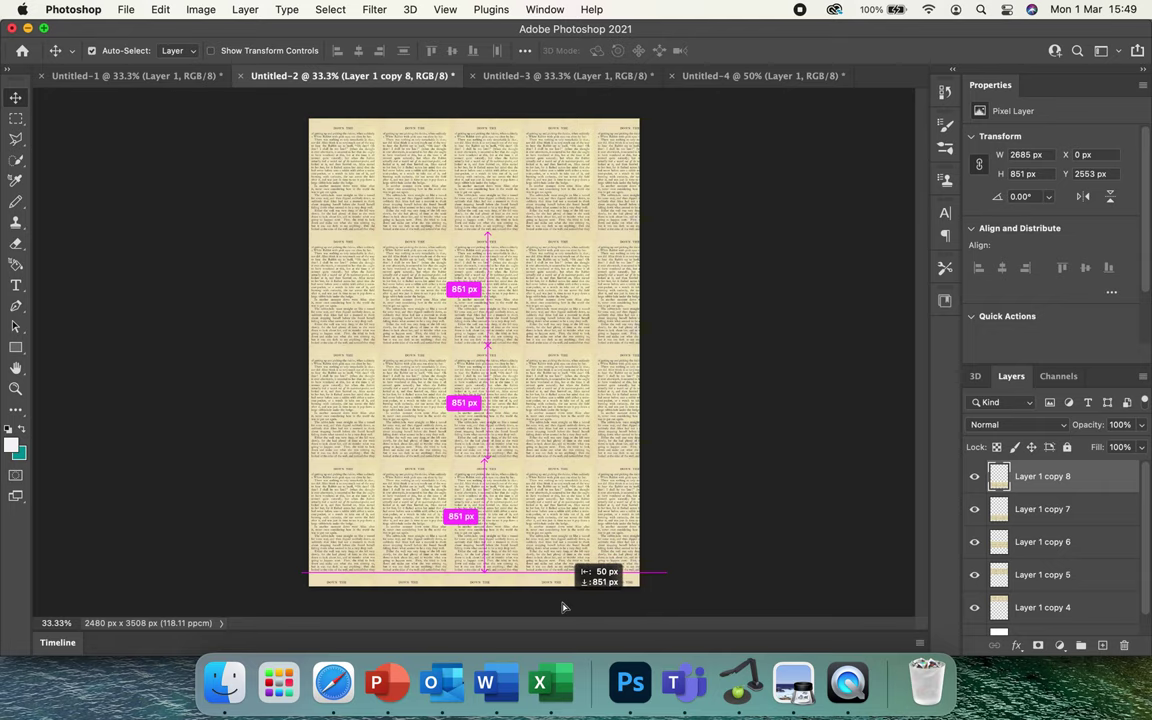
pyautogui.moveTo(563, 607); pyautogui.dragTo(563, 607)
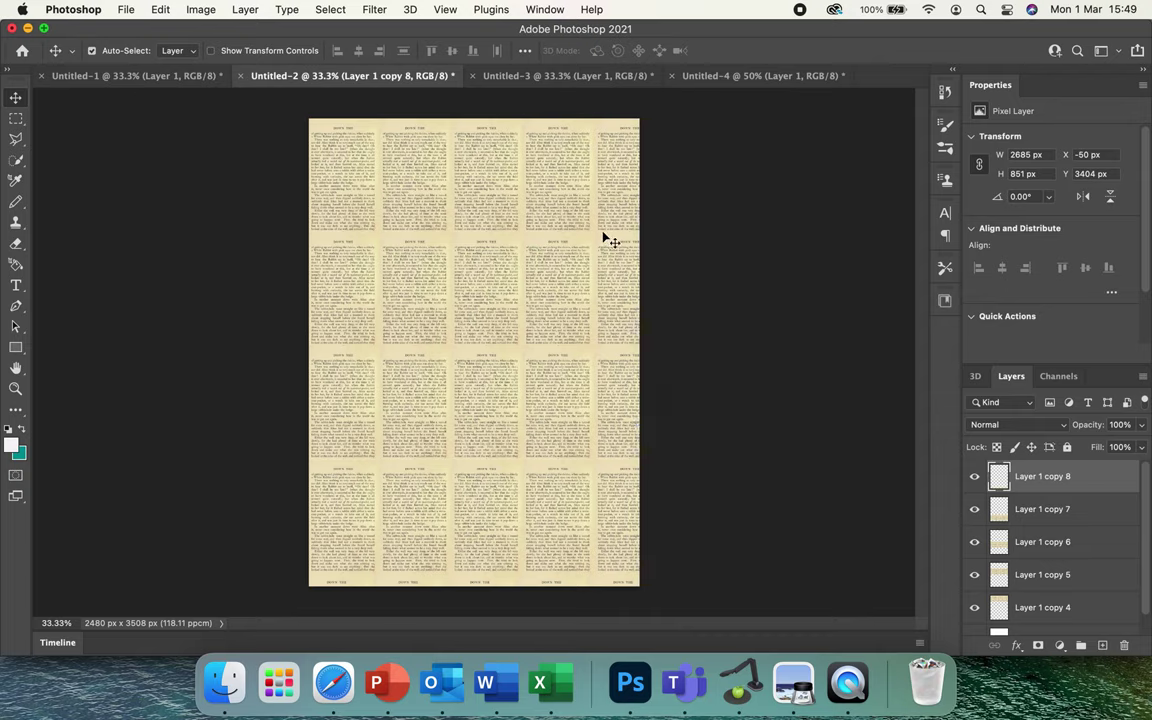
# Step: Copy the portrait photo from Untitled-1 and paste it above the book pages in Untitled-2
pyautogui.click(143, 77)
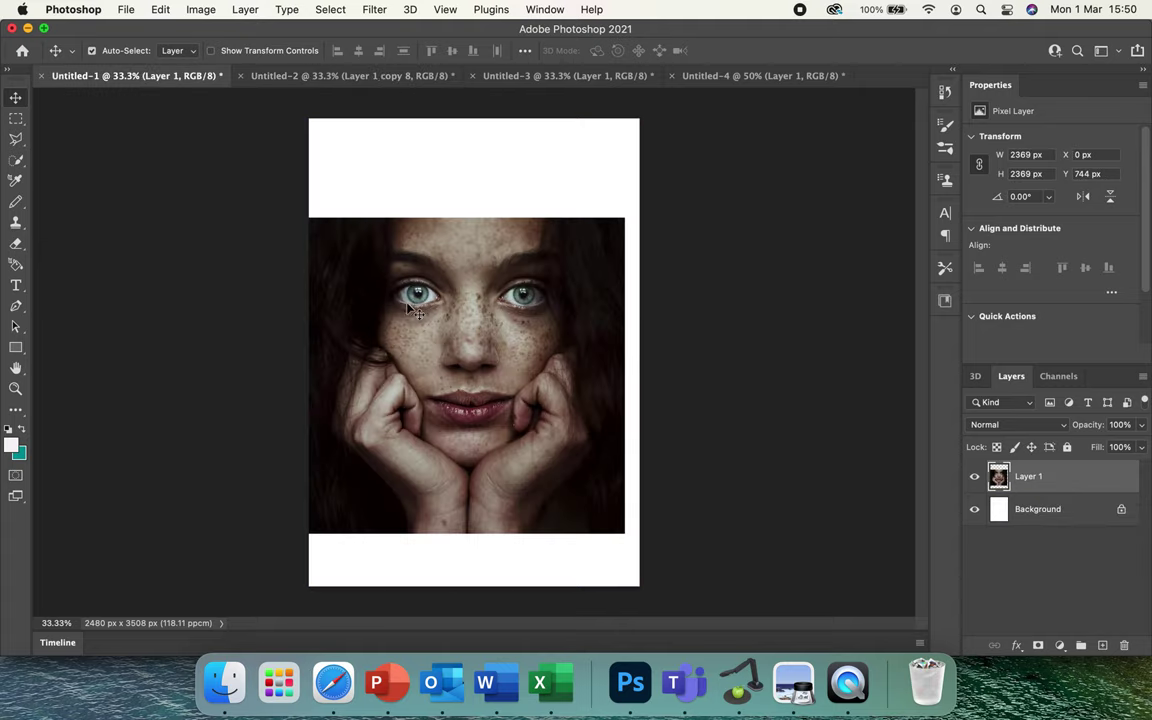
pyautogui.press('super+z')
pyautogui.press('super+shift+z')
pyautogui.click(368, 76)
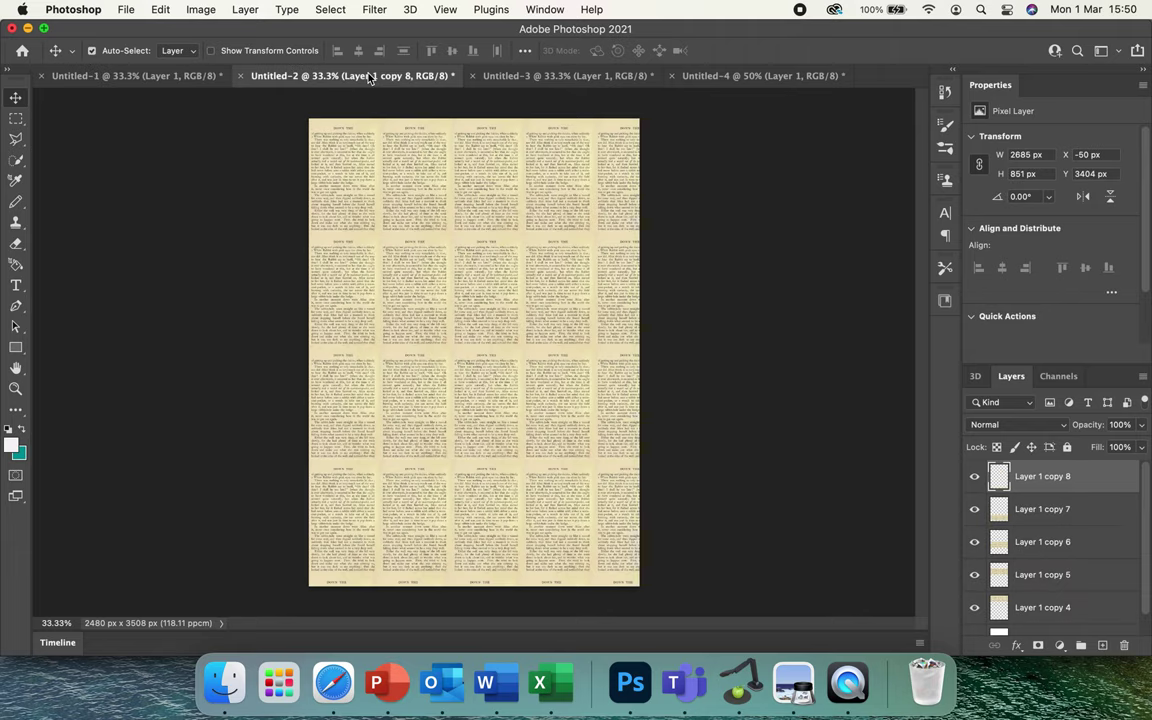
pyautogui.press('super+v')
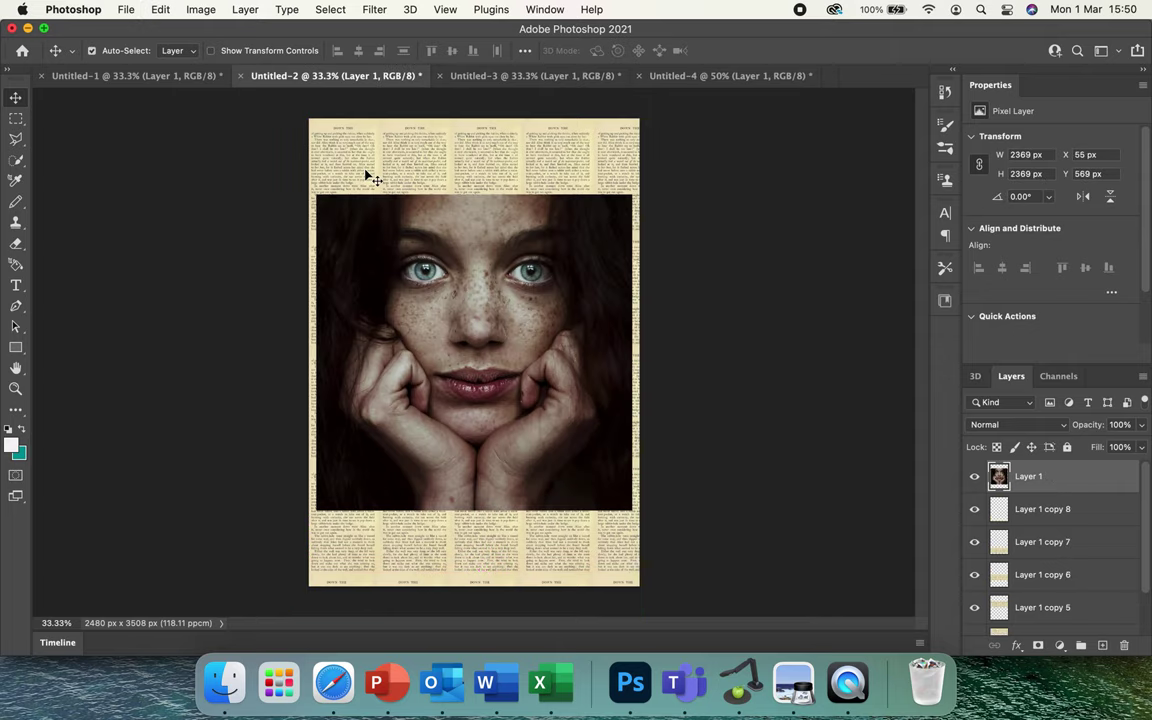
# Step: Move the portrait to the canvas's left edge and scale it proportionally to about 150% so it covers the whole page
pyautogui.moveTo(445, 274); pyautogui.dragTo(437, 275)
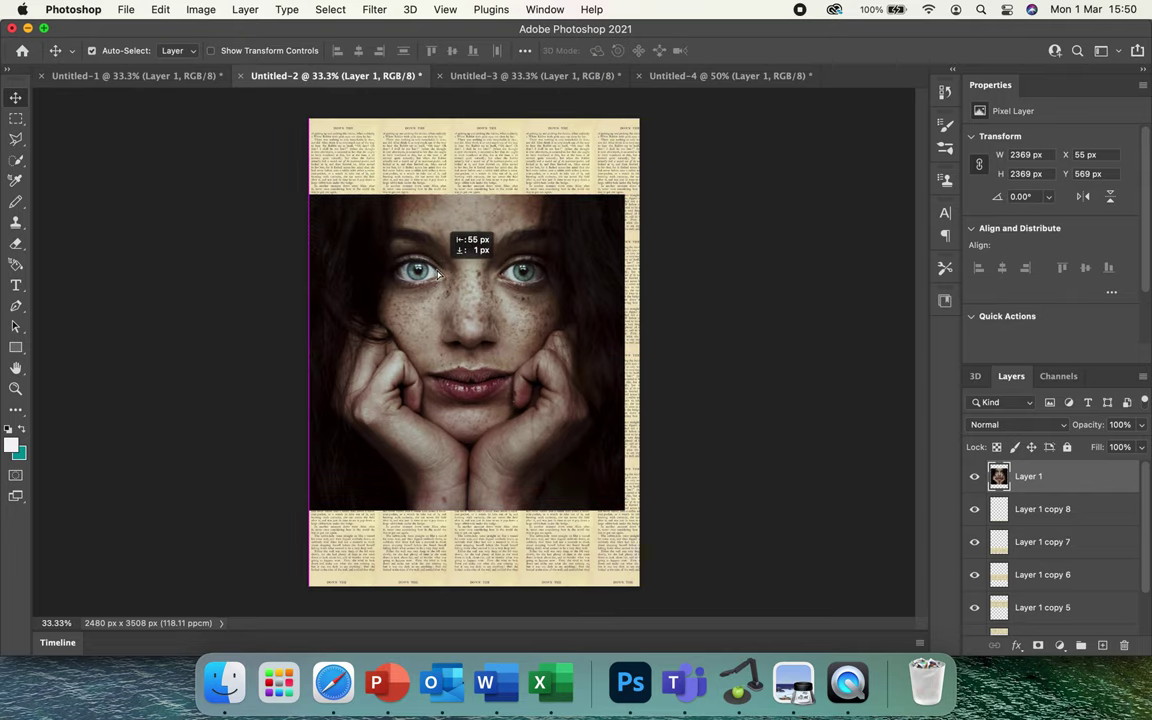
pyautogui.press('super+t')
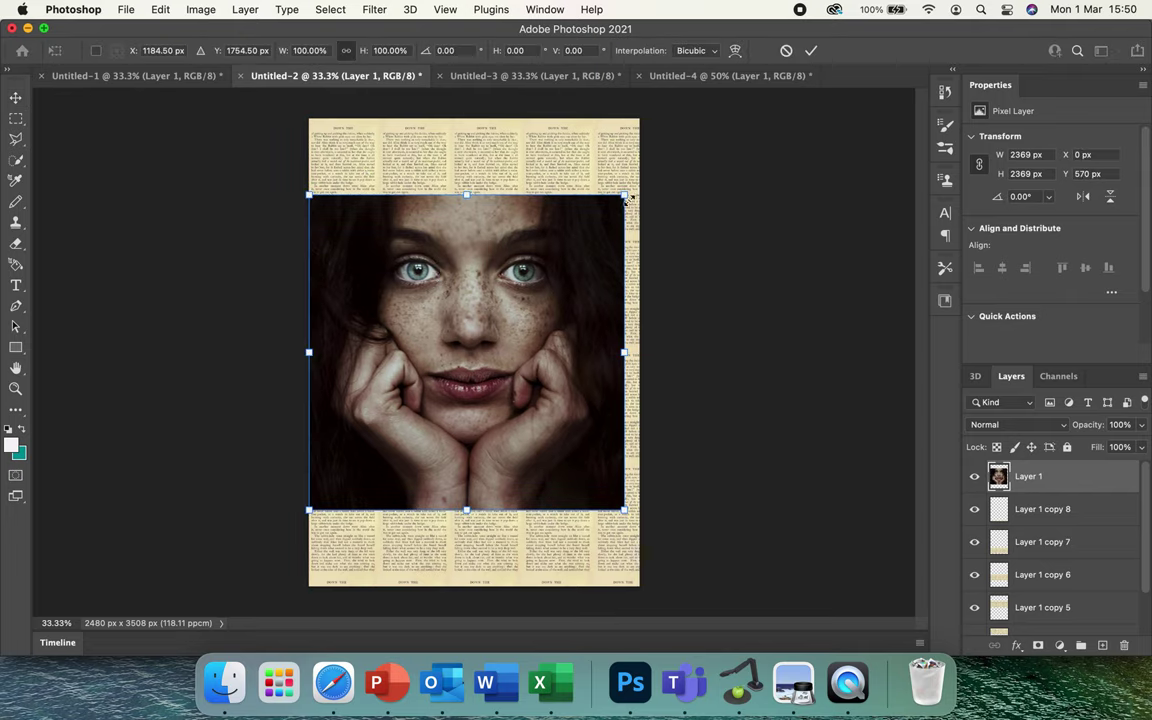
pyautogui.moveTo(626, 196); pyautogui.dragTo(705, 113)
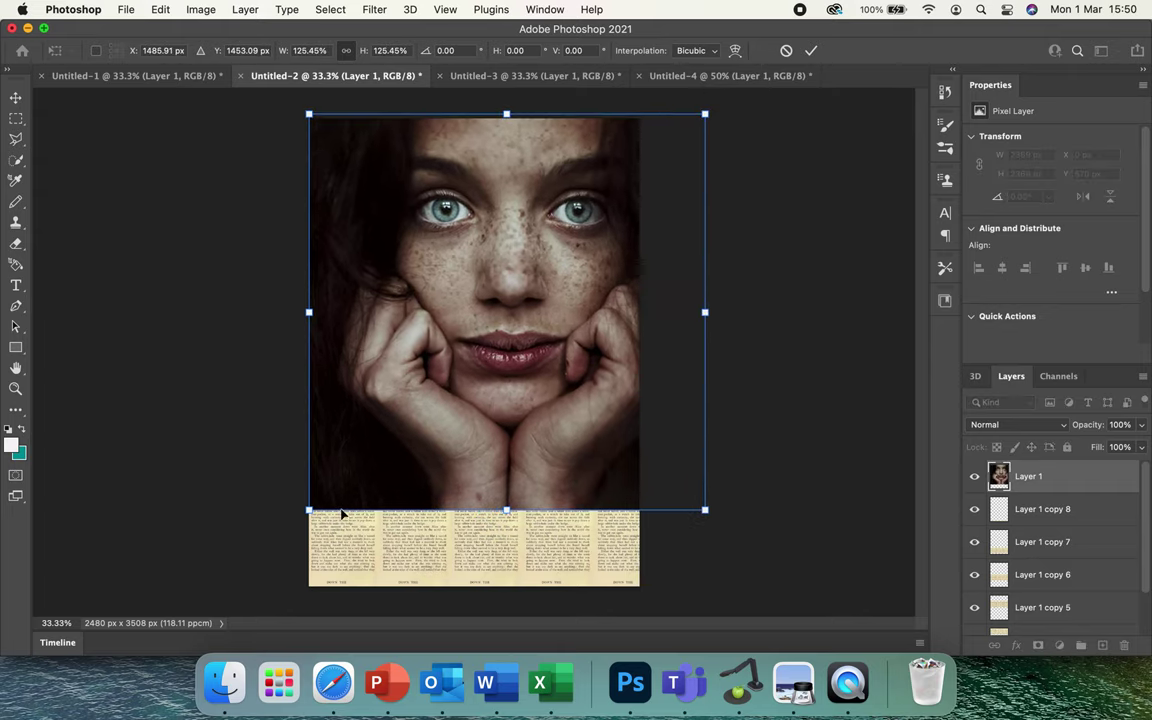
pyautogui.moveTo(309, 510); pyautogui.dragTo(238, 593)
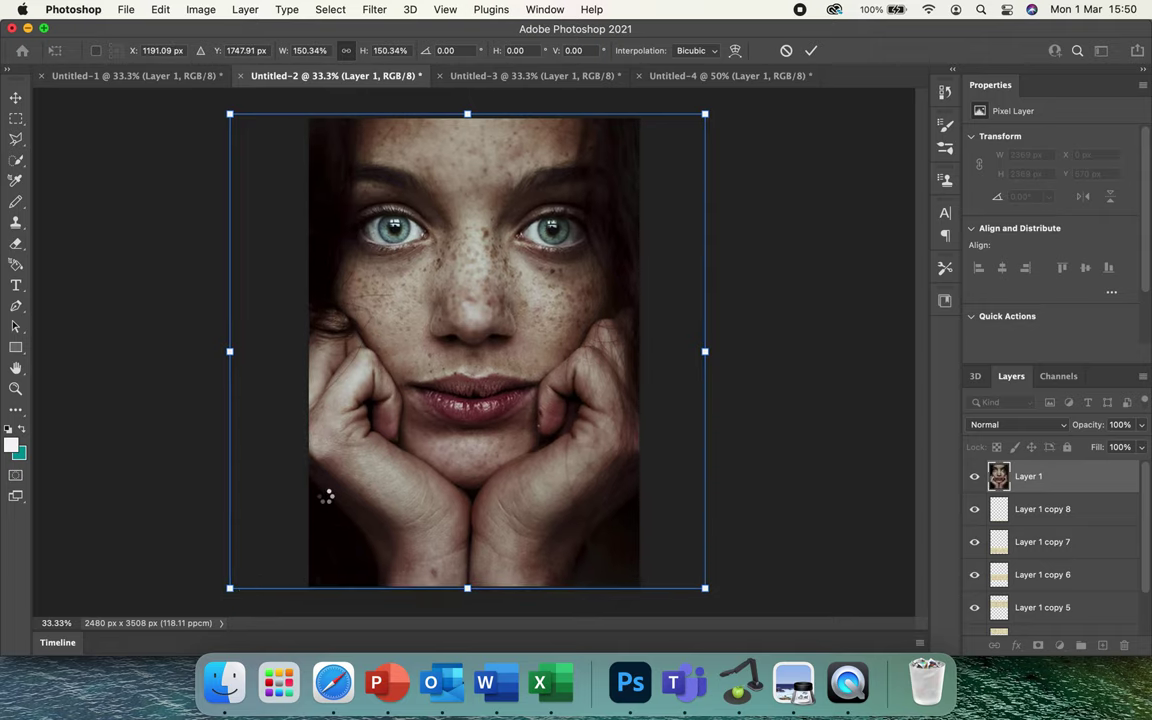
pyautogui.press('Return')
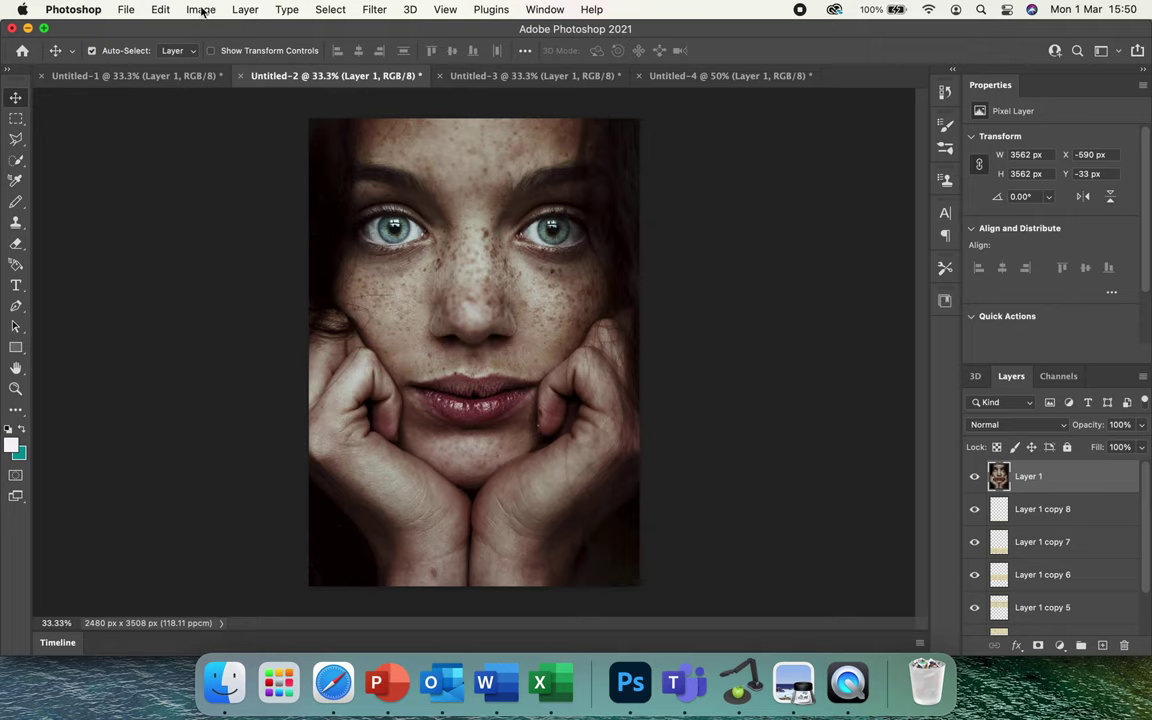
# Step: Convert the portrait layer to black and white using the Default preset
pyautogui.click(200, 9)
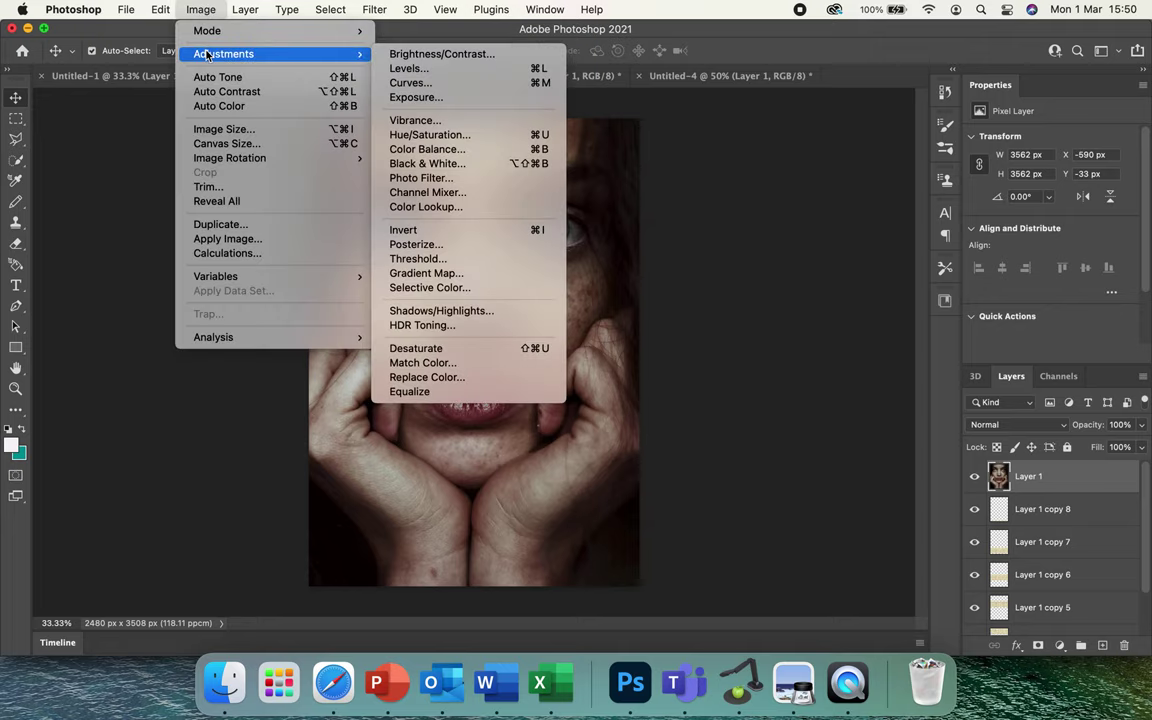
pyautogui.moveTo(350, 54)
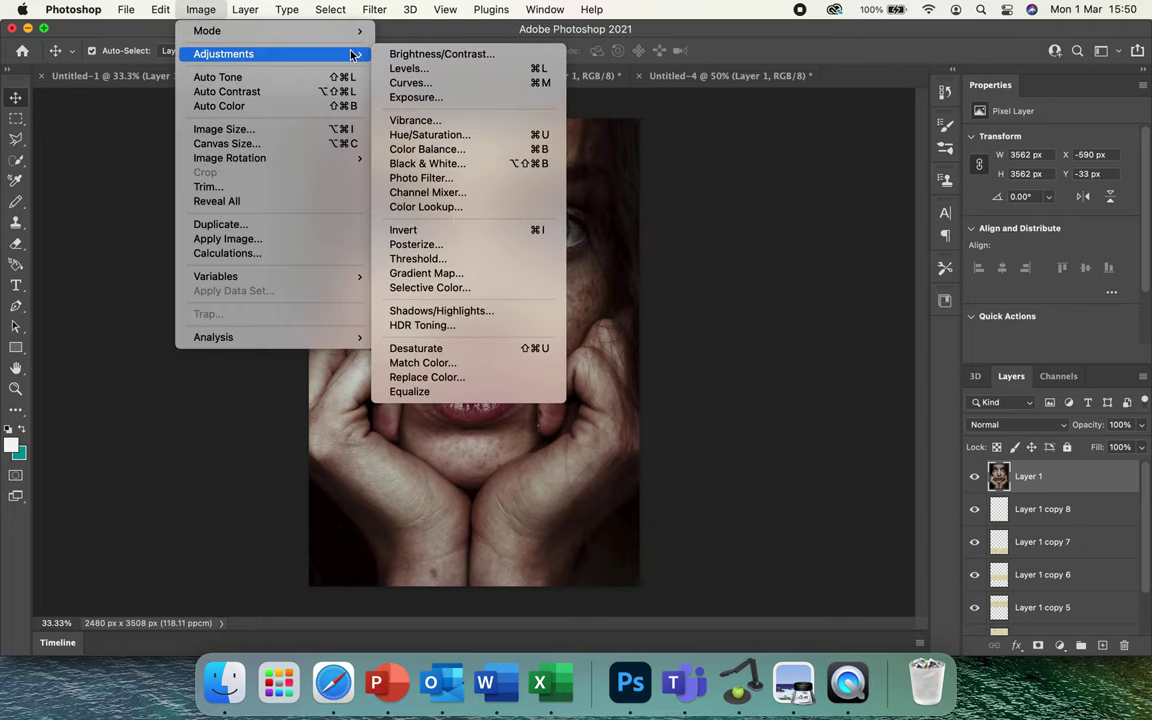
pyautogui.click(437, 165)
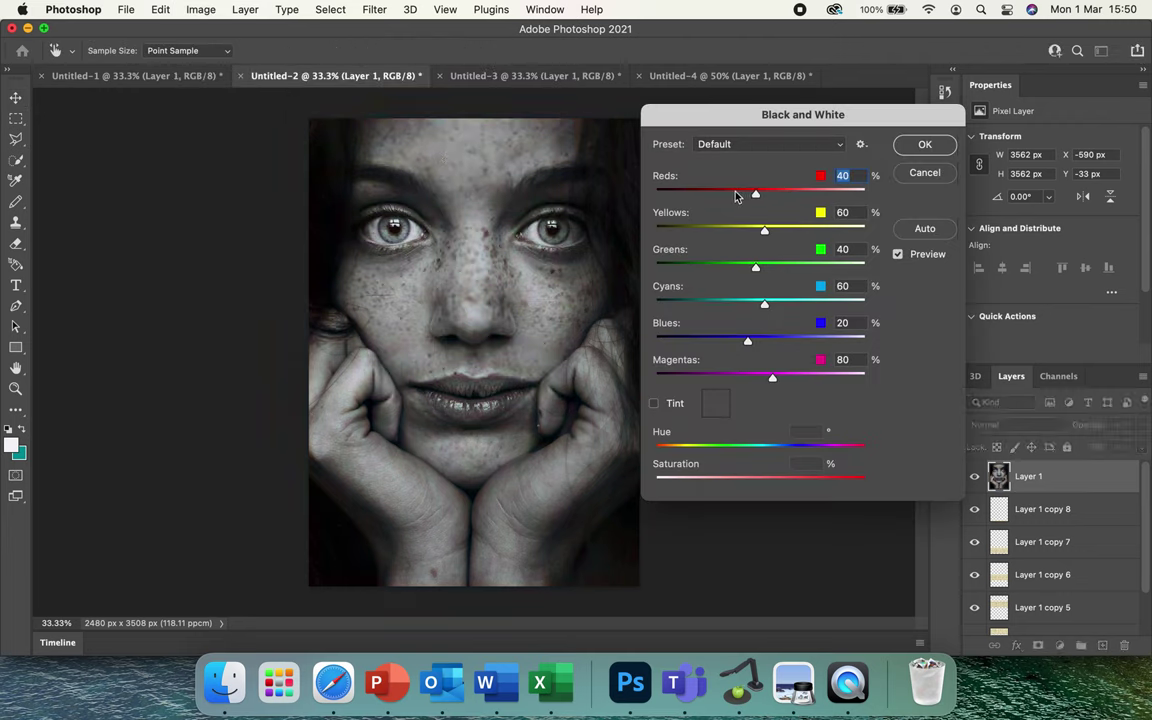
pyautogui.click(910, 145)
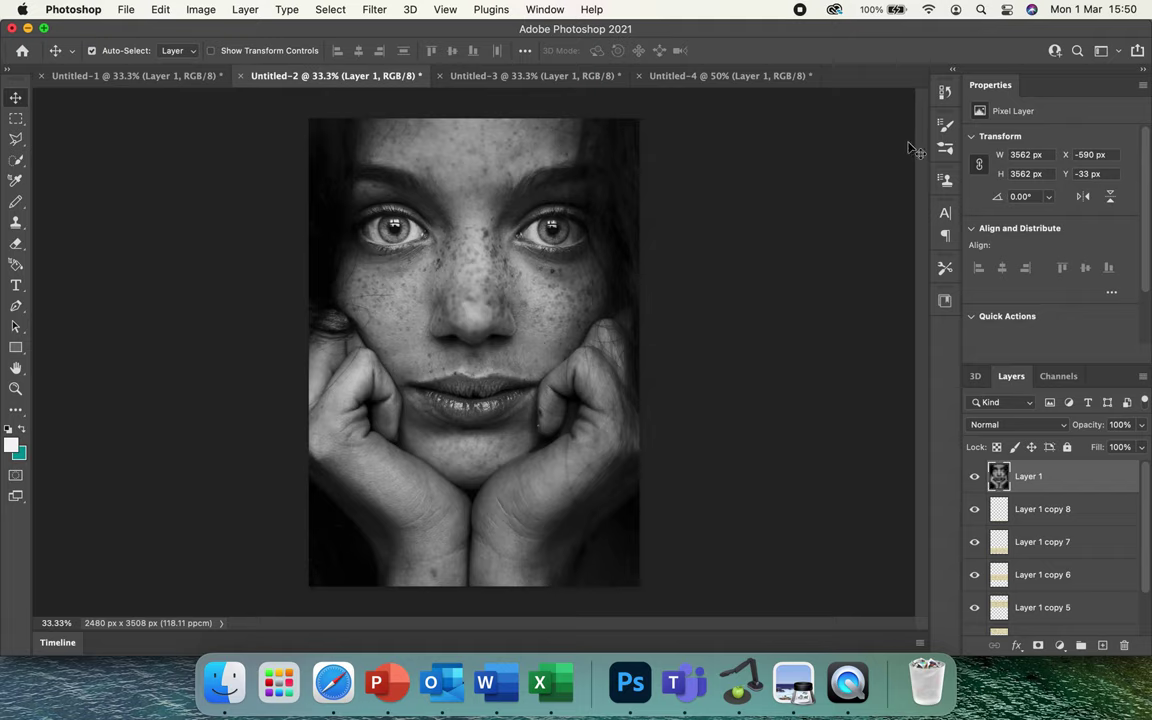
# Step: Increase the portrait's brightness and contrast, and set its layer blend mode to Multiply
pyautogui.click(188, 10)
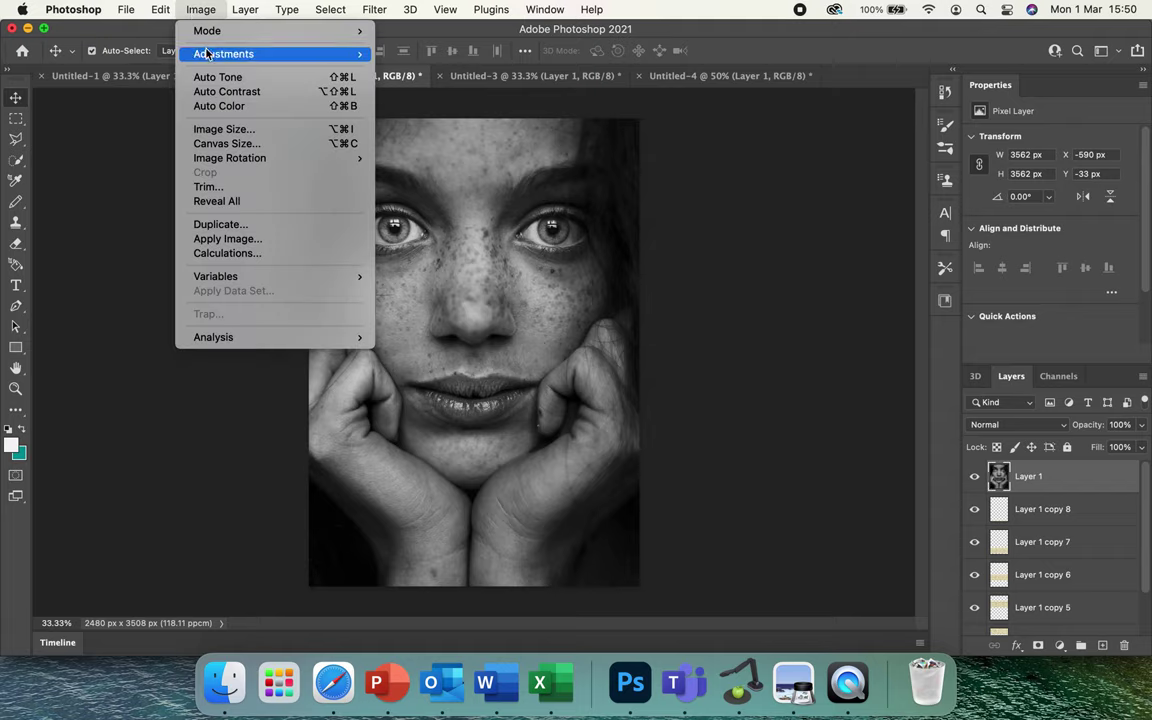
pyautogui.moveTo(190, 53)
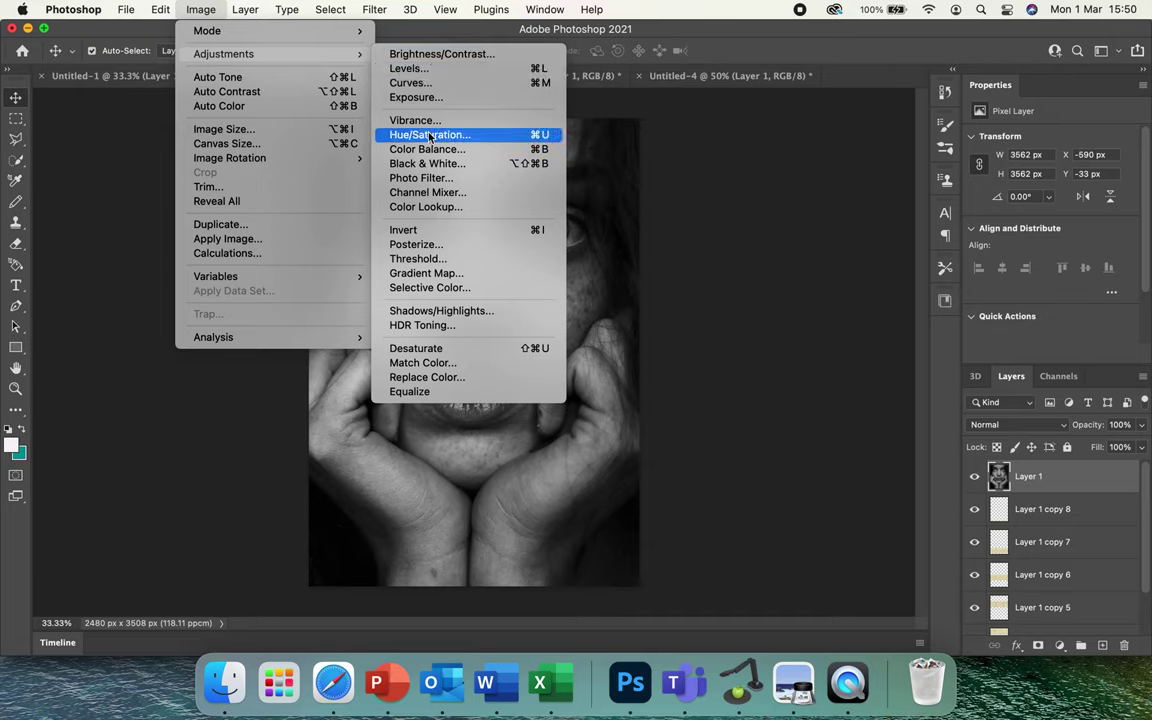
pyautogui.click(395, 52)
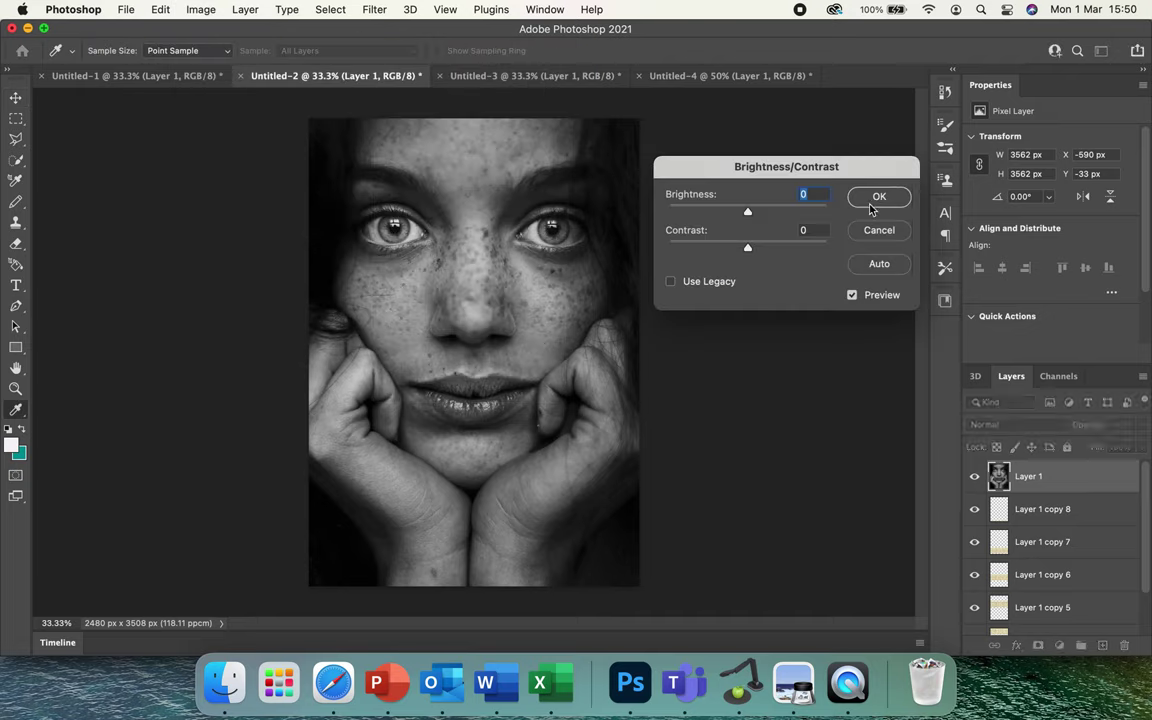
pyautogui.moveTo(748, 212); pyautogui.dragTo(782, 249)
pyautogui.click(879, 196)
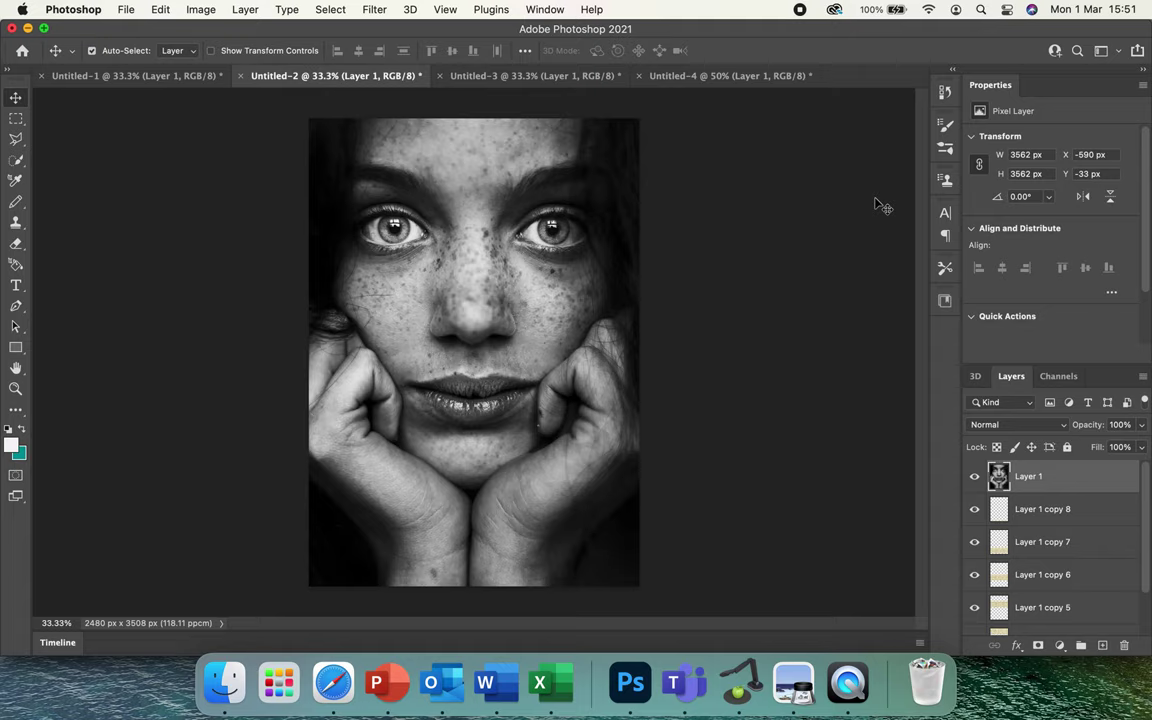
pyautogui.click(1038, 428)
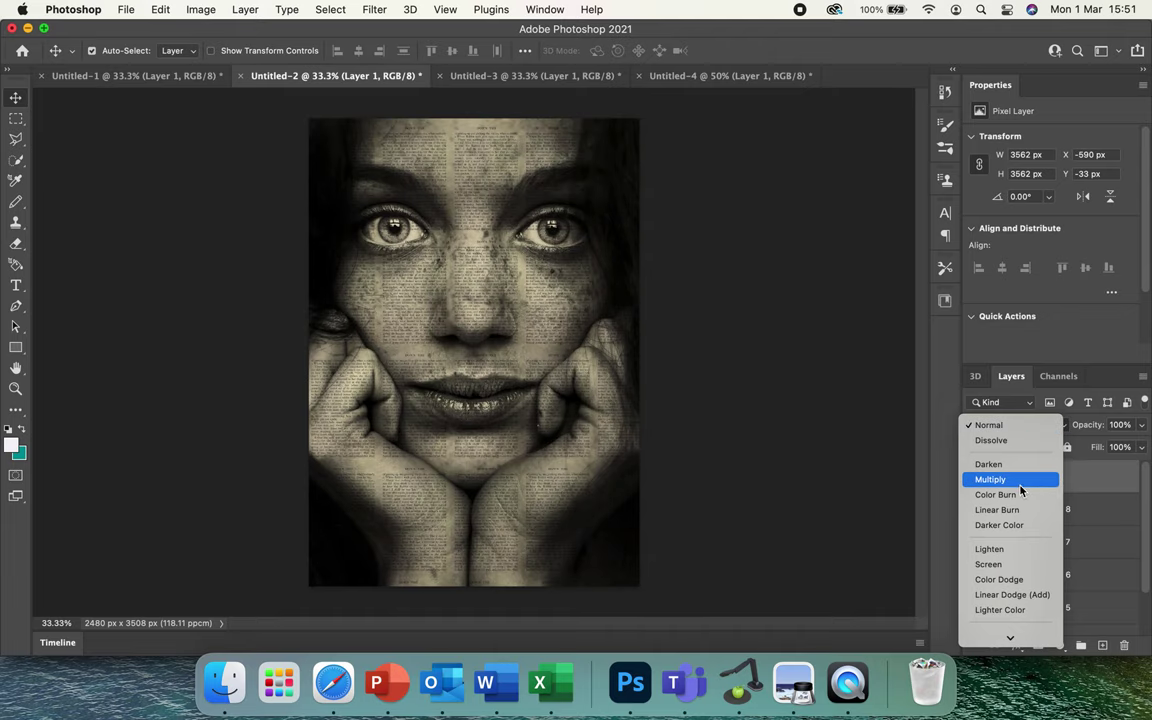
pyautogui.click(1020, 485)
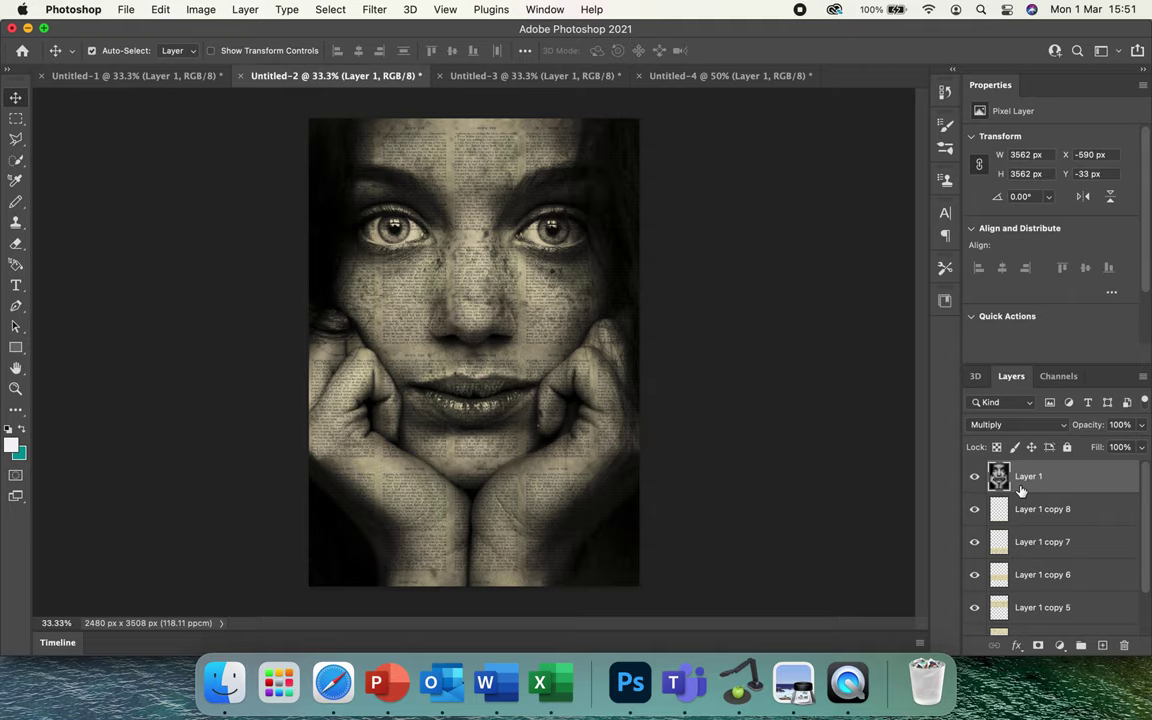
# Step: Copy the pink and blue watercolour from Untitled-3 and paste it above the portrait in Untitled-2
pyautogui.click(543, 79)
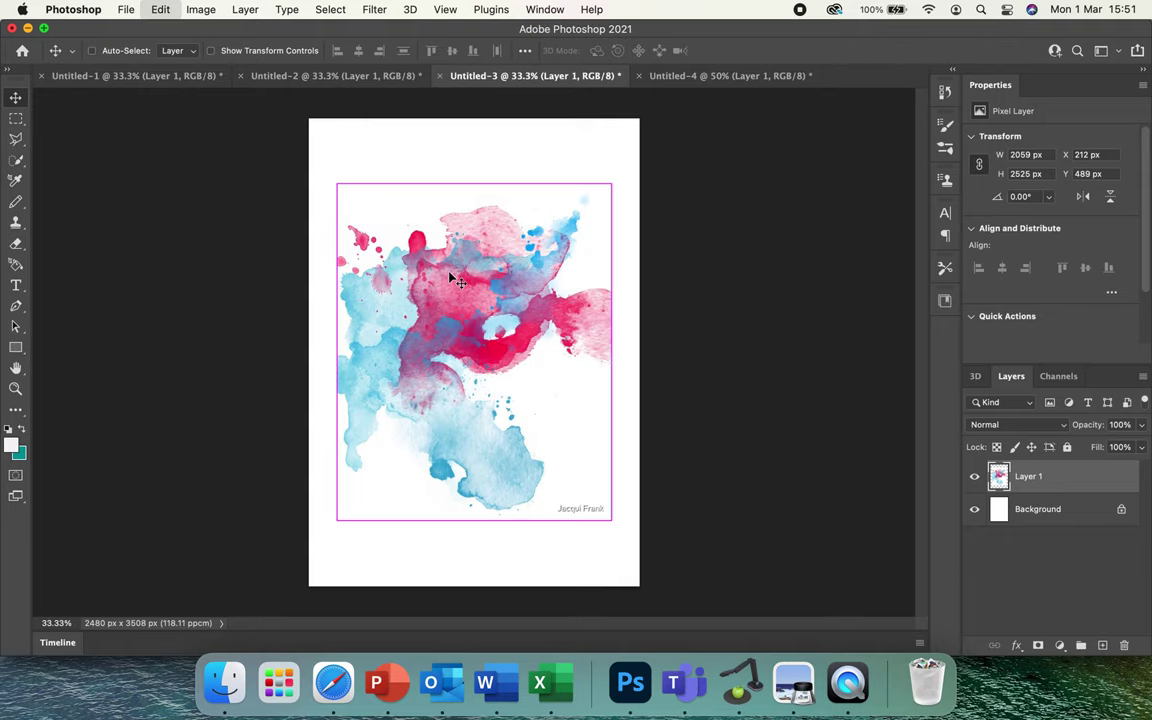
pyautogui.click(305, 79)
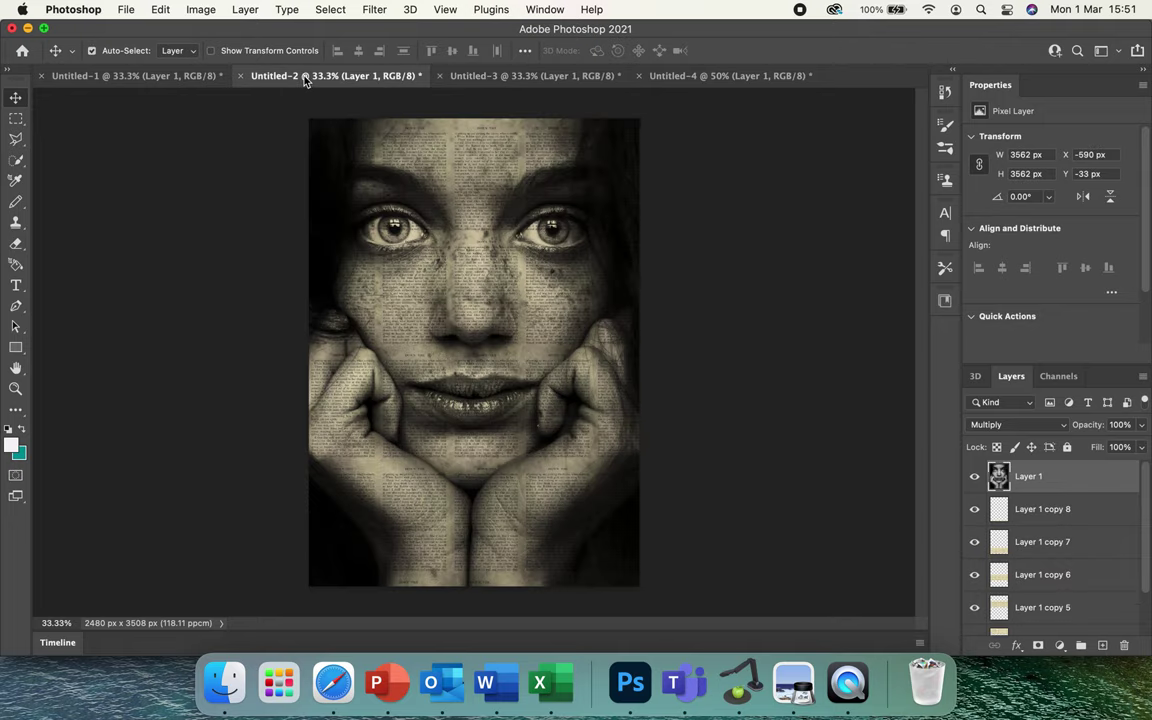
pyautogui.press('super+v')
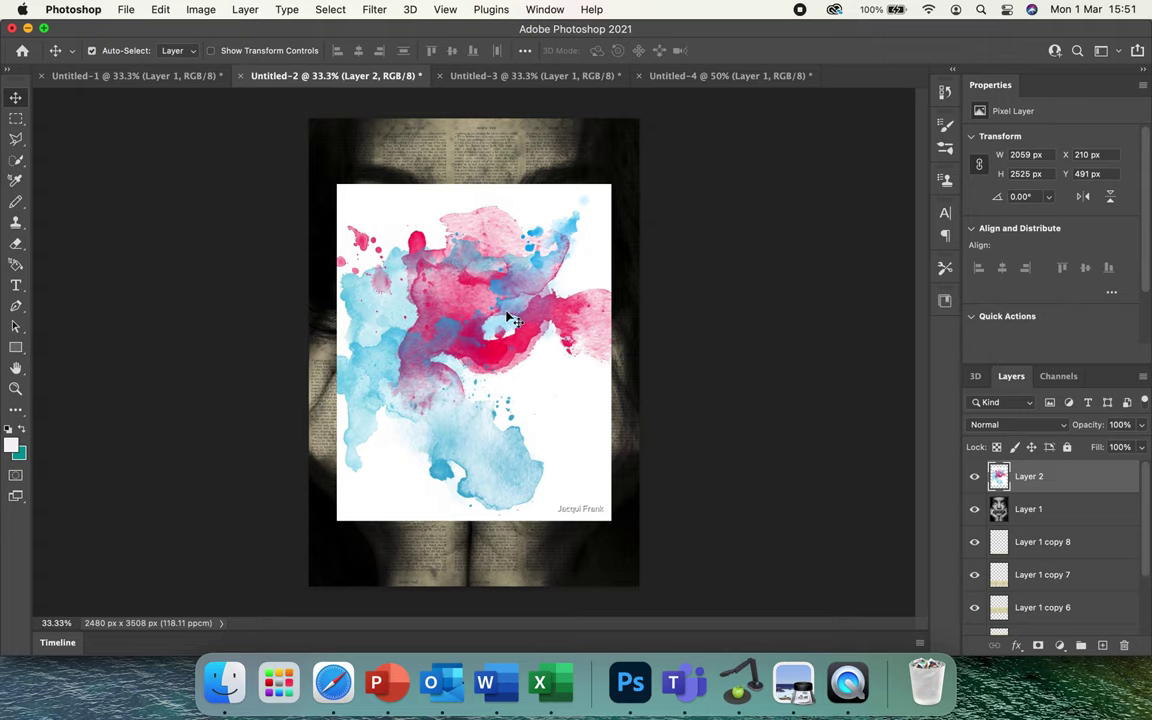
# Step: Move the watercolour to the canvas's upper-left corner and scale it proportionally to about 139% so it covers the page
pyautogui.moveTo(509, 318); pyautogui.dragTo(479, 254)
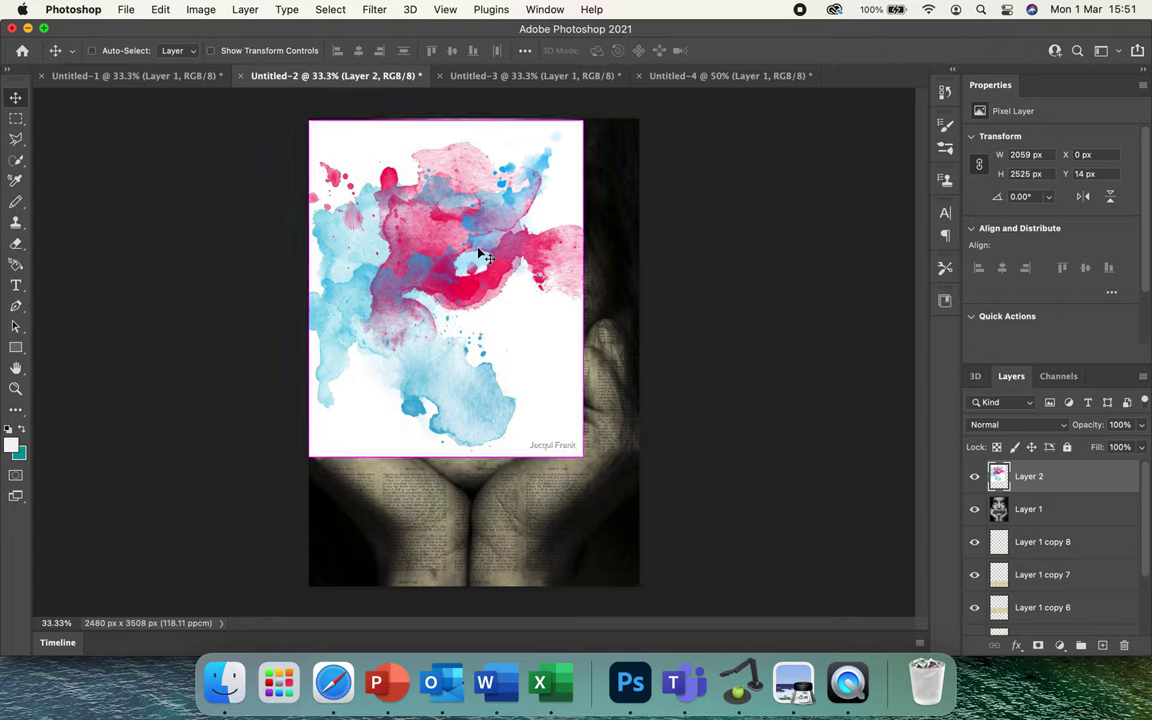
pyautogui.press('super+t')
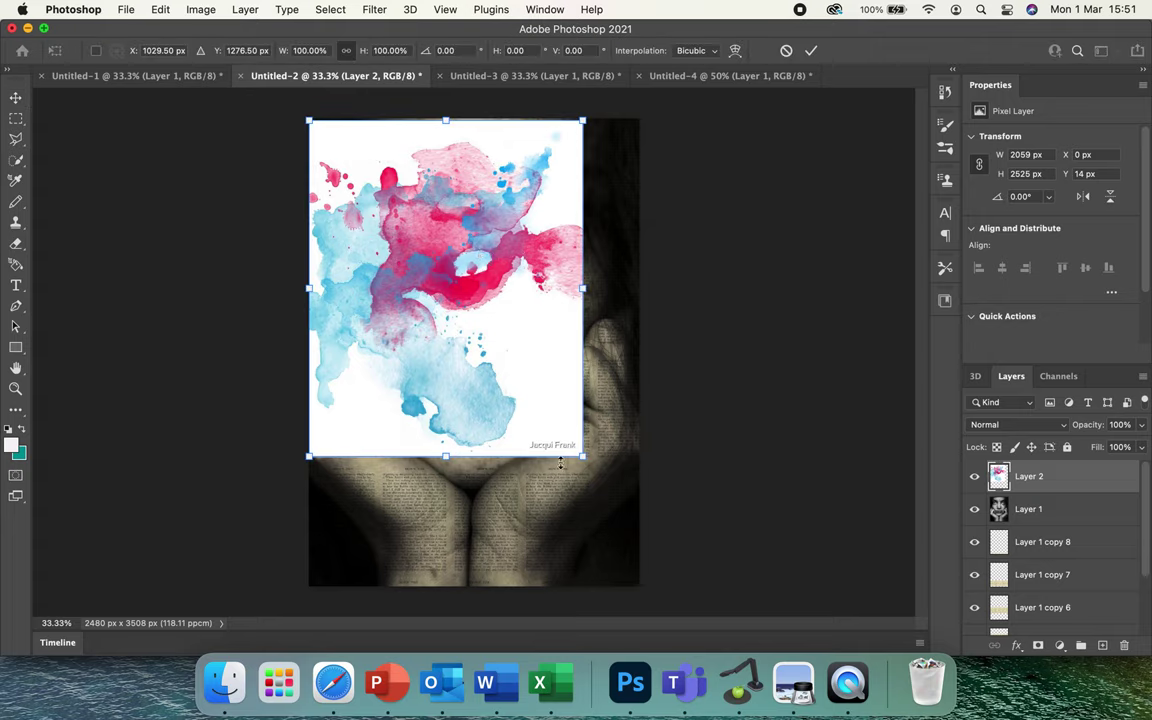
pyautogui.moveTo(586, 456); pyautogui.dragTo(652, 516)
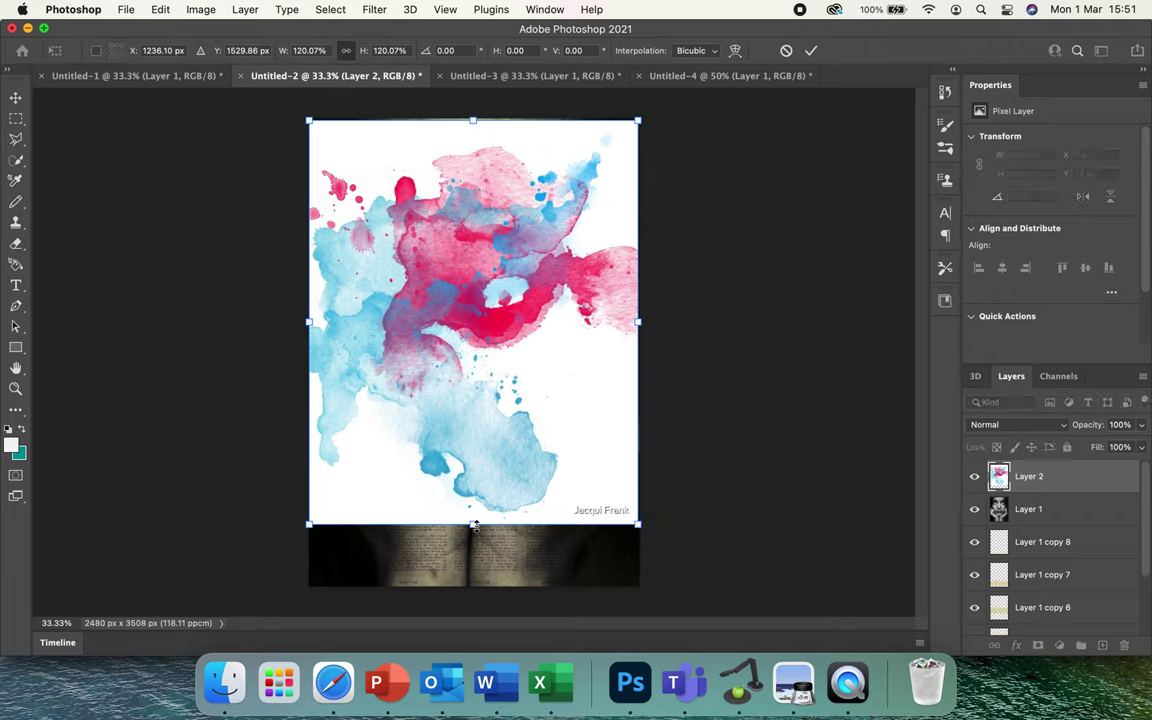
pyautogui.moveTo(473, 524); pyautogui.dragTo(479, 591)
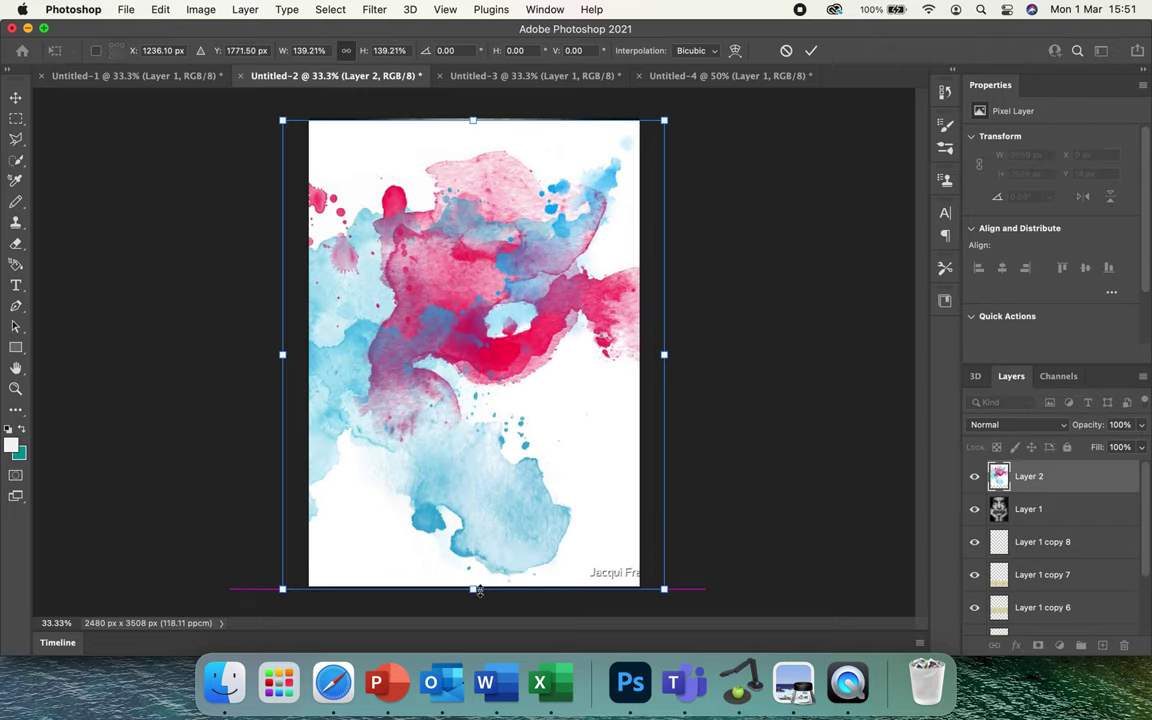
pyautogui.press('Return')
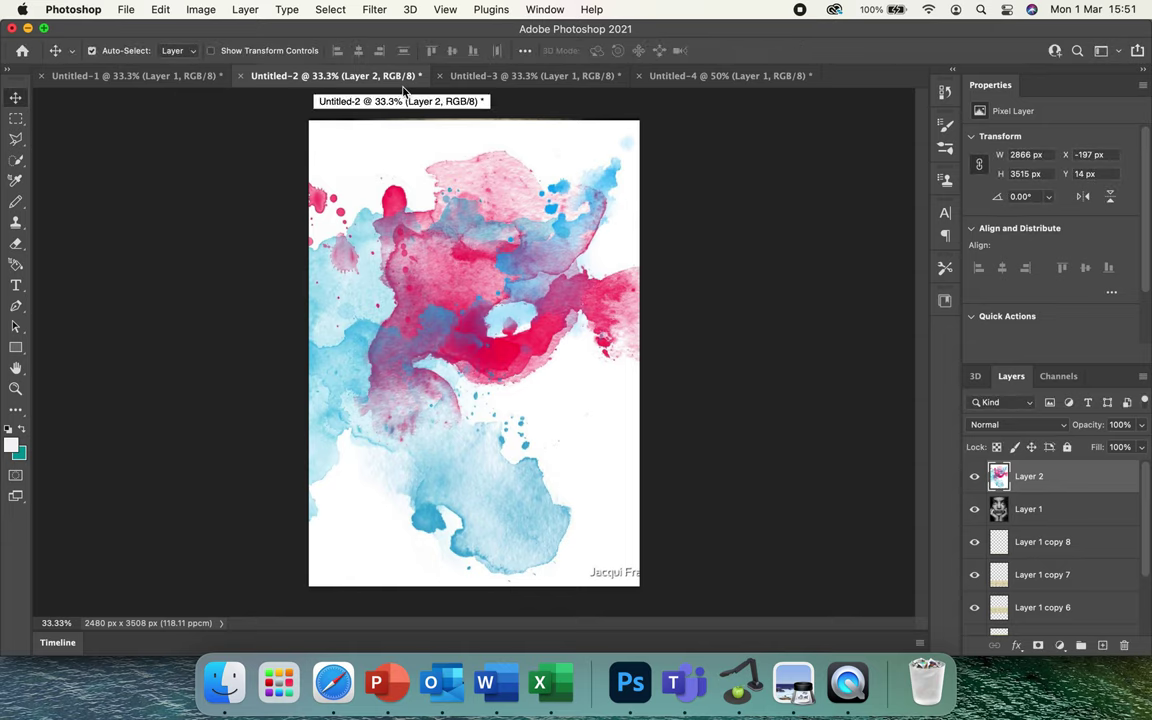
# Step: Convert the watercolour layer to black and white using the Default preset
pyautogui.click(190, 12)
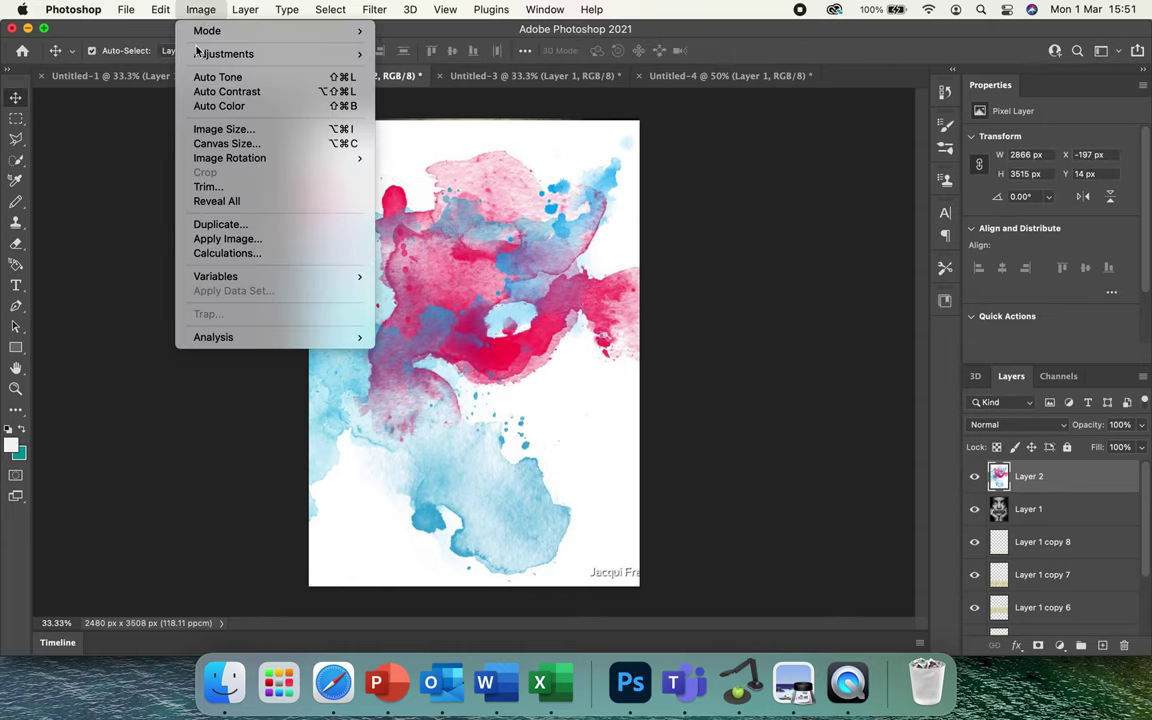
pyautogui.moveTo(200, 52)
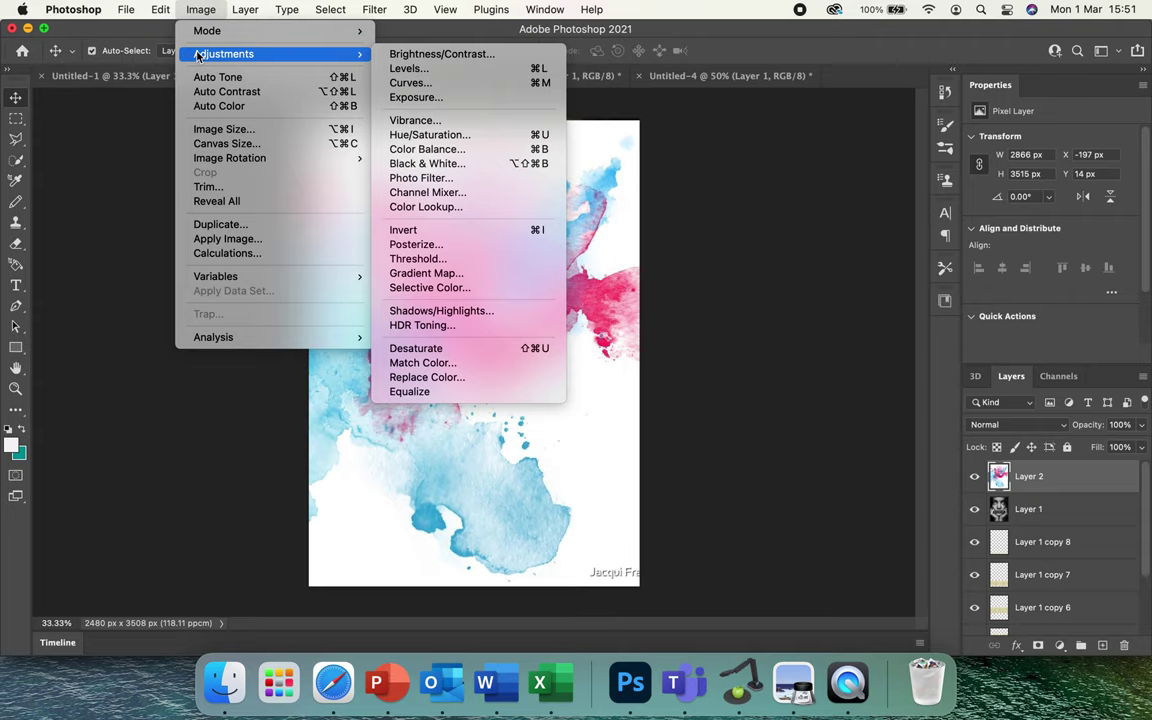
pyautogui.click(418, 164)
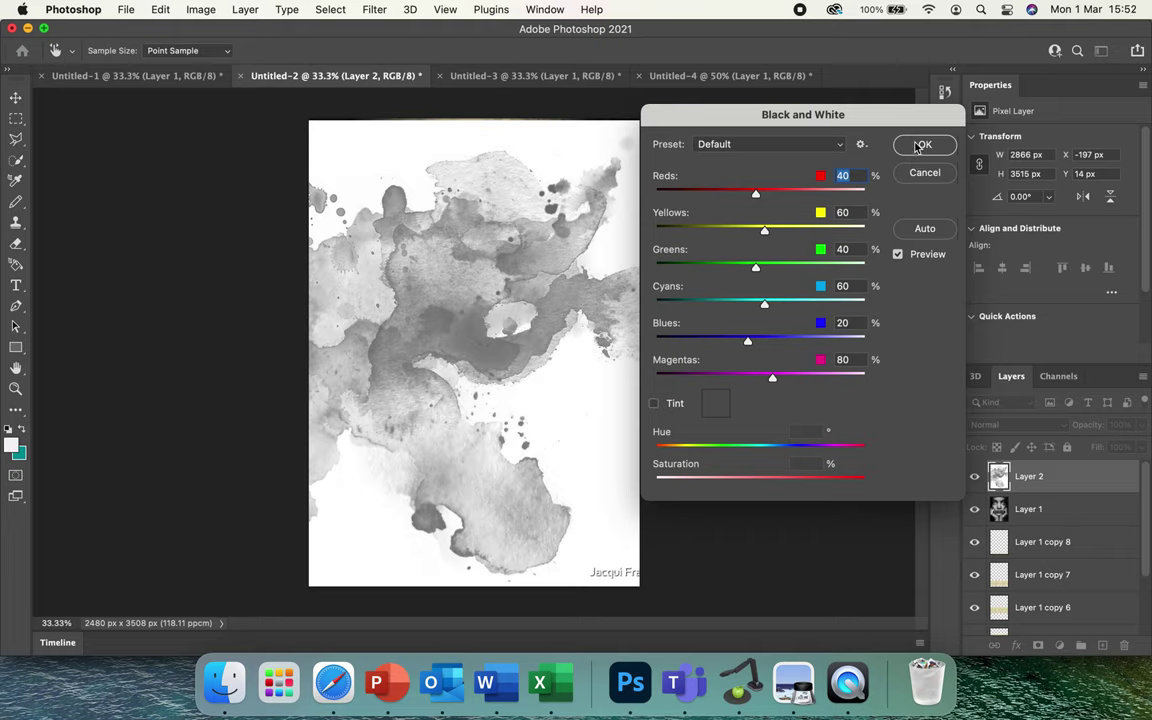
pyautogui.click(920, 146)
# Step: Adjust the watercolour layer's brightness to -21 and contrast to 51
pyautogui.click(199, 10)
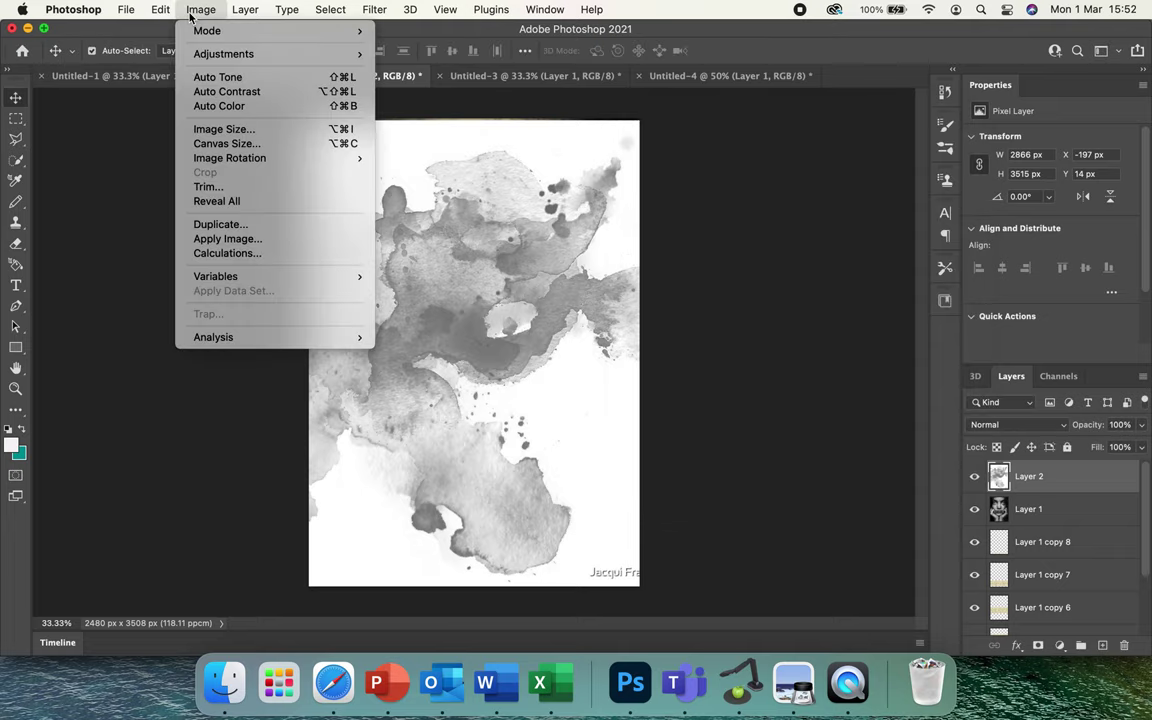
pyautogui.moveTo(340, 54)
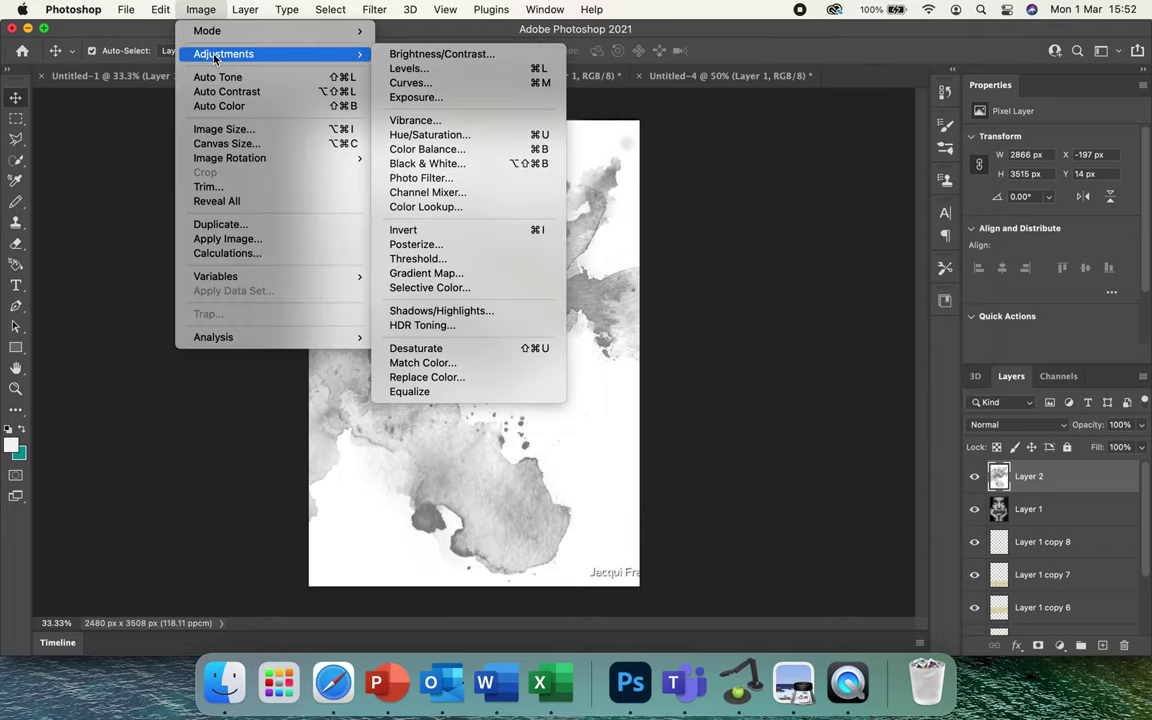
pyautogui.click(444, 55)
pyautogui.moveTo(746, 215); pyautogui.dragTo(789, 249)
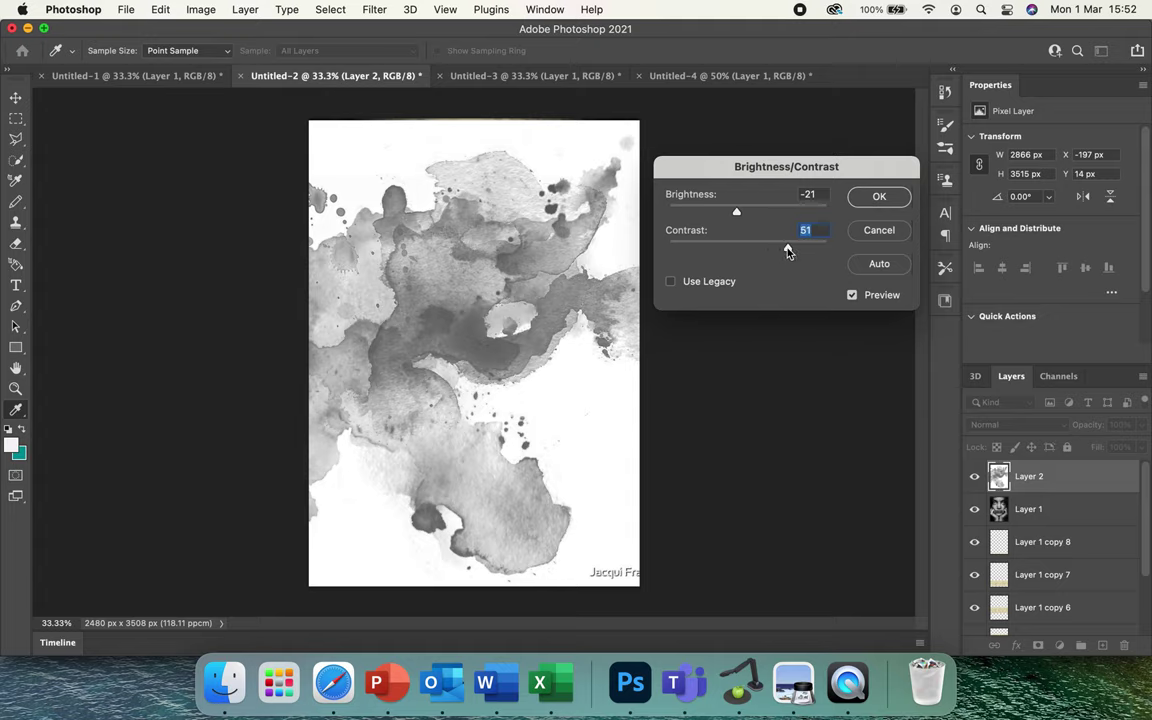
pyautogui.click(895, 196)
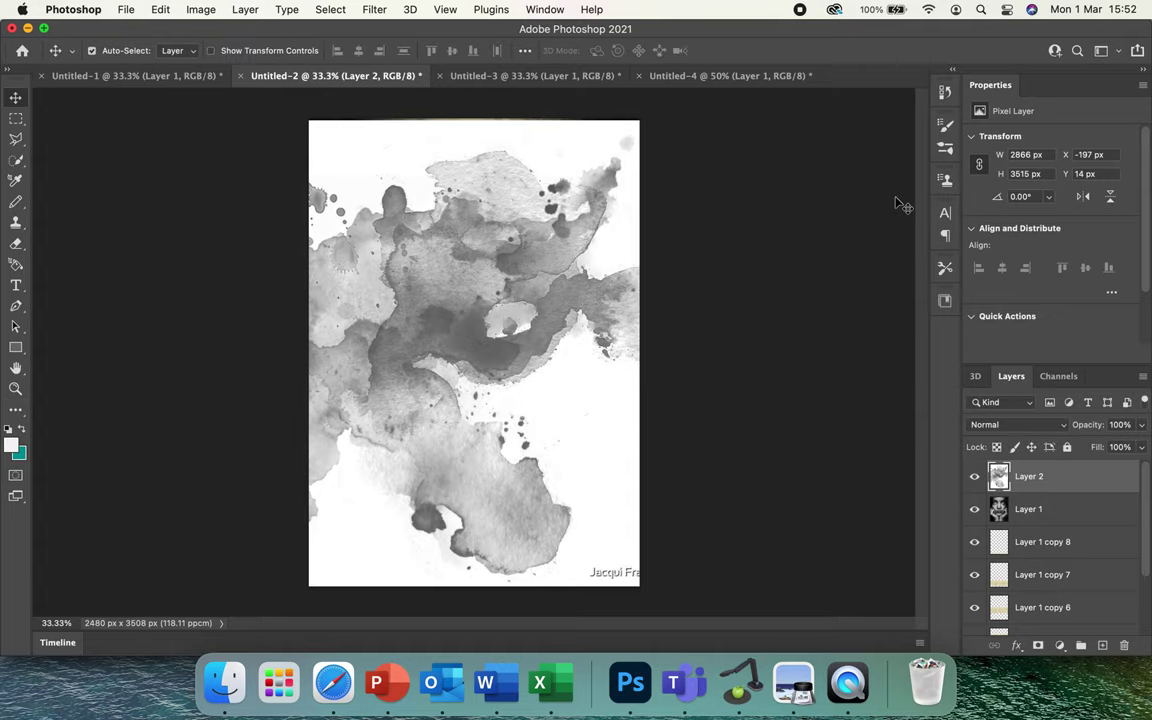
# Step: Set the watercolour layer's blend mode to Multiply and place it directly below the portrait layer
pyautogui.click(1062, 428)
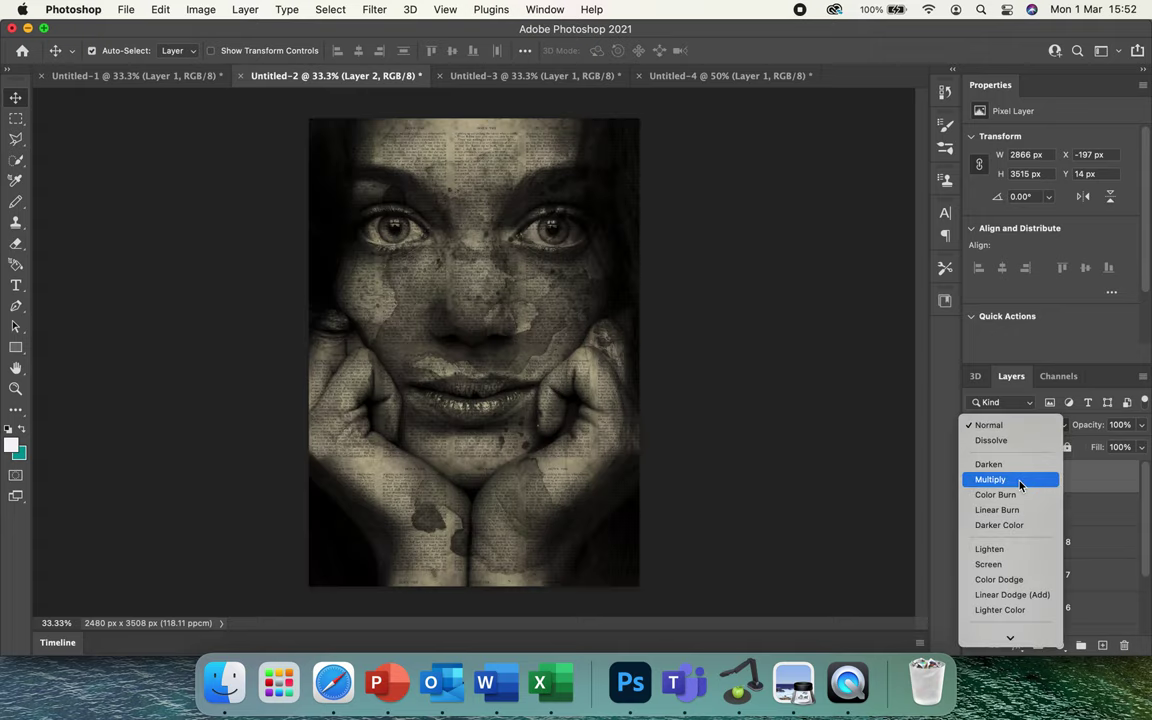
pyautogui.click(1020, 482)
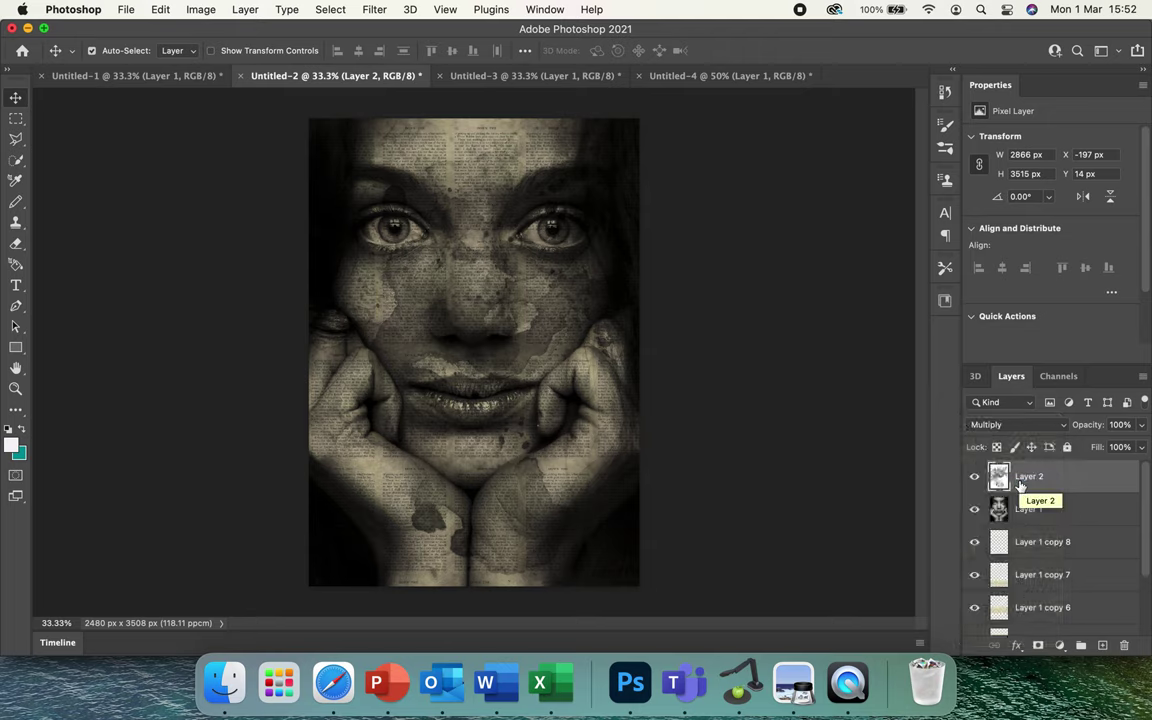
pyautogui.moveTo(1109, 482); pyautogui.dragTo(1104, 538)
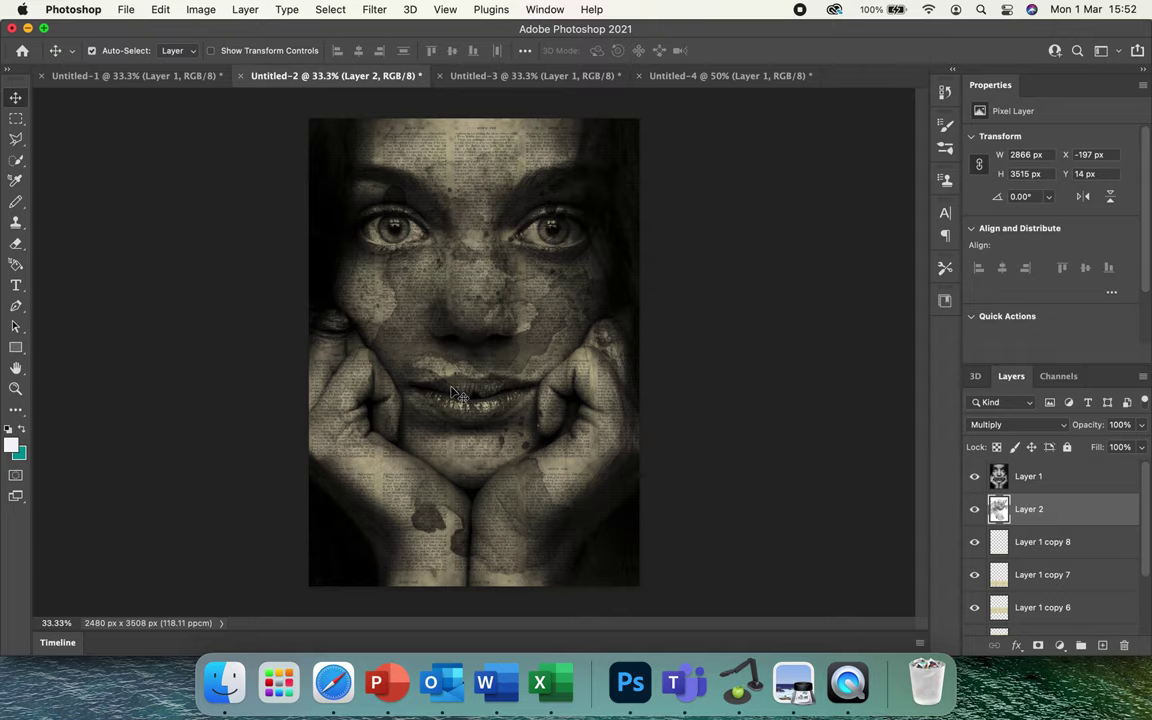
# Step: Copy a rectangular selection of about 386 by 1467 px around the long blue drip in Untitled-4 and paste it into Untitled-2
pyautogui.click(690, 76)
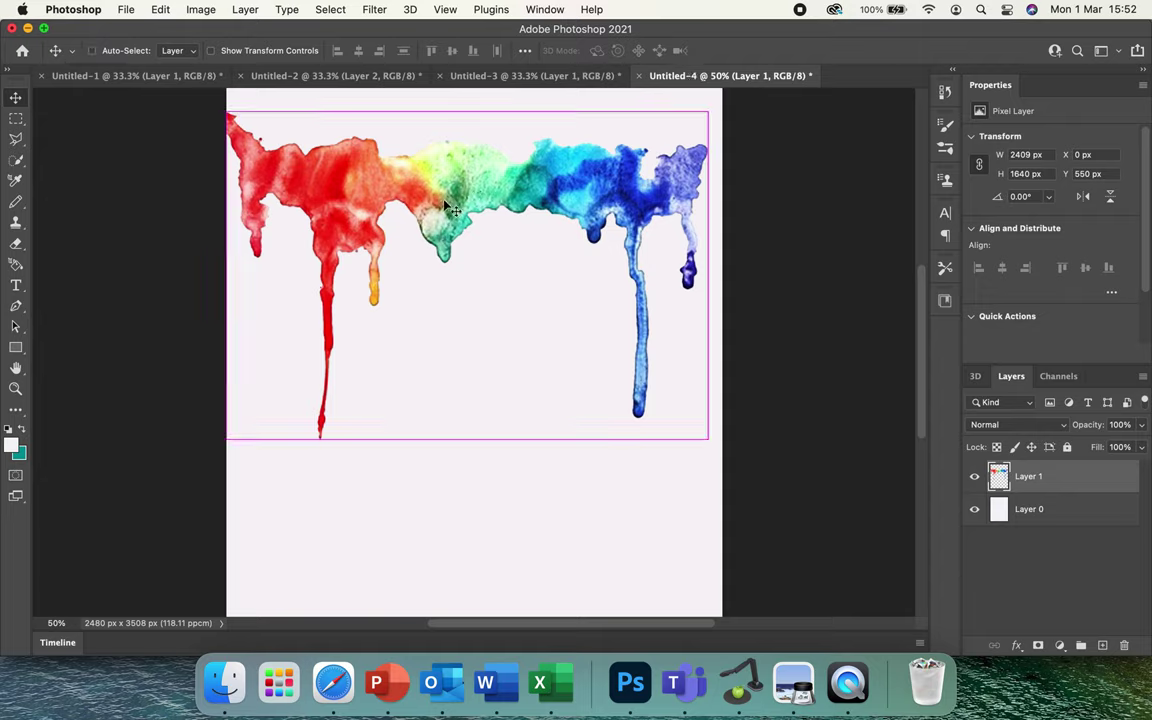
pyautogui.click(16, 118)
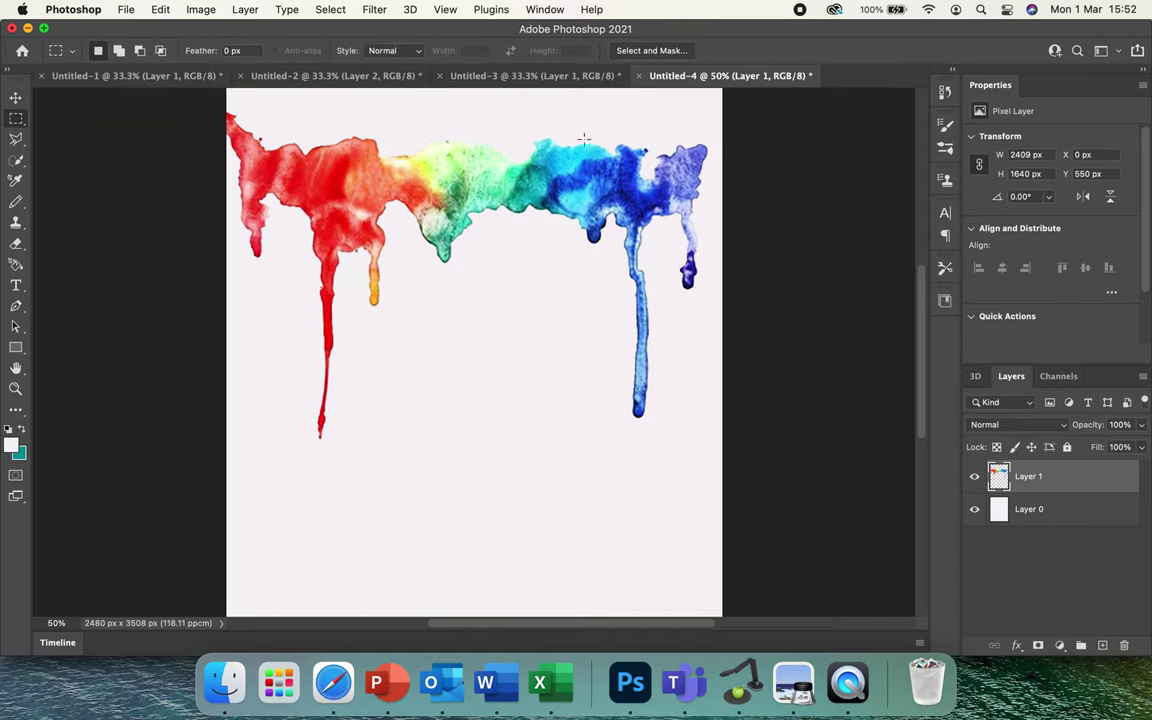
pyautogui.moveTo(592, 141); pyautogui.dragTo(669, 433)
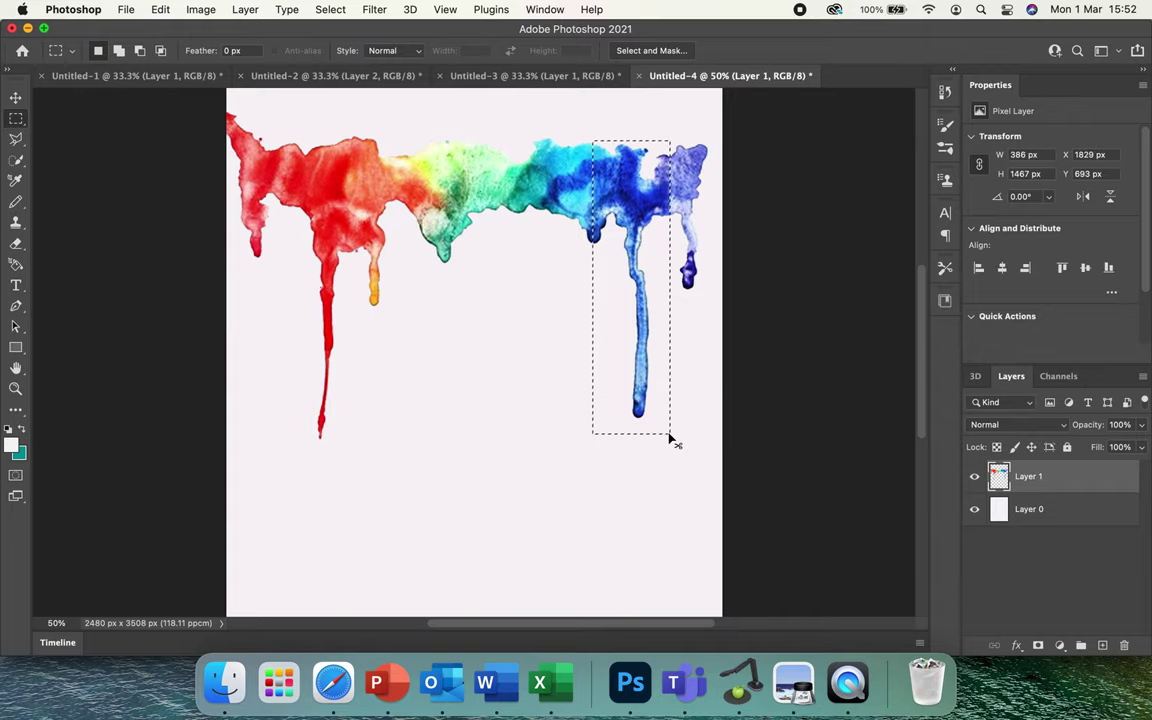
pyautogui.click(343, 77)
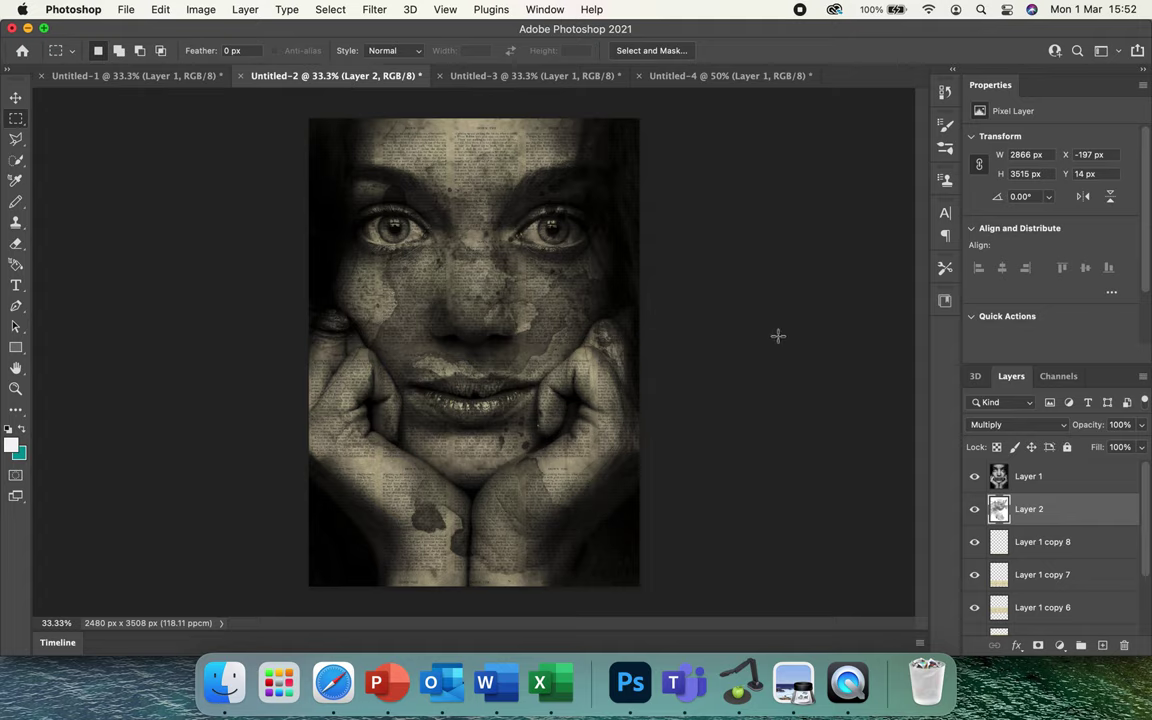
pyautogui.click(16, 101)
pyautogui.press('super+v')
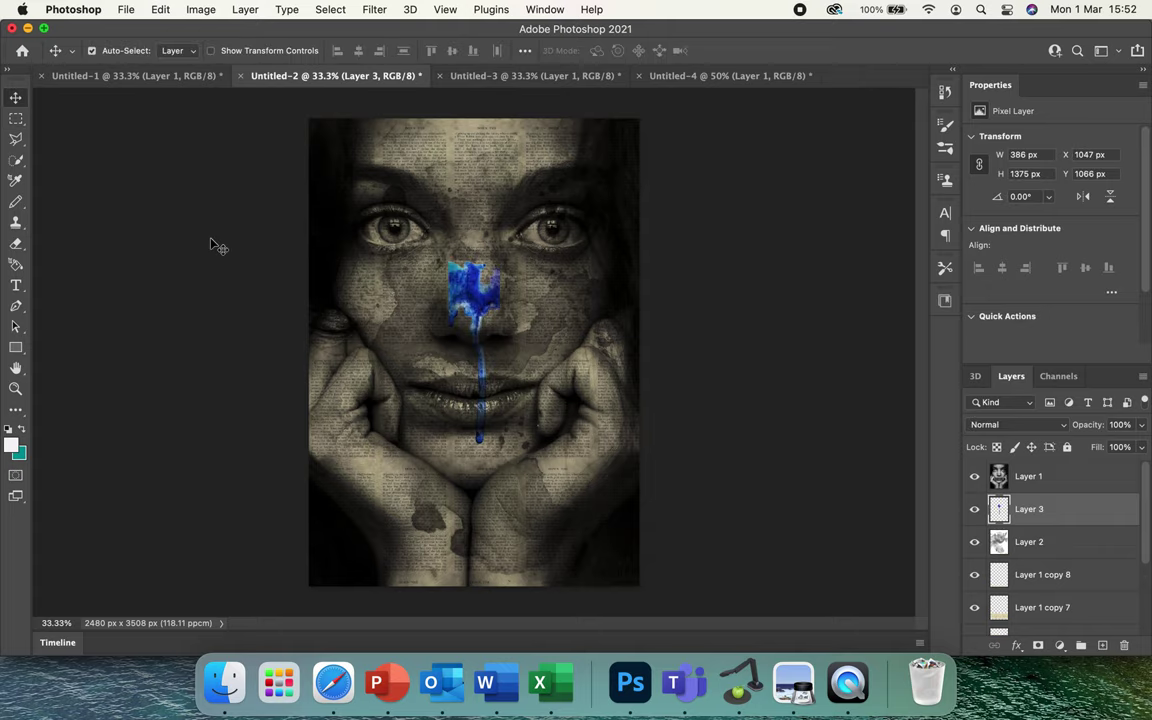
# Step: Bring the blue drip layer above the portrait layer and move the drip under the eye on the image's right side
pyautogui.press('super+equal')
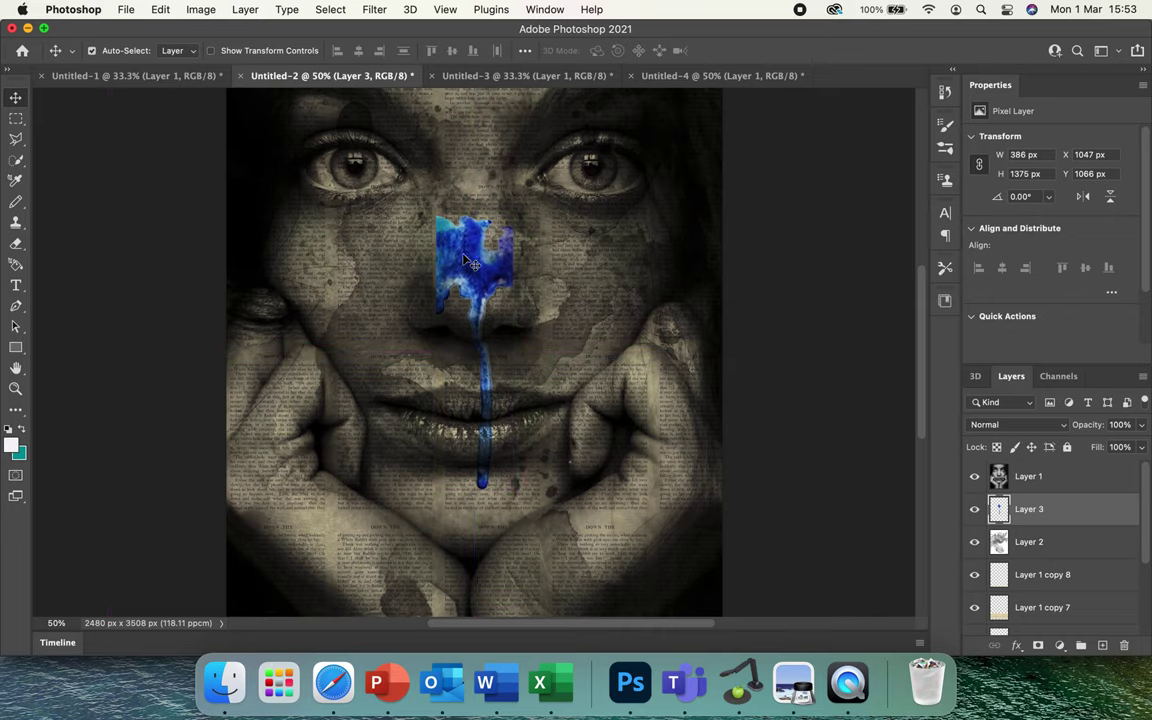
pyautogui.moveTo(1090, 508); pyautogui.dragTo(1086, 476)
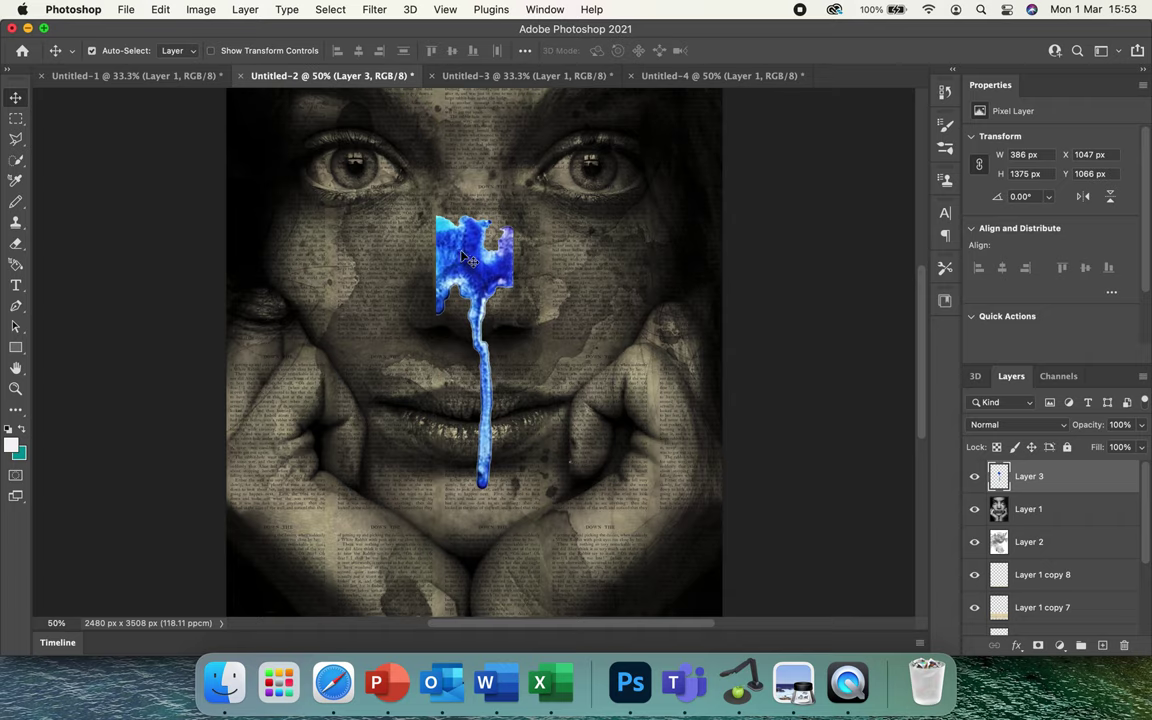
pyautogui.moveTo(474, 257); pyautogui.dragTo(565, 232)
# Step: Stretch the blue drip to about 164% height, narrow it to about 305 px wide, and shift it slightly left under the eye
pyautogui.hotkey('ctrl', 't')
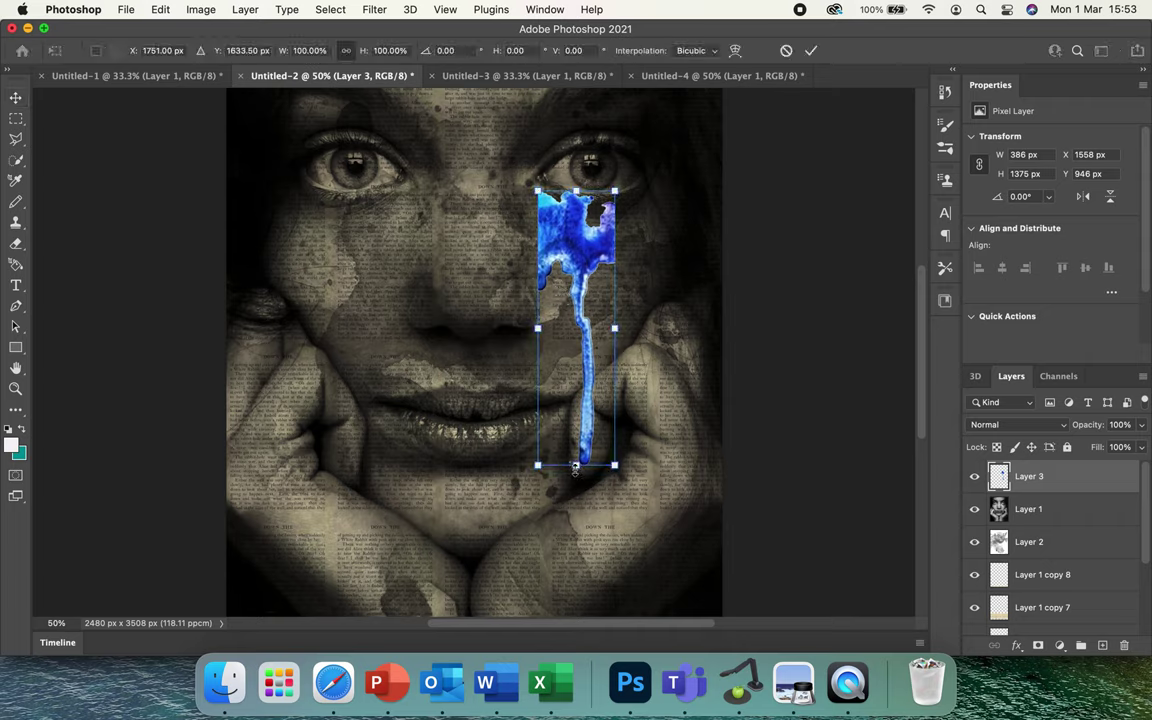
pyautogui.moveTo(575, 466); pyautogui.dragTo(573, 609)
pyautogui.scroll(-5, 573, 609)
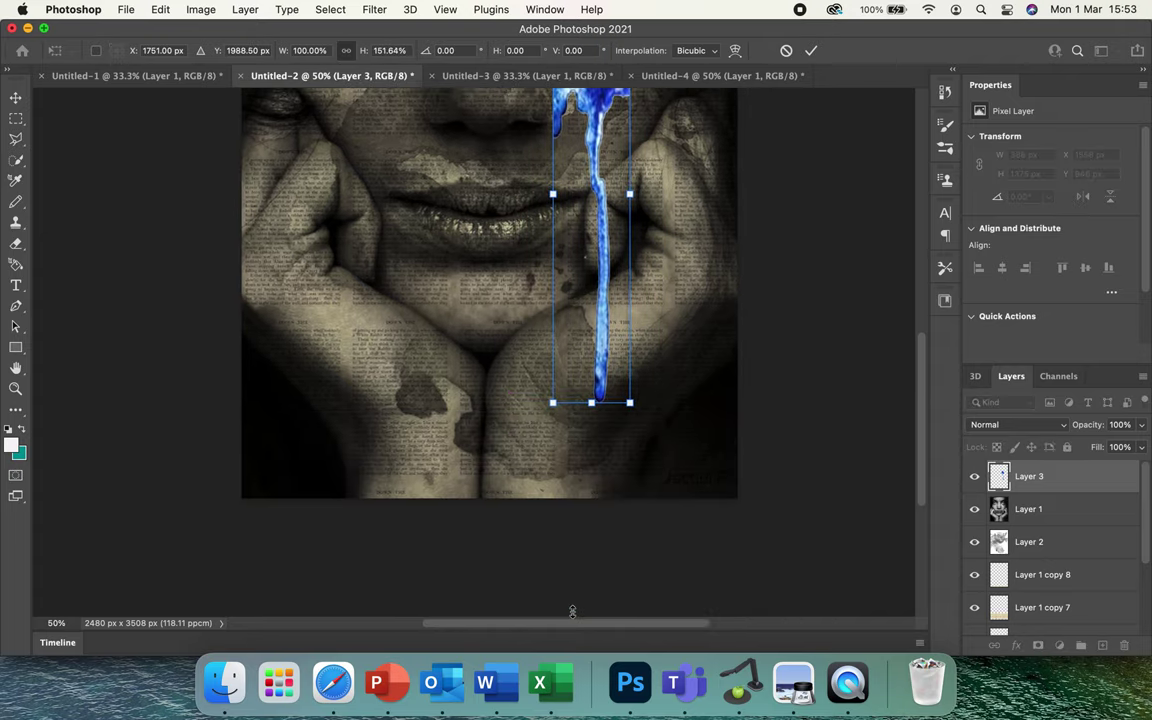
pyautogui.moveTo(591, 403); pyautogui.dragTo(593, 437)
pyautogui.scroll(5, 551, 484)
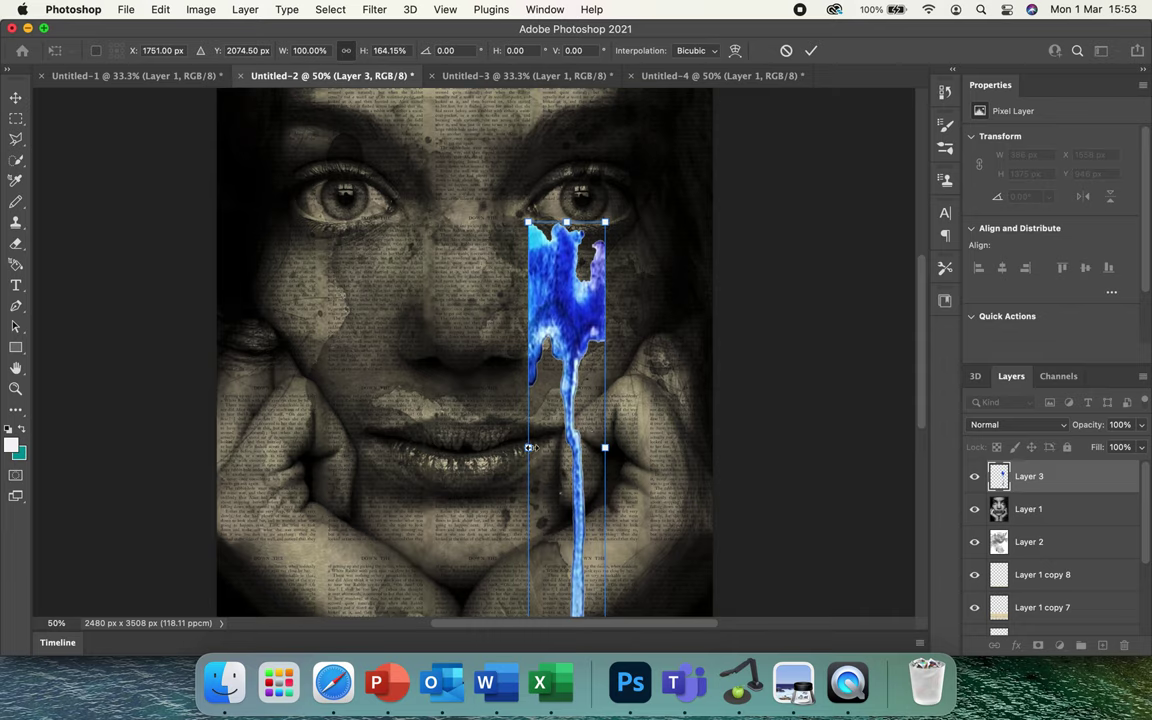
pyautogui.moveTo(529, 446); pyautogui.dragTo(544, 448)
pyautogui.press('Return')
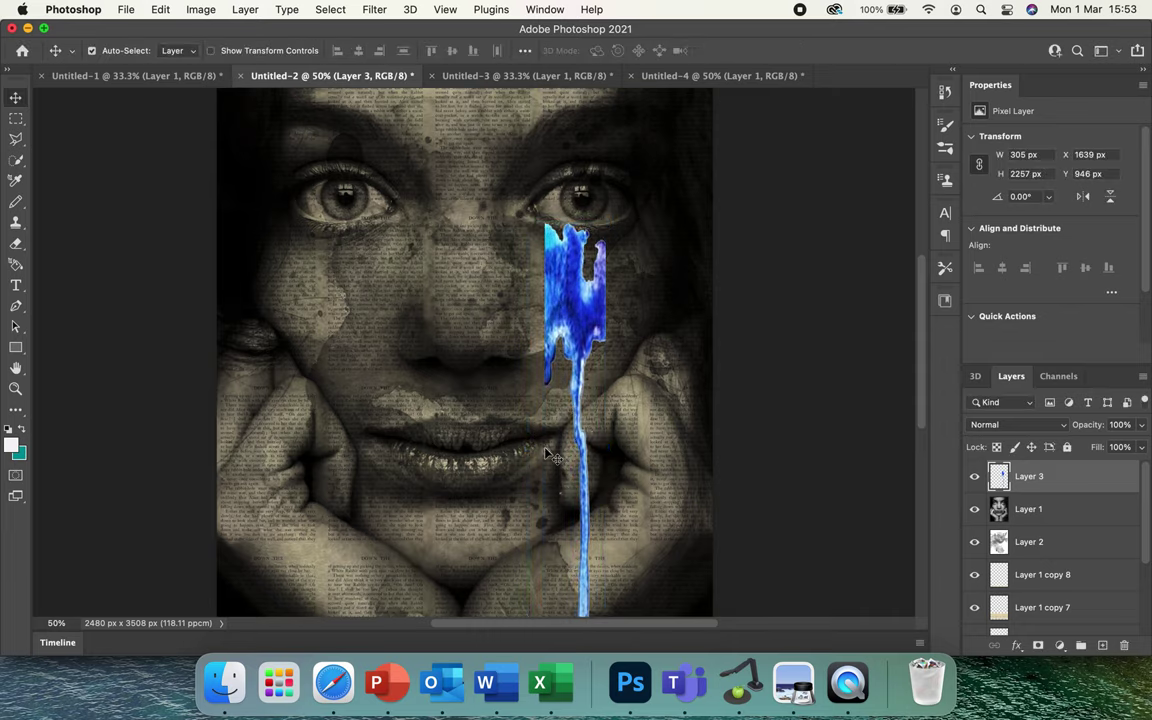
pyautogui.moveTo(563, 289); pyautogui.dragTo(545, 289)
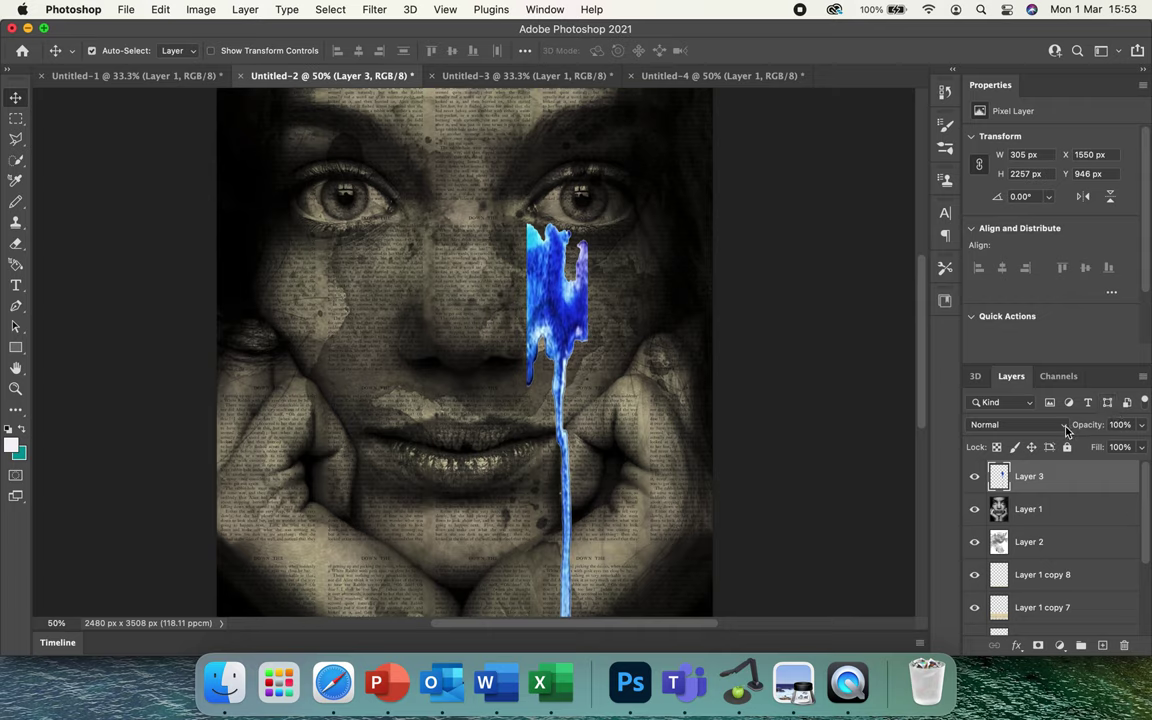
# Step: Set the blue drip layer's blend mode to Multiply and place it directly below the portrait layer
pyautogui.click(1000, 425)
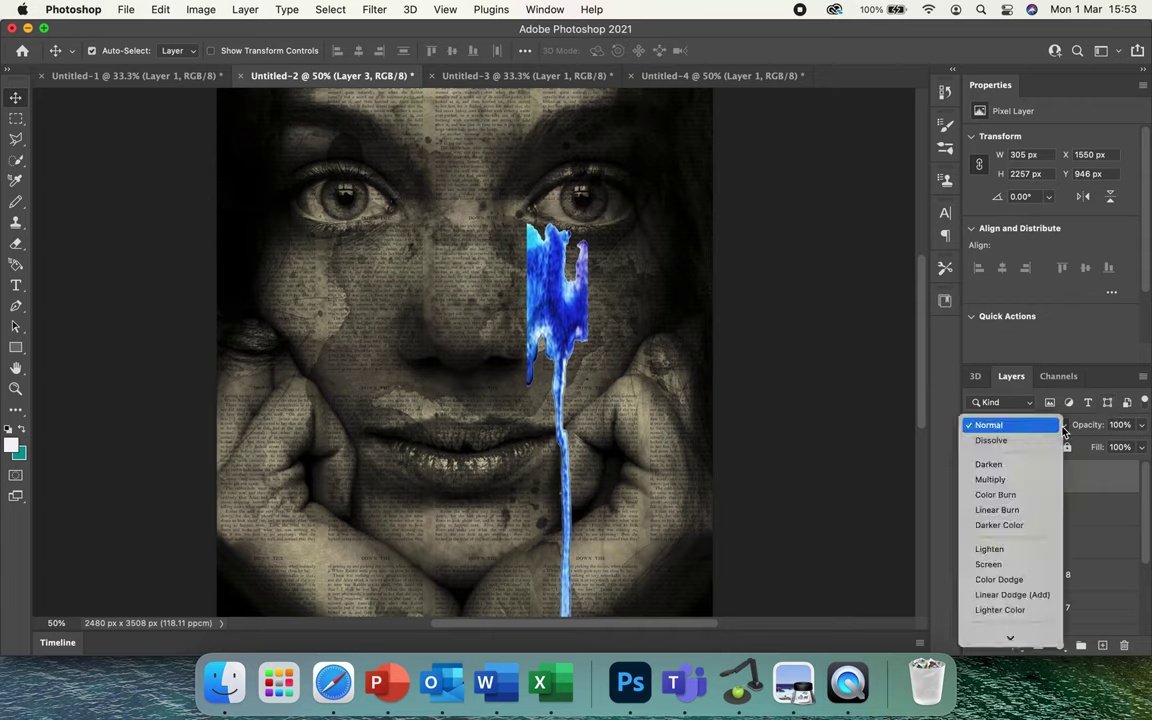
pyautogui.click(1006, 480)
pyautogui.moveTo(1042, 478); pyautogui.dragTo(1047, 525)
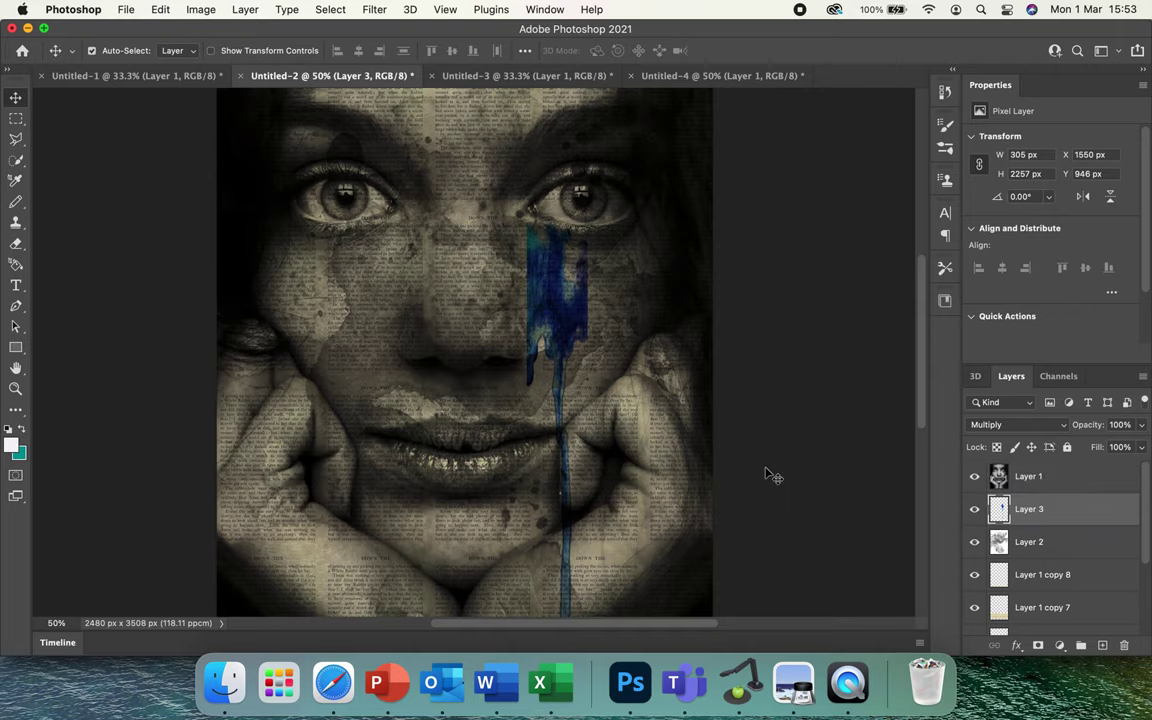
# Step: Return to Untitled-4 and clear the rectangular selection around the blue drip with the Rectangular Marquee tool
pyautogui.click(673, 83)
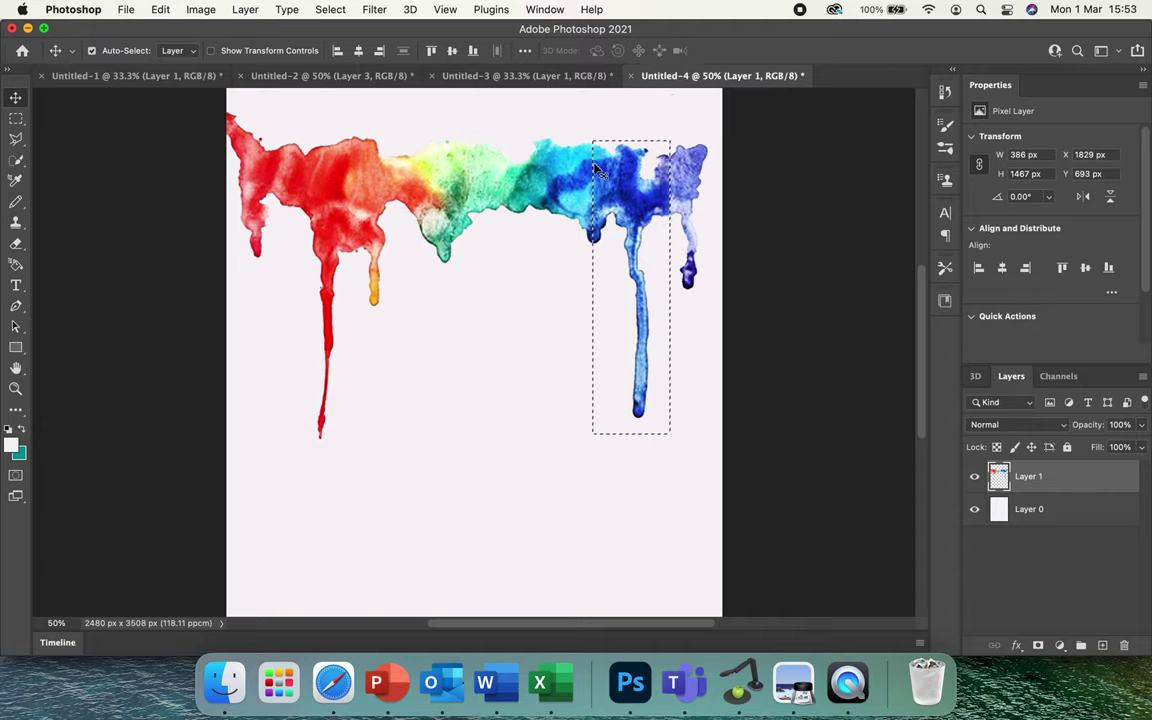
pyautogui.press('m')
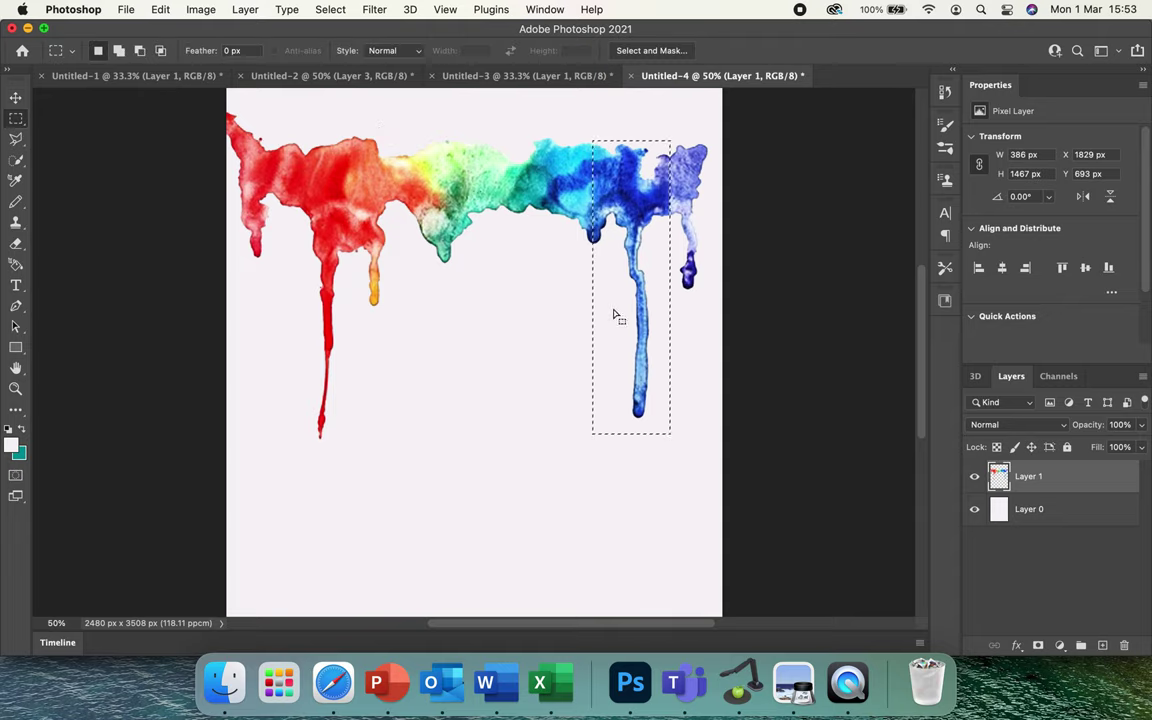
pyautogui.click(604, 253)
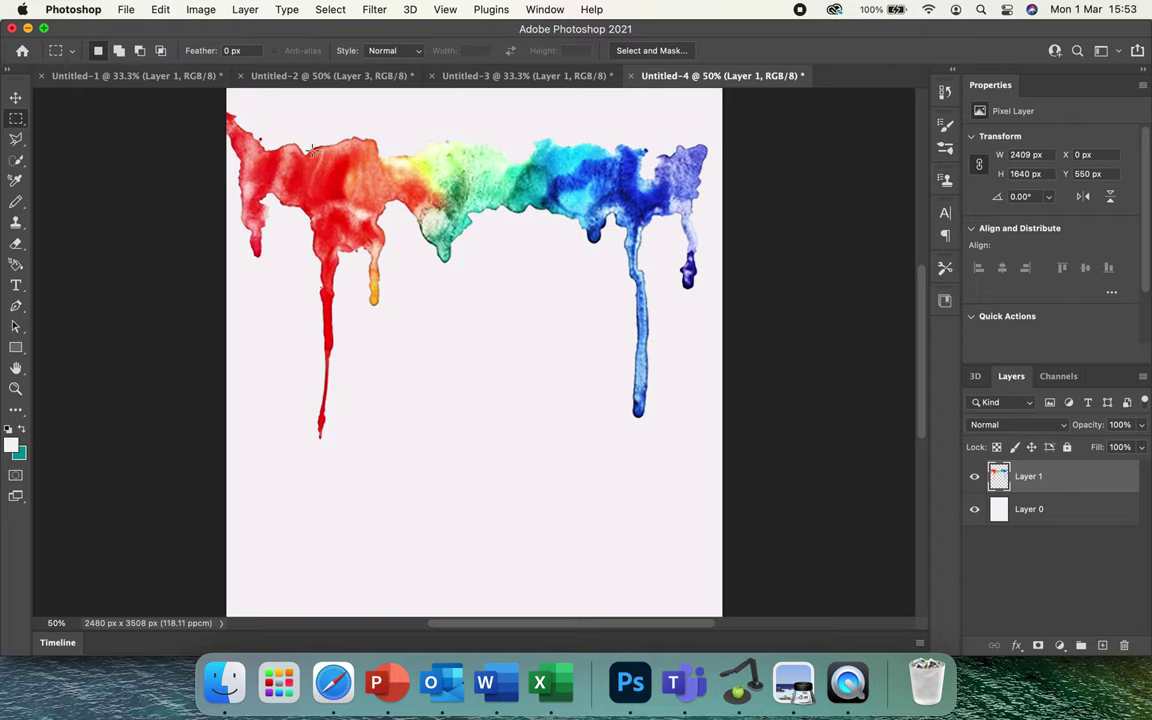
# Step: Copy a rectangular area about 152 × 1523 px around the long red drip and paste it into Untitled-2
pyautogui.moveTo(308, 152); pyautogui.dragTo(339, 457)
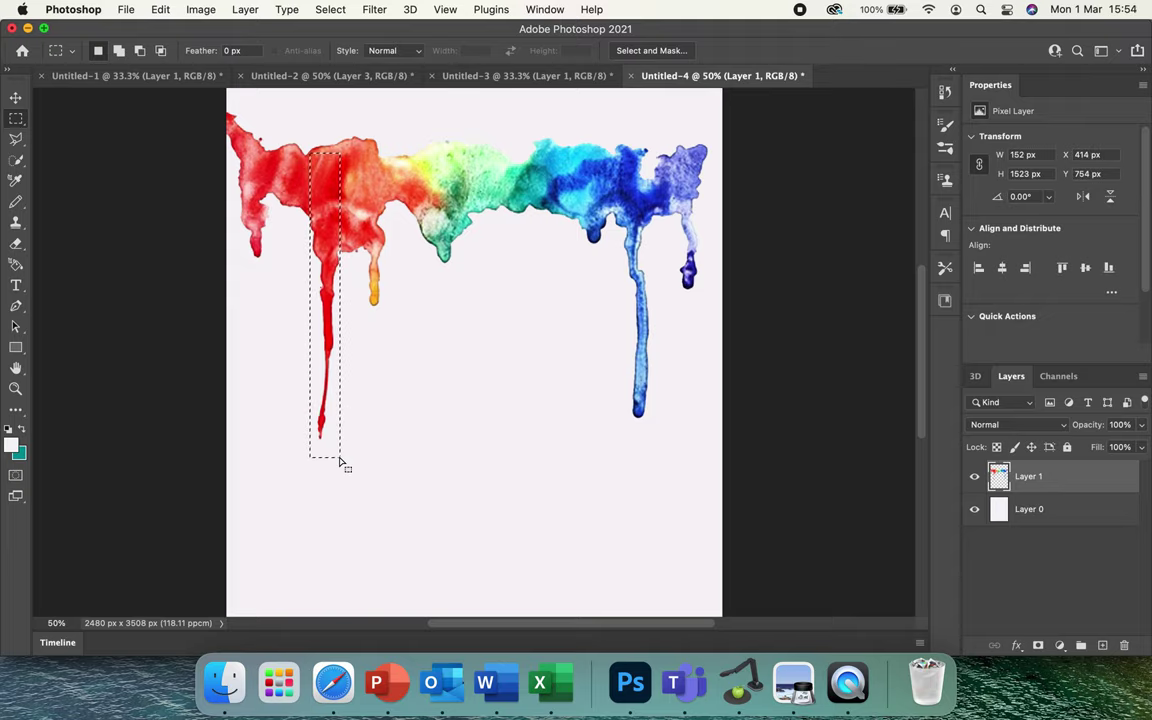
pyautogui.click(334, 76)
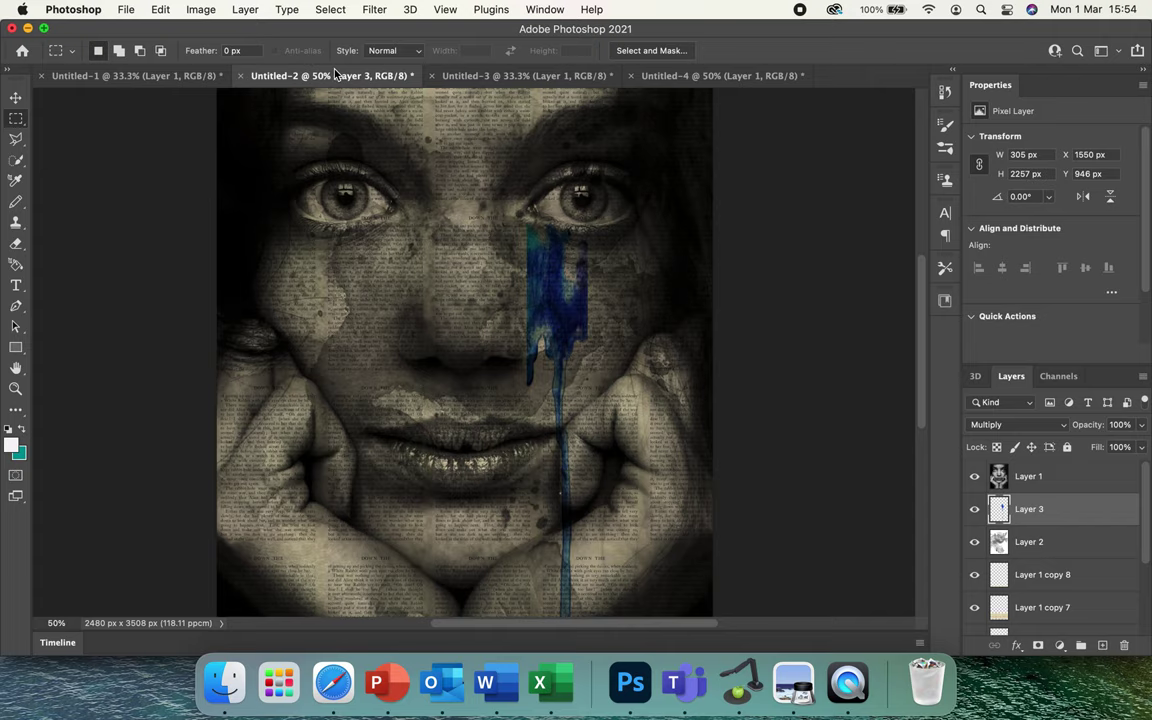
pyautogui.press('super+v')
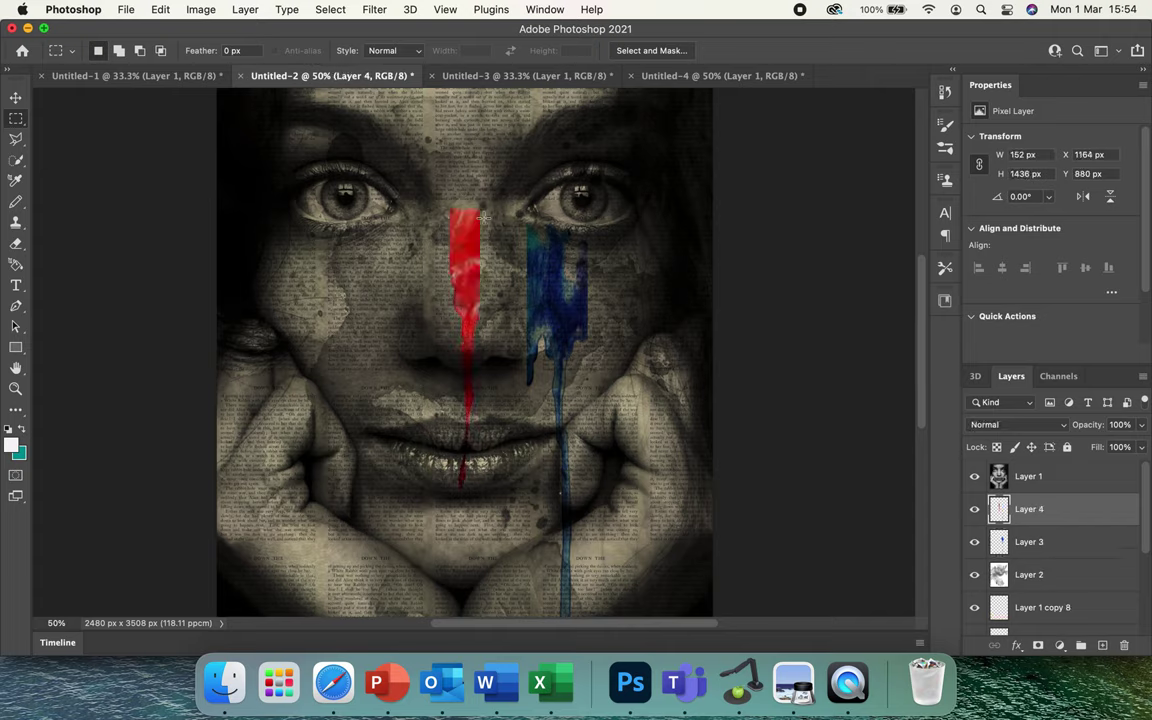
# Step: Bring the red drip layer above the portrait layer and move the drip under the eye on the image's right side
pyautogui.moveTo(996, 468); pyautogui.dragTo(1100, 478)
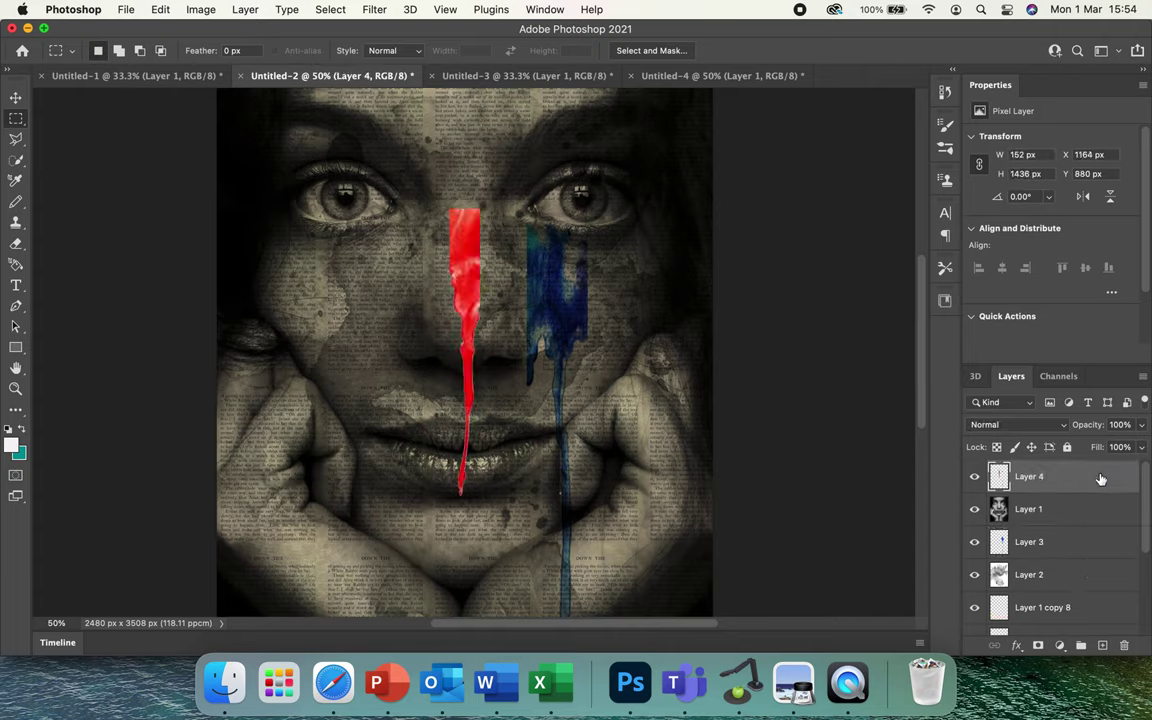
pyautogui.click(12, 97)
pyautogui.moveTo(469, 238); pyautogui.dragTo(546, 259)
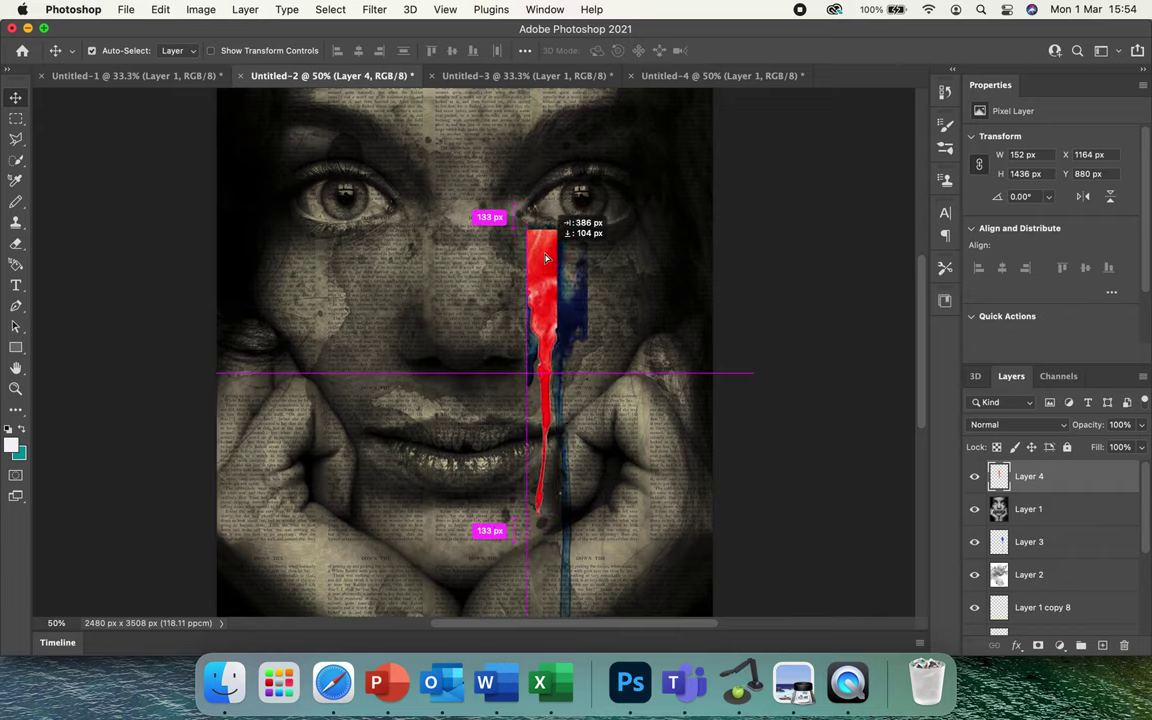
pyautogui.moveTo(546, 259); pyautogui.dragTo(548, 249)
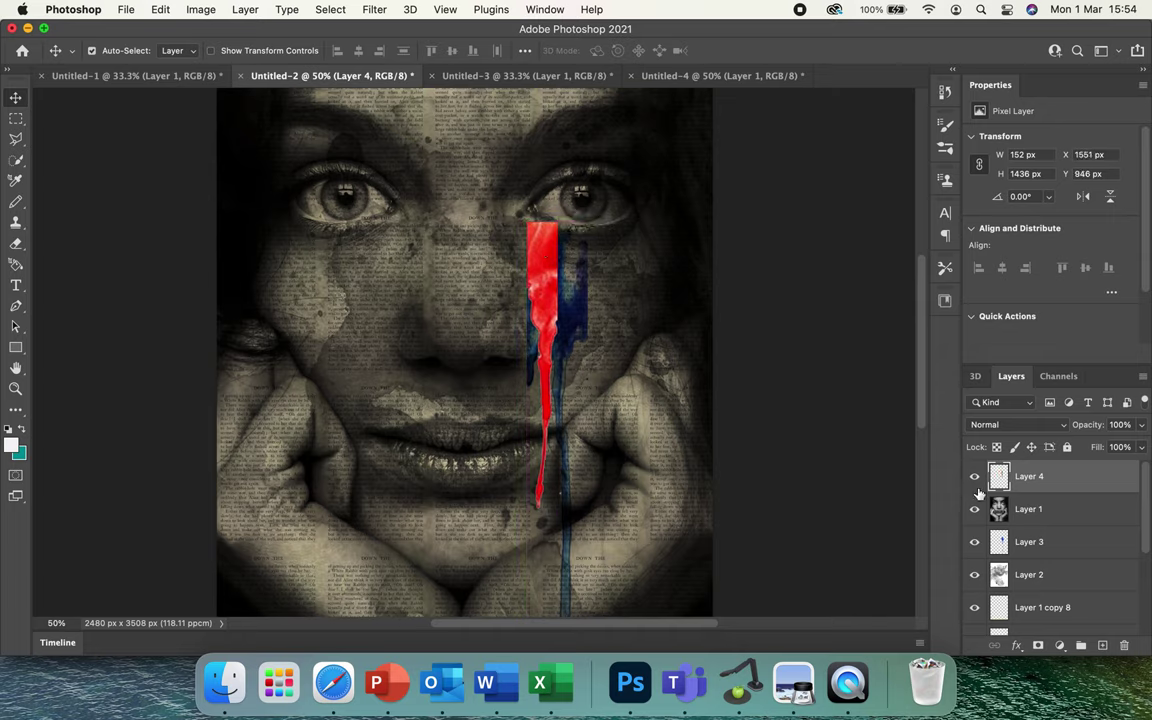
# Step: Set the red drip layer's blend mode to Multiply and move the drip onto the outer half of the blue drip
pyautogui.click(1033, 428)
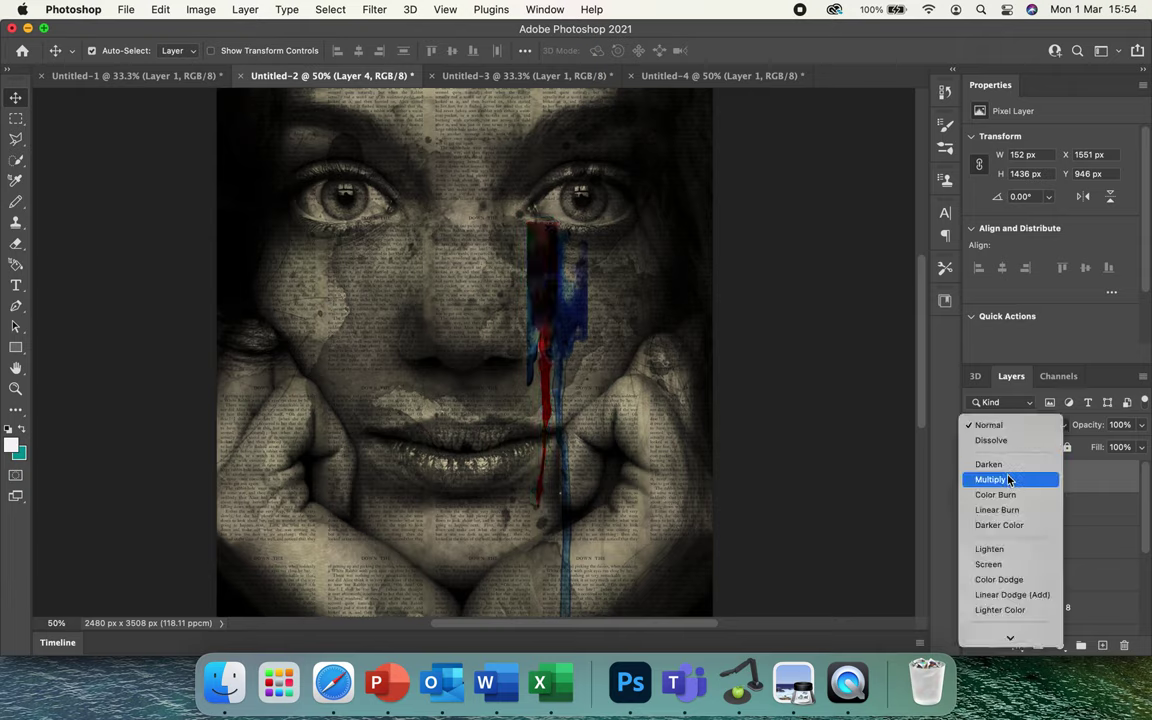
pyautogui.click(1008, 480)
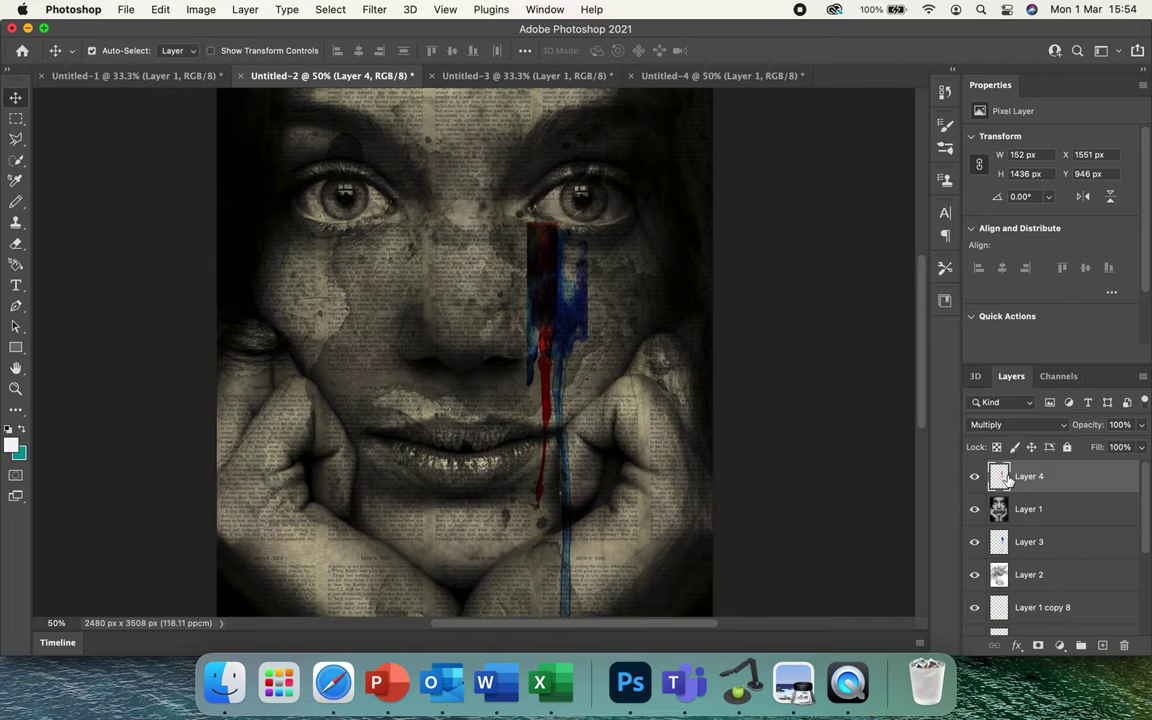
pyautogui.moveTo(545, 262); pyautogui.dragTo(578, 280)
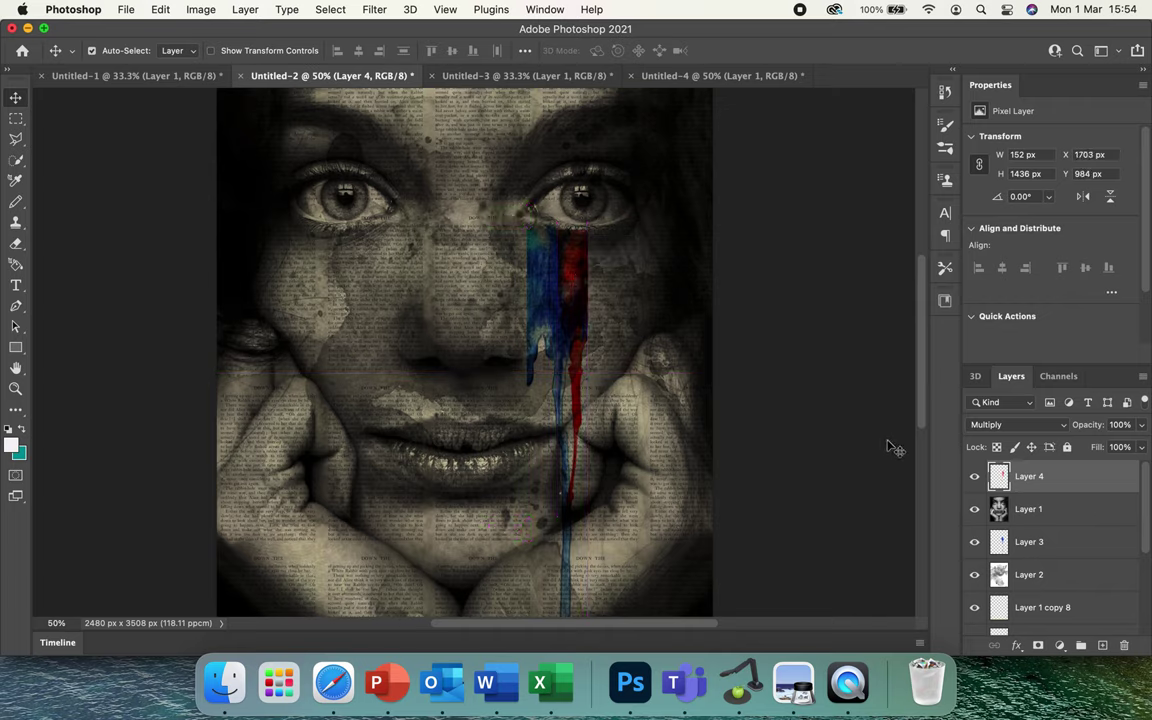
# Step: Place the red drip layer directly below the portrait layer and check the whole composition
pyautogui.moveTo(1063, 480); pyautogui.dragTo(1066, 523)
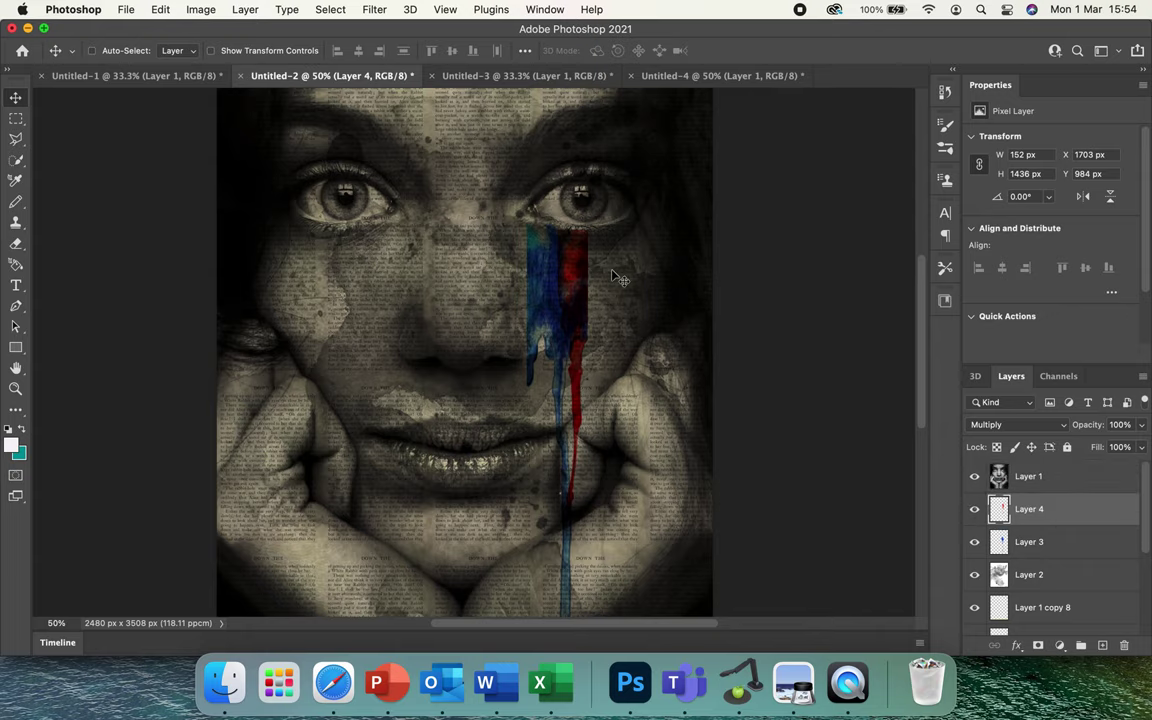
pyautogui.press('super+minus')
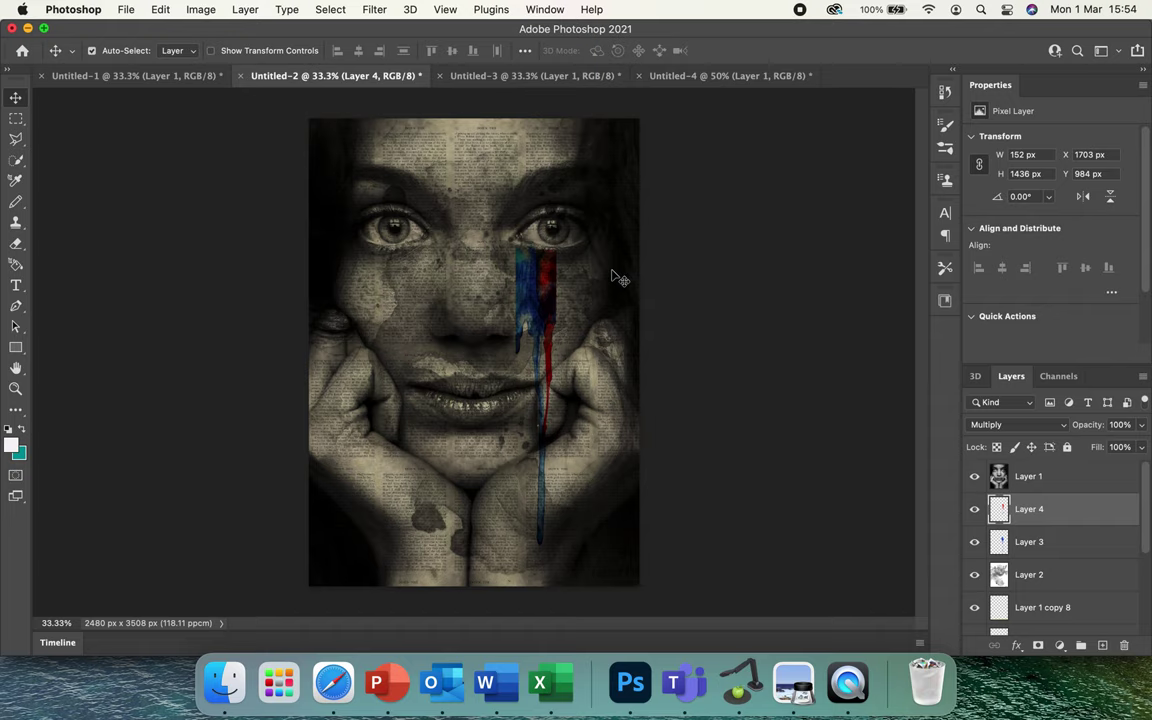
pyautogui.press('super+equal')
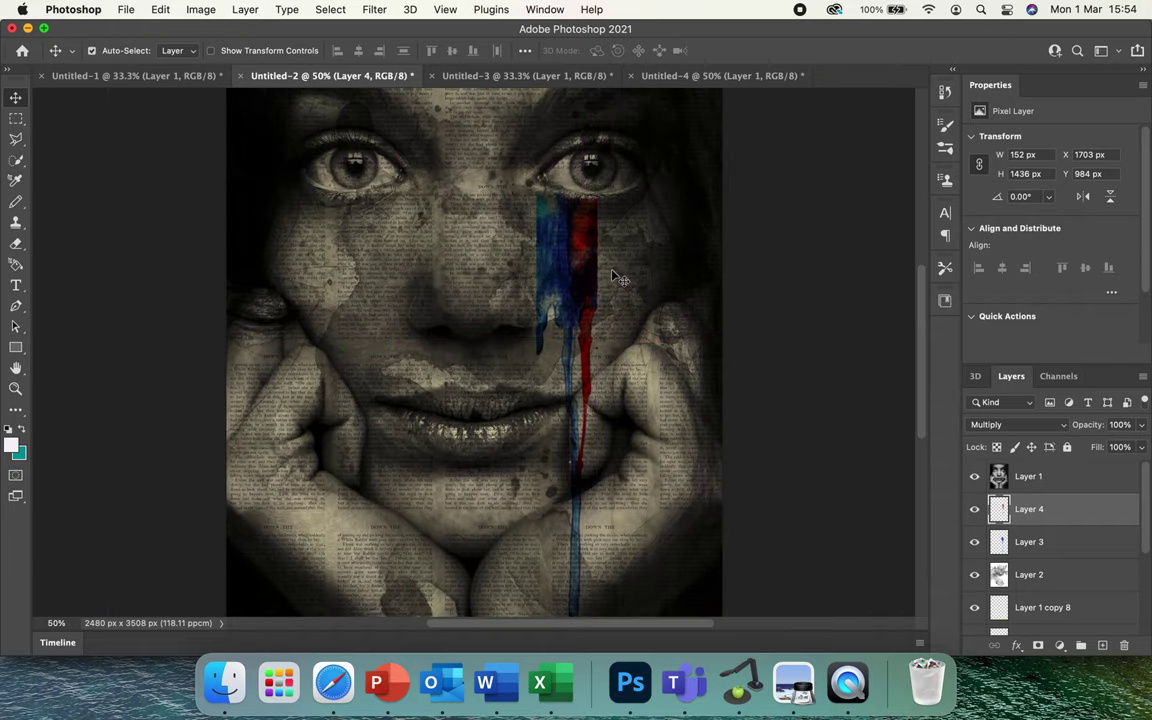
# Step: Copy a rectangular area about 108 × 509 px around the short purple drip in Untitled-4 and paste it into Untitled-2
pyautogui.click(698, 75)
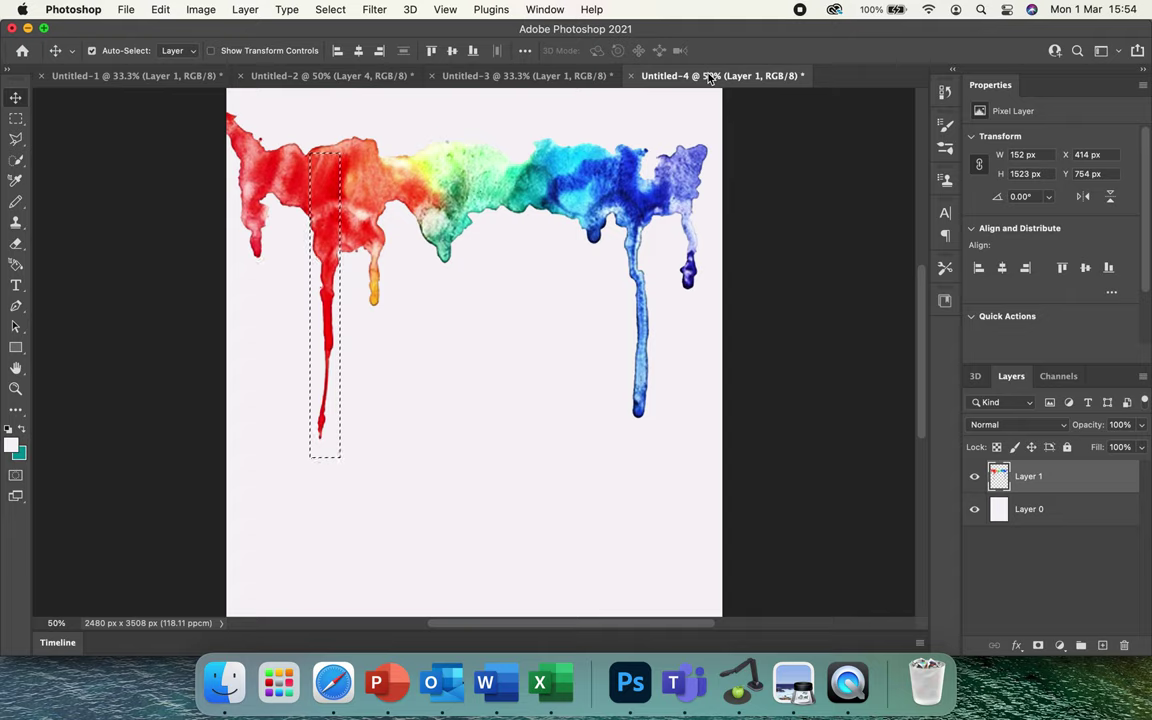
pyautogui.click(19, 125)
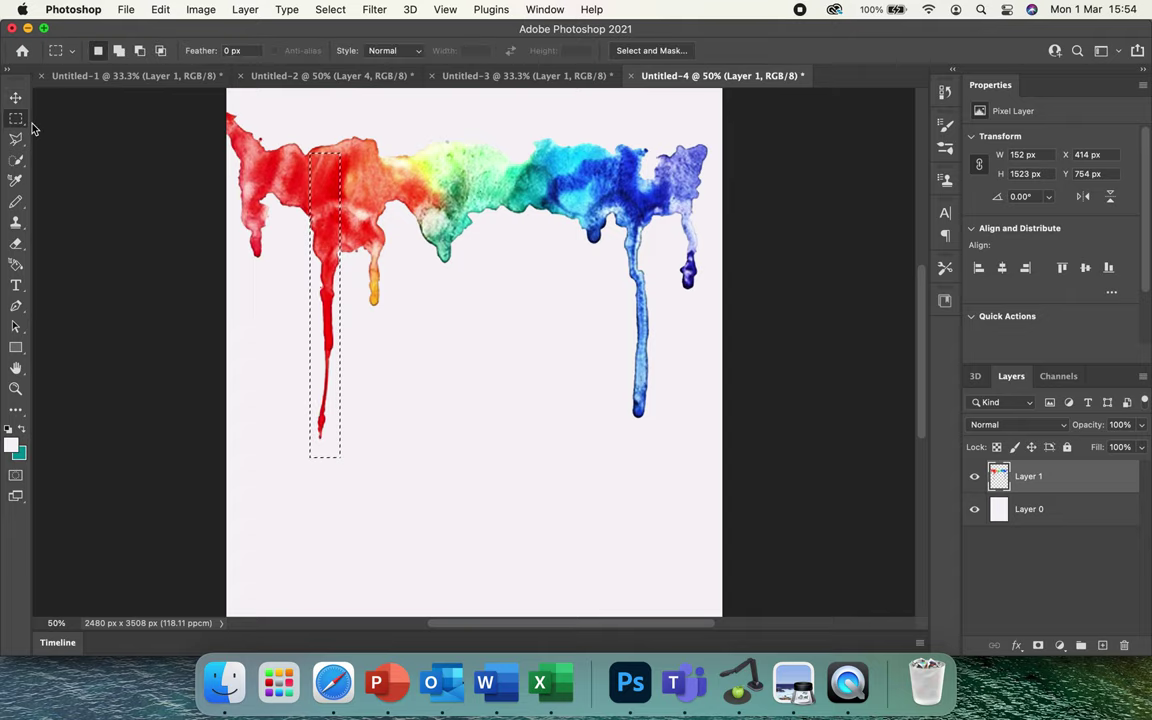
pyautogui.click(322, 197)
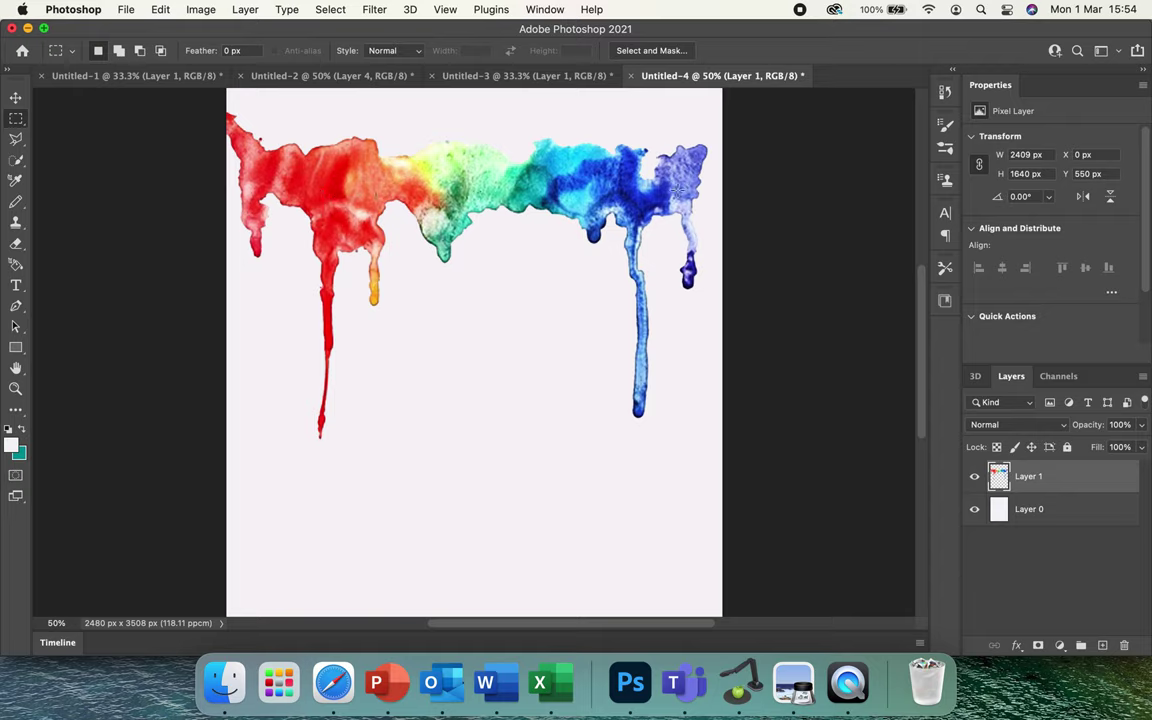
pyautogui.moveTo(678, 190); pyautogui.dragTo(698, 291)
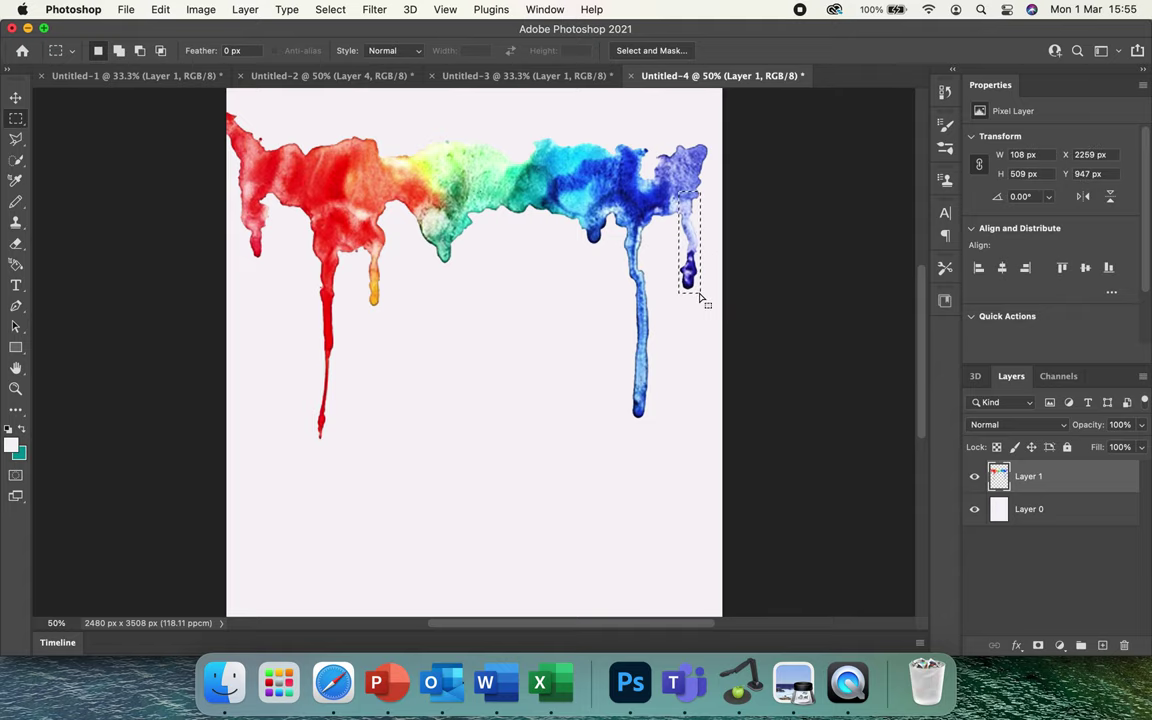
pyautogui.click(287, 77)
pyautogui.press('super+v')
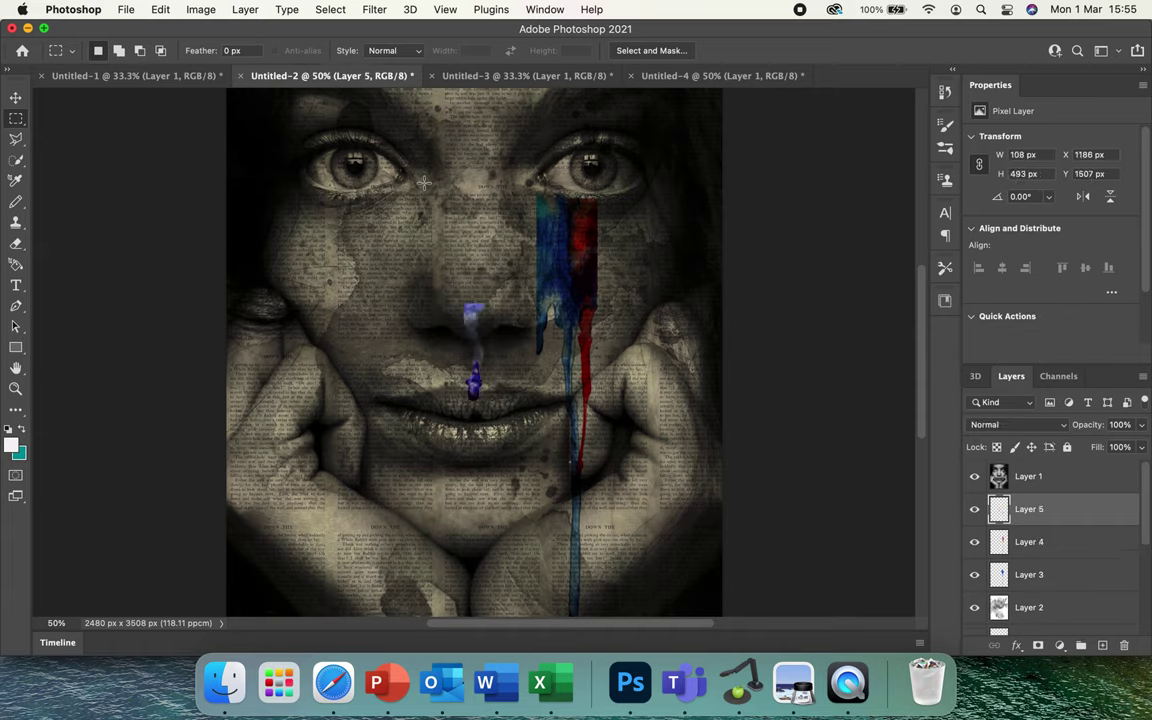
# Step: Bring the purple drip layer above the portrait layer and transform the drip to about 1326 px high under the eye's inner corner
pyautogui.moveTo(1010, 508); pyautogui.dragTo(1057, 463)
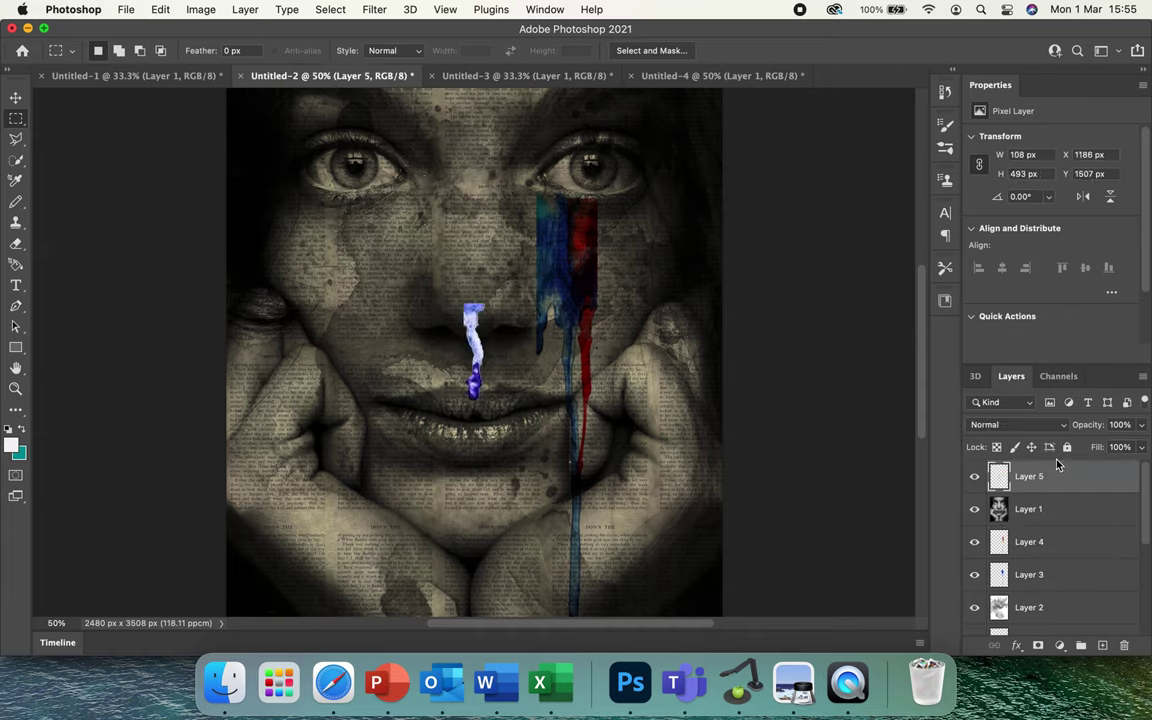
pyautogui.click(15, 97)
pyautogui.press('super+t')
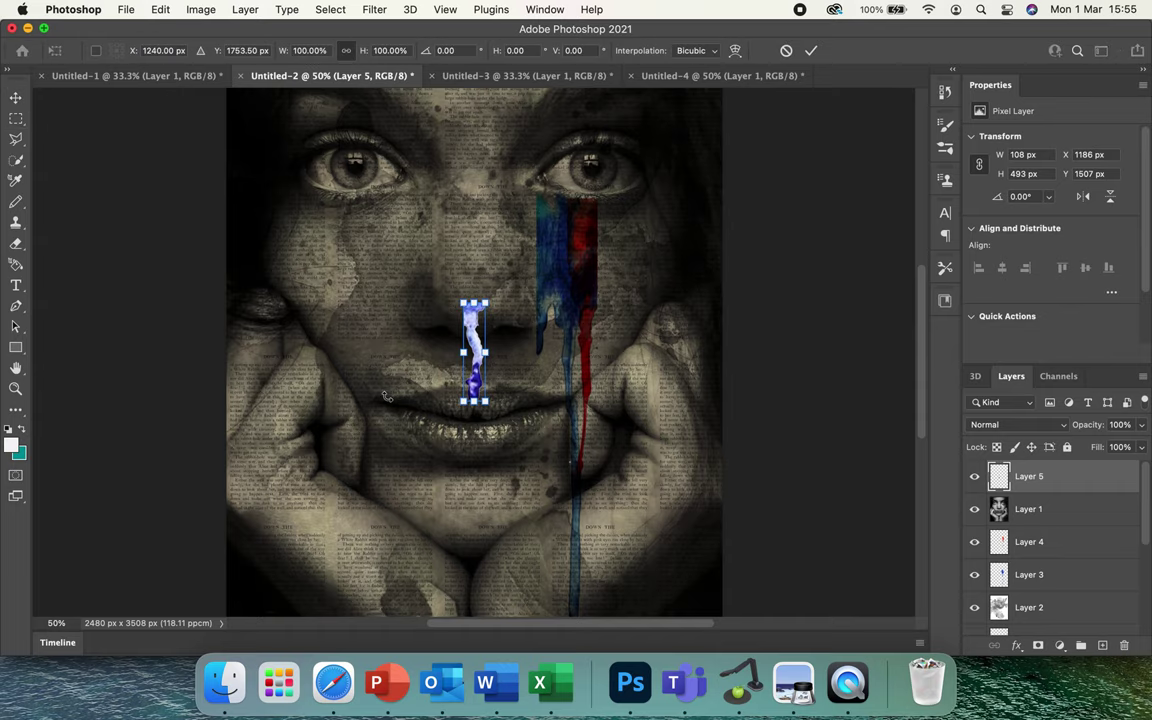
pyautogui.moveTo(480, 326); pyautogui.dragTo(546, 214)
pyautogui.moveTo(546, 296); pyautogui.dragTo(548, 460)
pyautogui.press('Return')
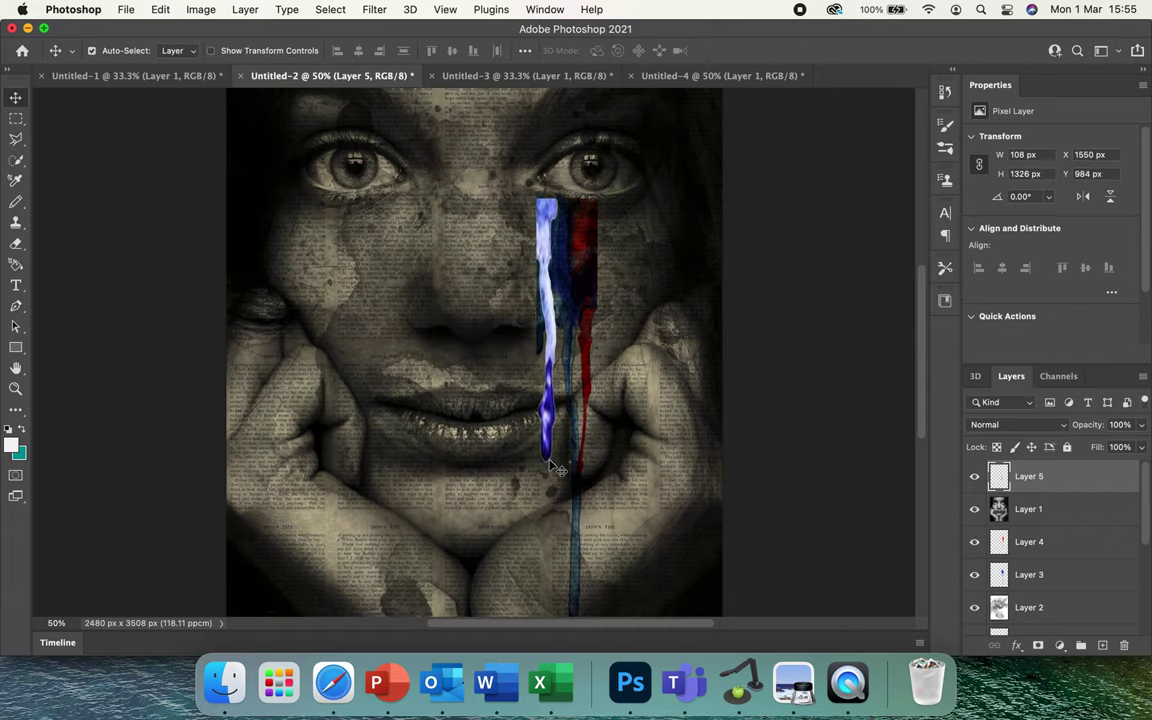
# Step: Blend the purple drip with Multiply along the red drip's outer edge, with its layer directly below the portrait layer
pyautogui.click(1058, 422)
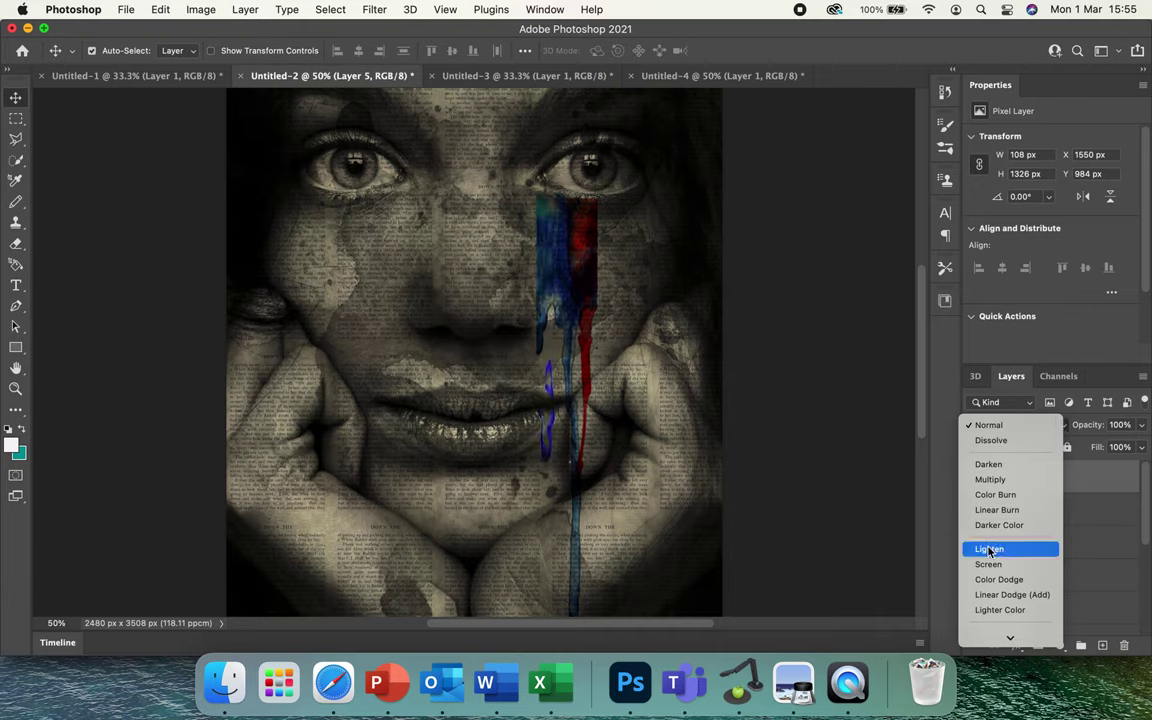
pyautogui.click(1007, 479)
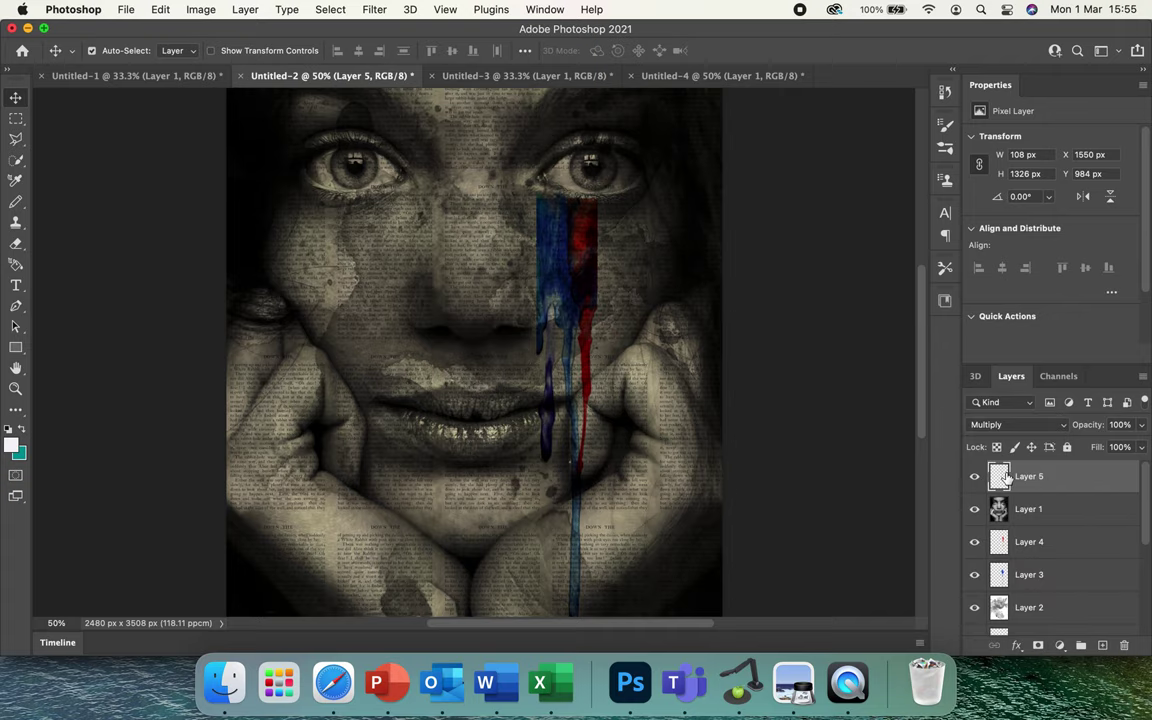
pyautogui.moveTo(548, 244)
pyautogui.mouseDown()
pyautogui.moveTo(500, 190)
pyautogui.moveTo(643, 237)
pyautogui.moveTo(584, 211)
pyautogui.moveTo(608, 213)
pyautogui.mouseUp()
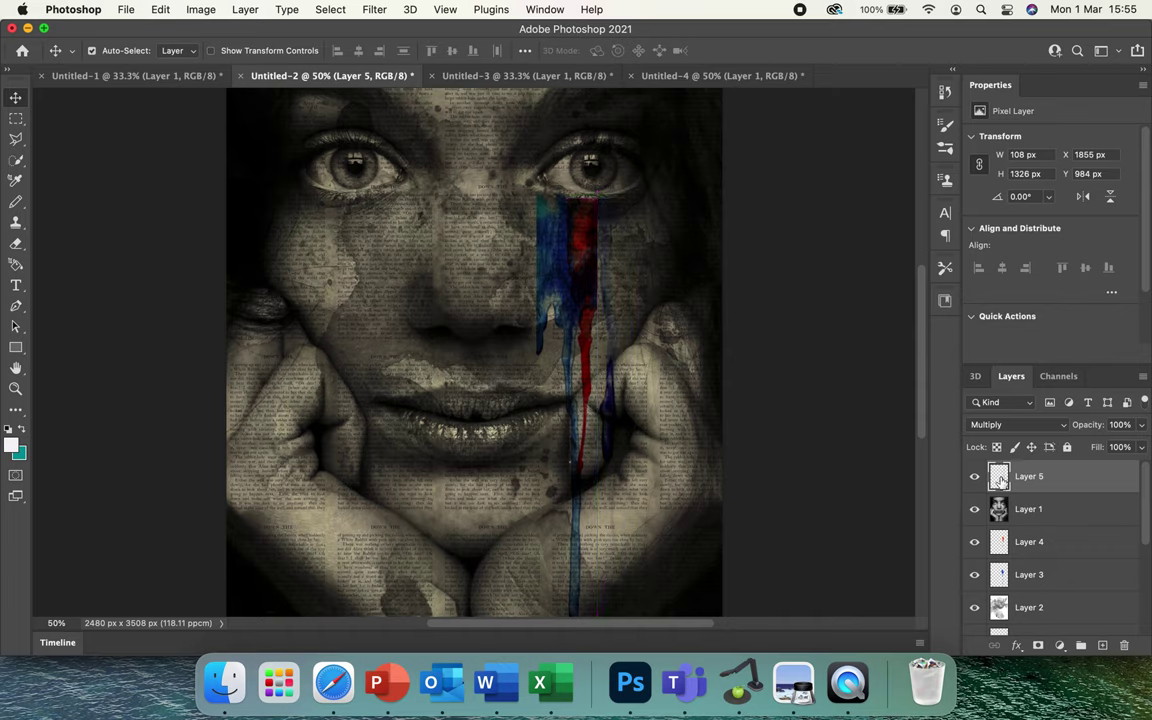
pyautogui.moveTo(1105, 541)
pyautogui.mouseDown()
pyautogui.moveTo(1105, 514)
pyautogui.moveTo(1107, 536)
pyautogui.mouseUp()
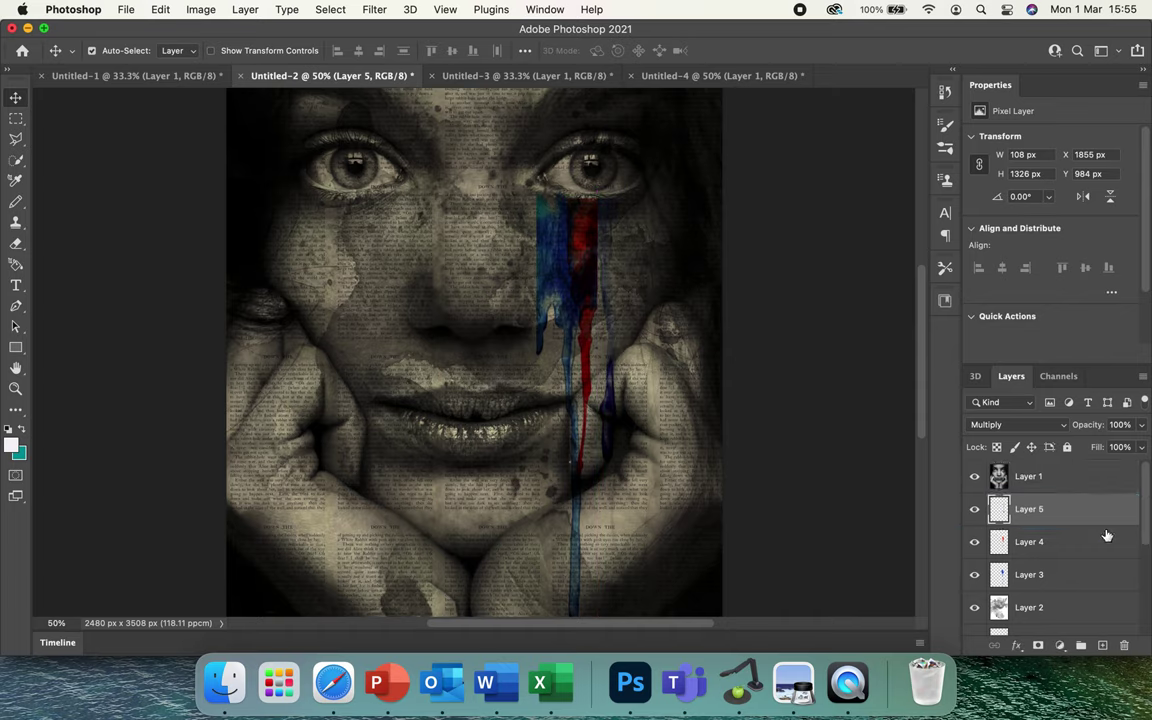
# Step: Copy a rectangular area about 161 × 1078 px around the long thin blue drip in Untitled-4 and paste it into Untitled-2
pyautogui.click(685, 76)
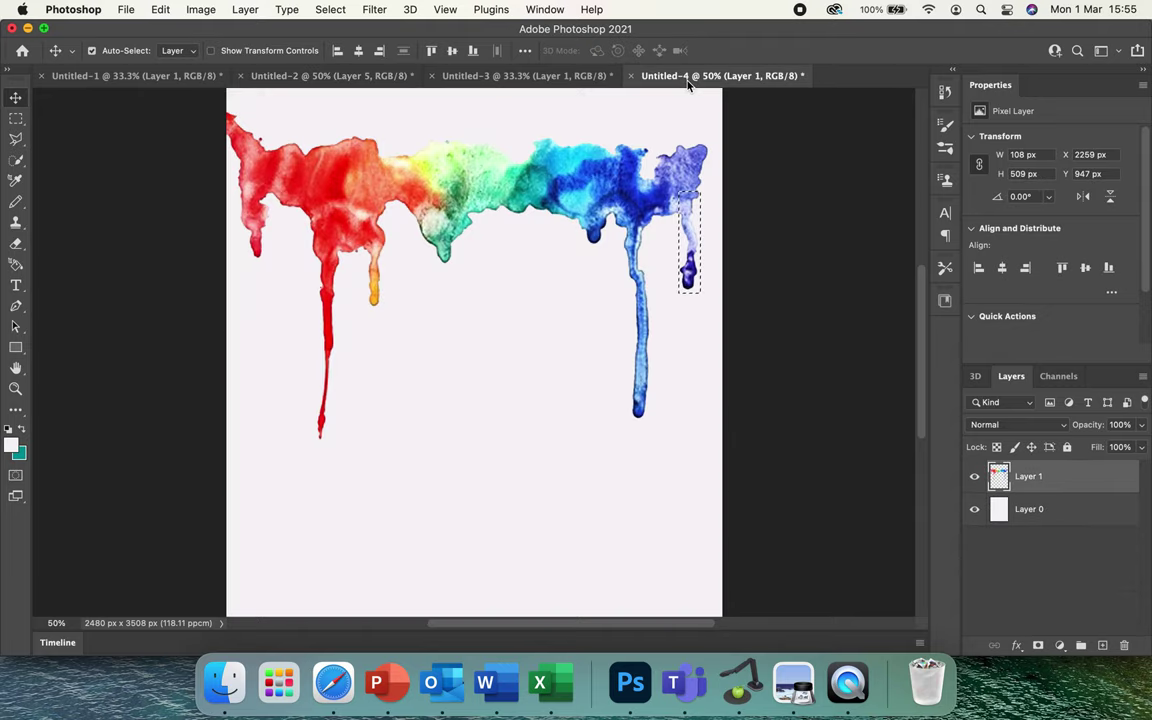
pyautogui.click(16, 118)
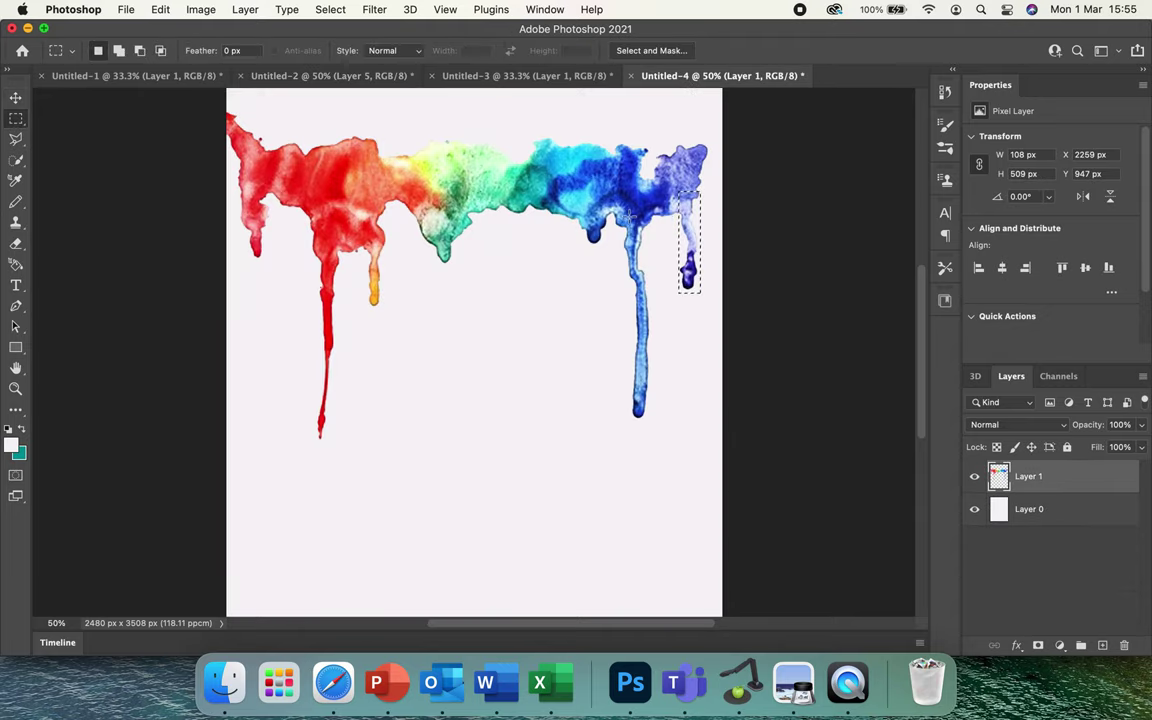
pyautogui.moveTo(622, 222); pyautogui.dragTo(654, 433)
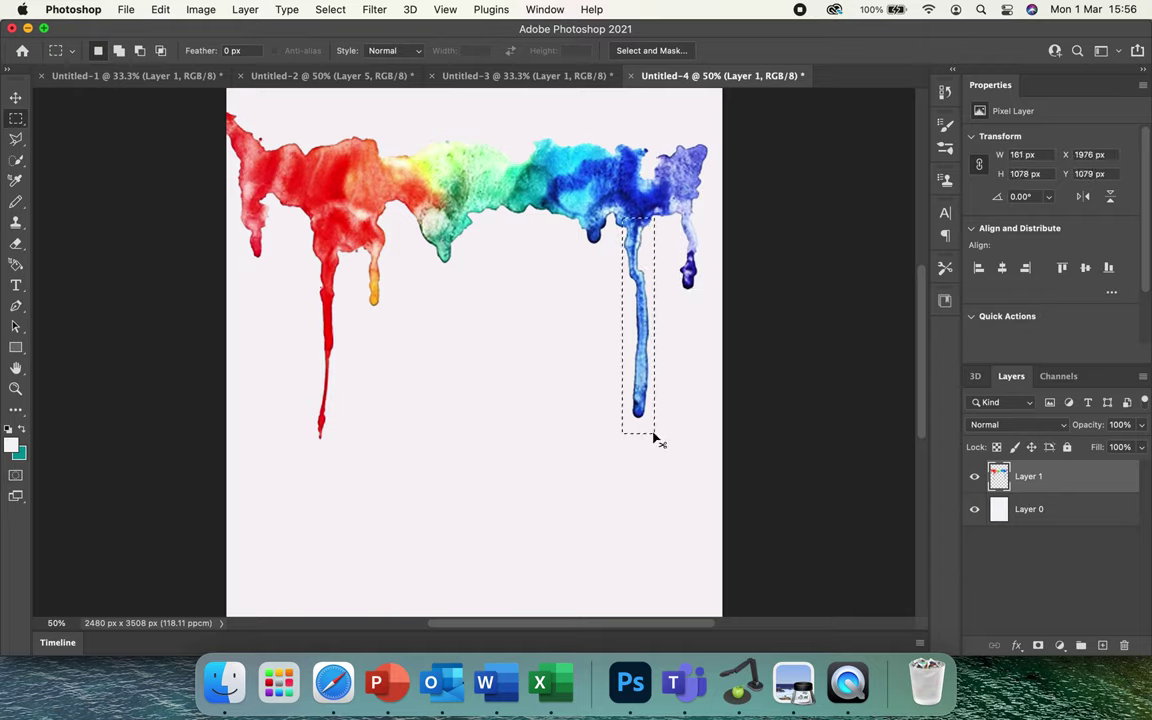
pyautogui.click(299, 78)
pyautogui.press('super+v')
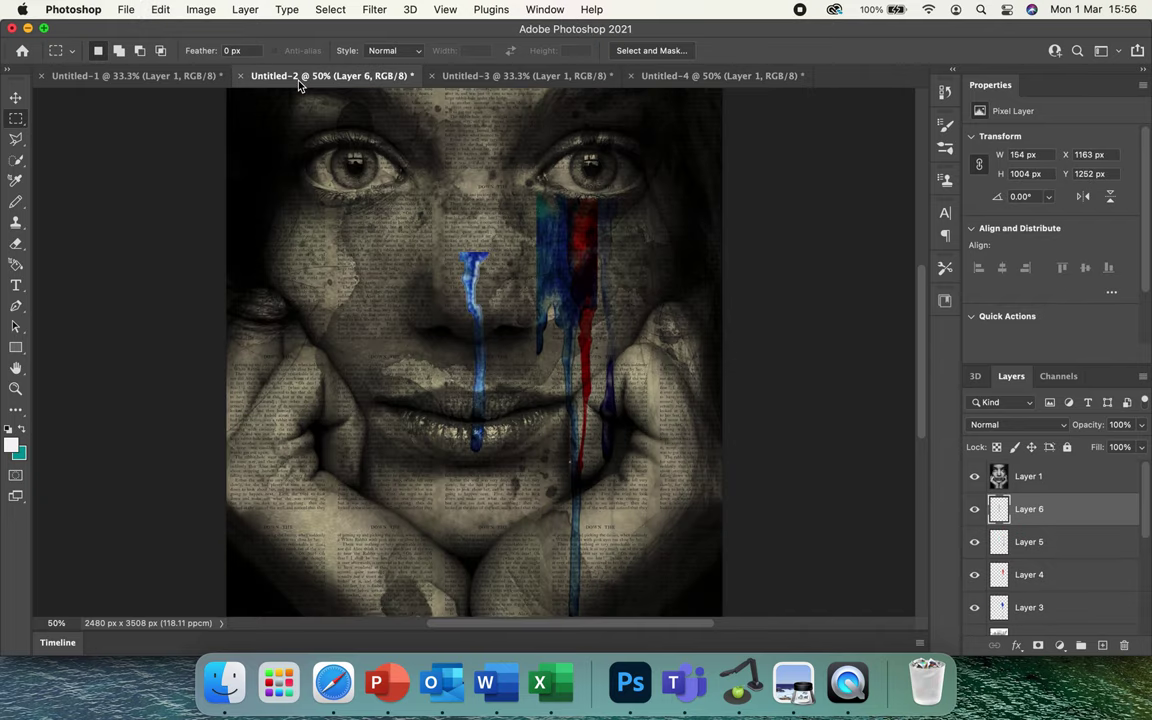
# Step: Bring the new thin blue drip layer above the portrait layer and move the drip under the eye's inner corner
pyautogui.moveTo(1040, 508); pyautogui.dragTo(1000, 472)
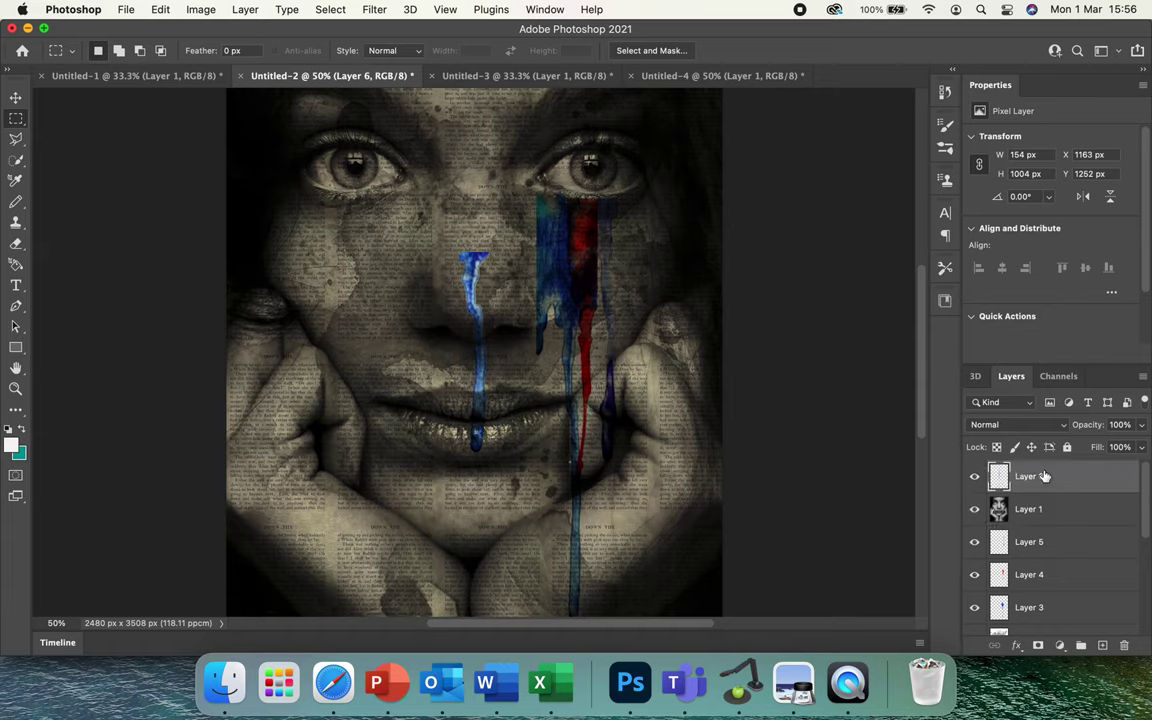
pyautogui.click(15, 97)
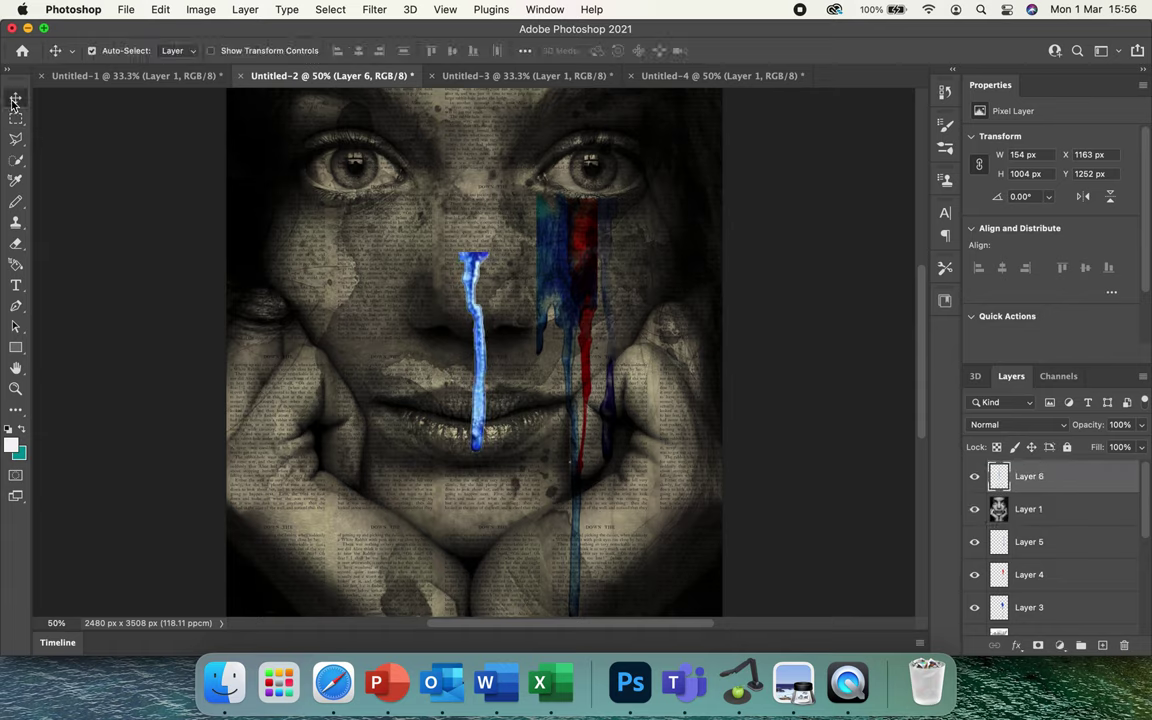
pyautogui.moveTo(476, 275); pyautogui.dragTo(541, 212)
# Step: Stretch the thin blue drip downward to about 1569 px high
pyautogui.press('super+t')
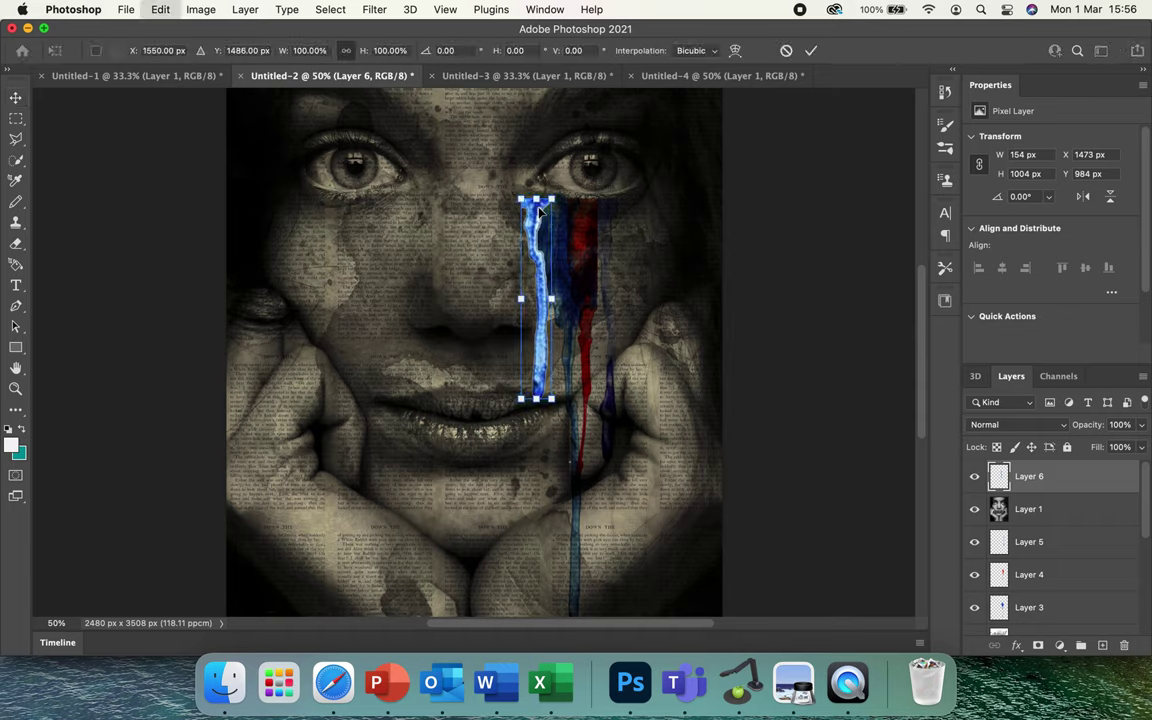
pyautogui.moveTo(536, 399); pyautogui.dragTo(537, 512)
pyautogui.press('Return')
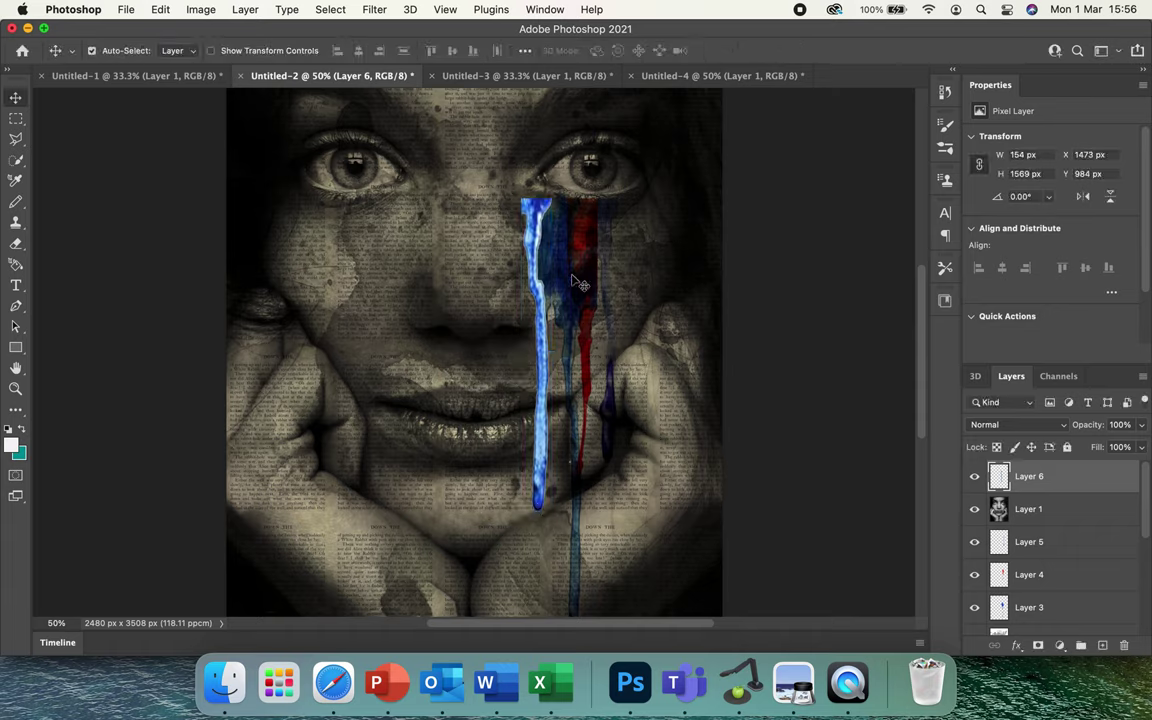
# Step: Shift the thin blue drip slightly right and up under the eye and set its layer's blend mode to Multiply
pyautogui.moveTo(546, 220); pyautogui.dragTo(553, 206)
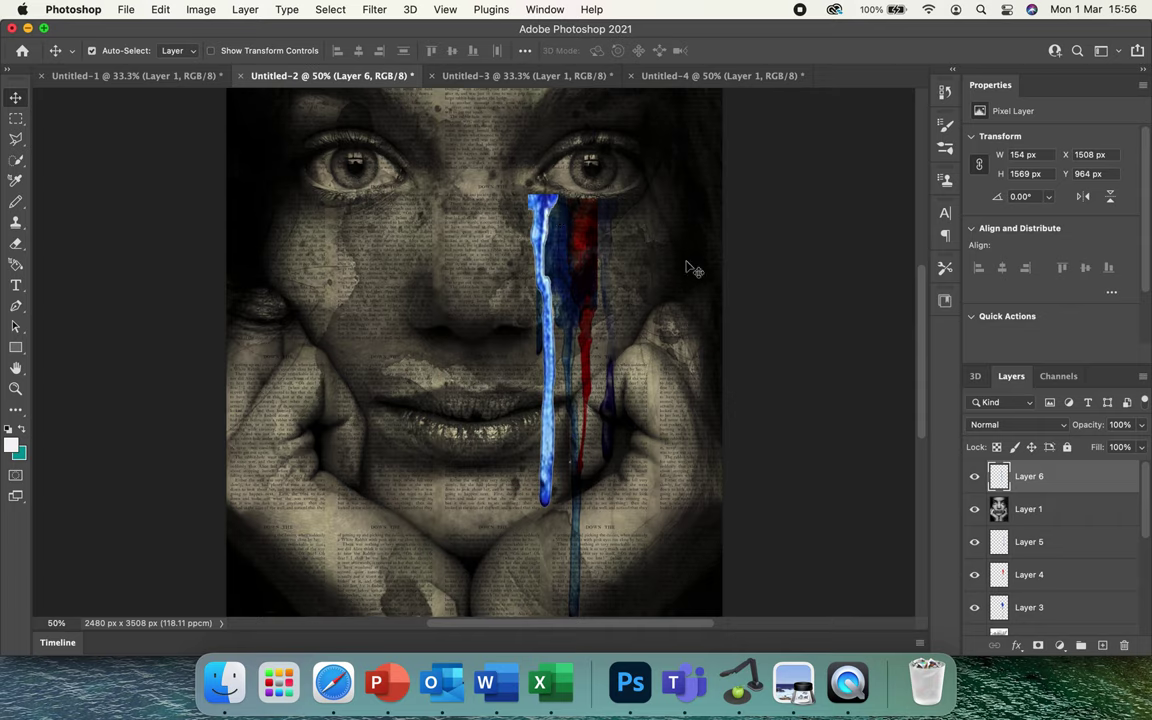
pyautogui.click(1066, 425)
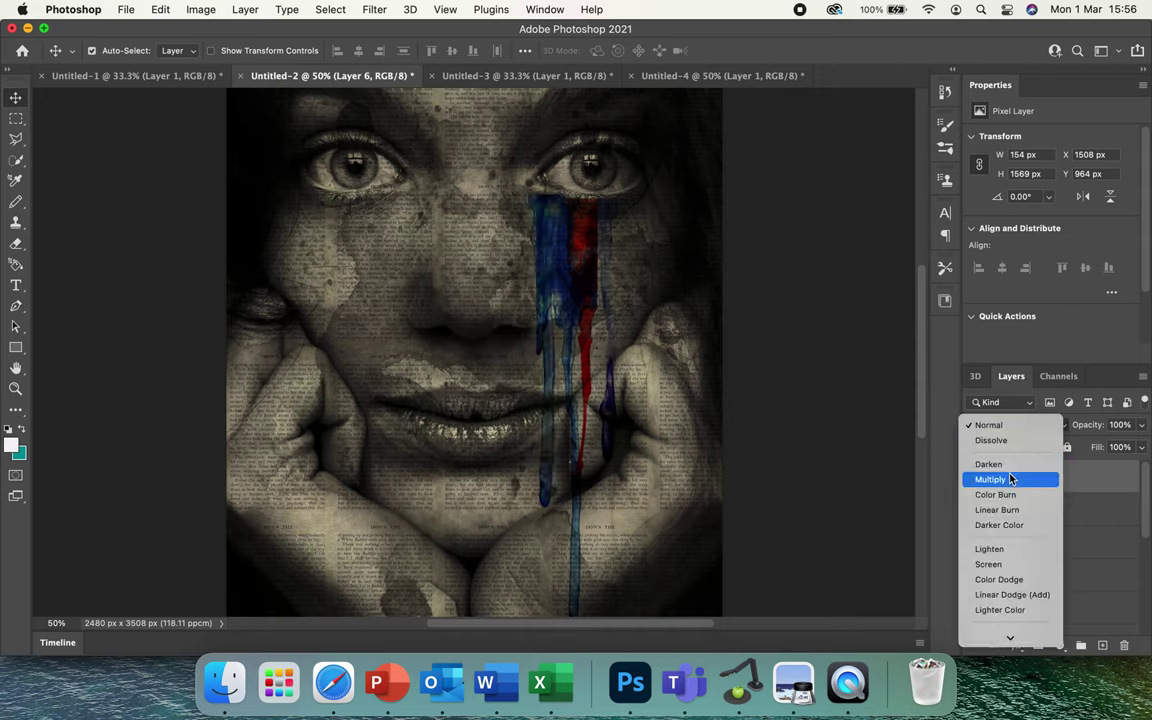
pyautogui.click(1010, 479)
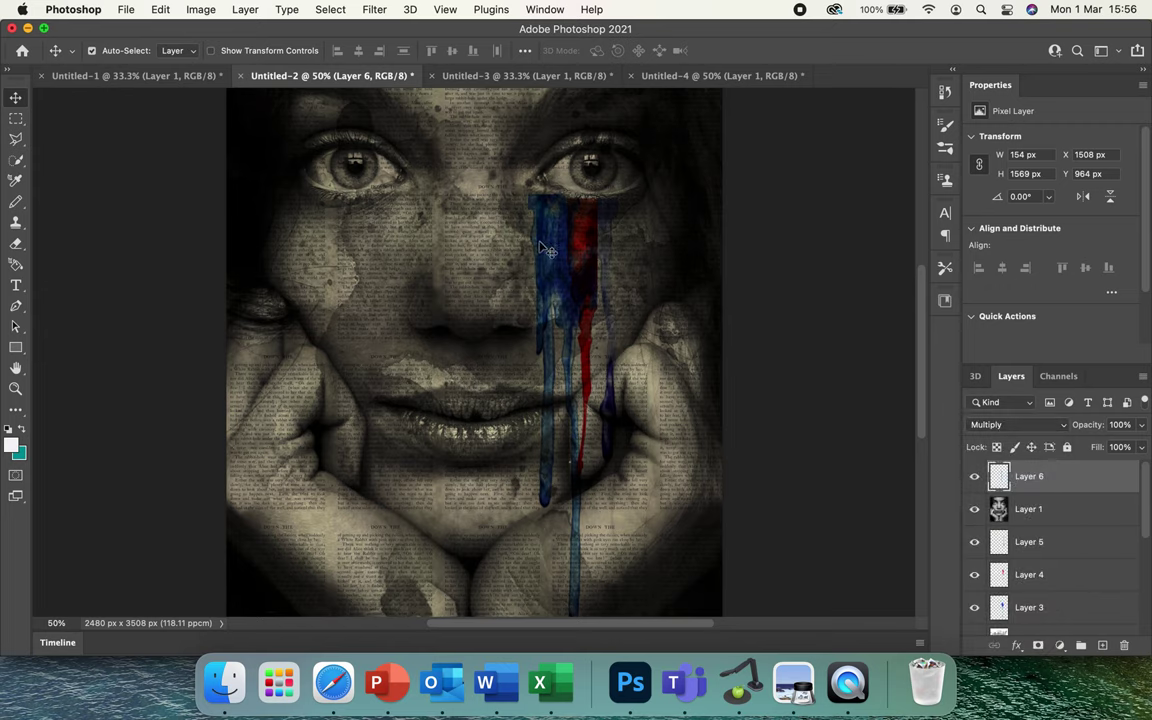
# Step: Shift the thin blue drip slightly left and up under the eye and place its layer below the portrait layer
pyautogui.moveTo(540, 248); pyautogui.dragTo(533, 240)
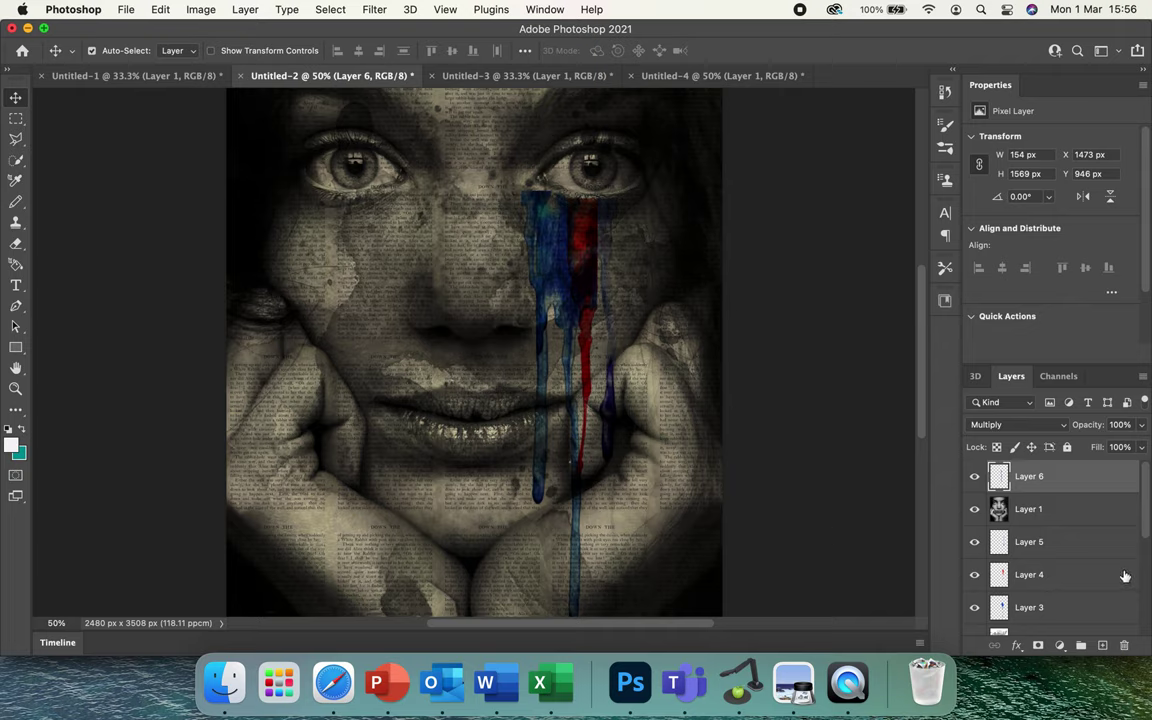
pyautogui.moveTo(1063, 474); pyautogui.dragTo(1059, 532)
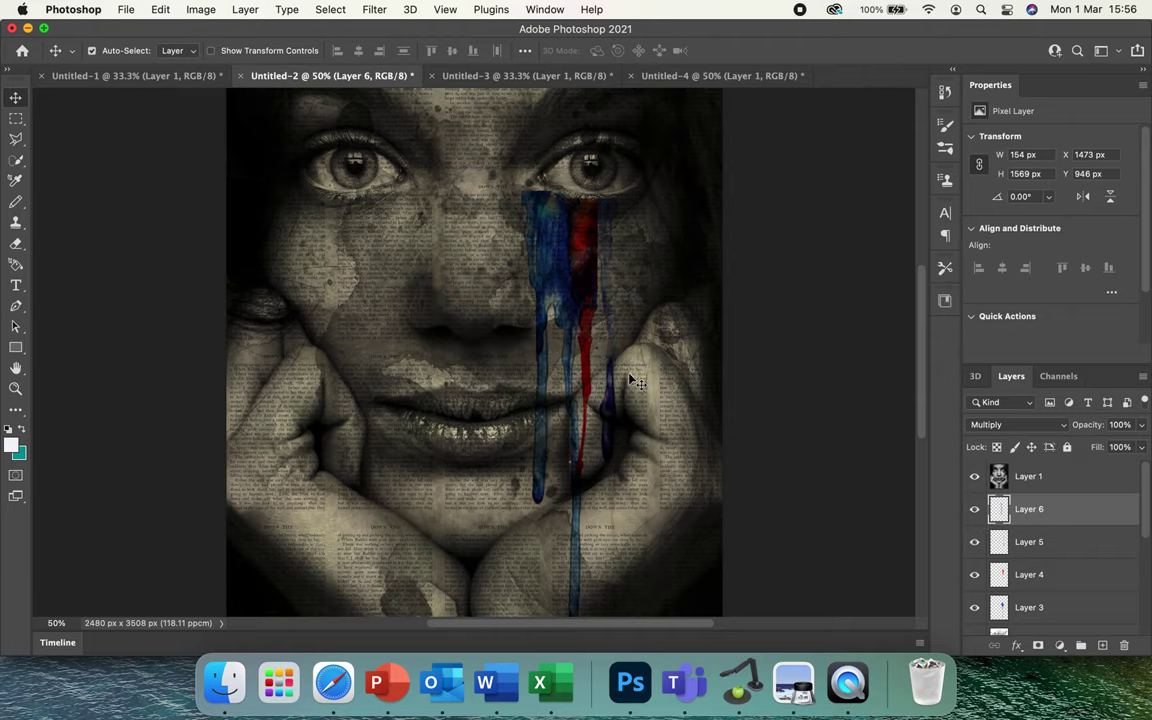
pyautogui.scroll(-3, 630, 378)
pyautogui.hscroll(-1, 630, 378)
pyautogui.press('super+minus')
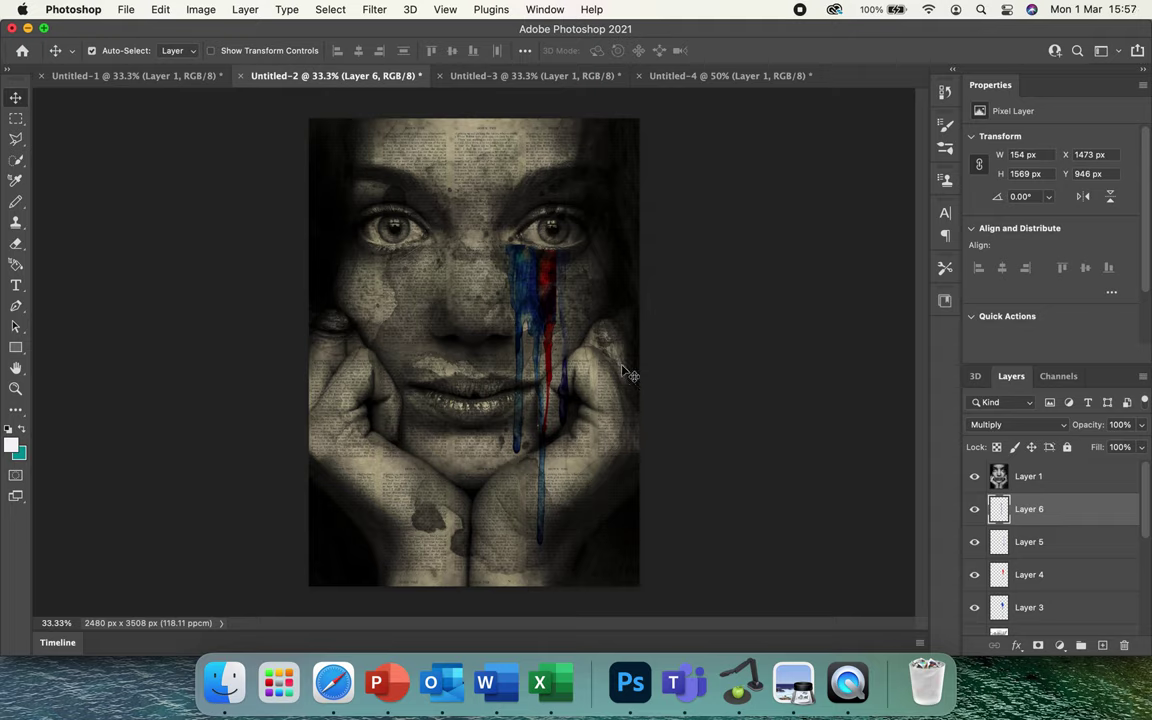
# Step: Bring the thin blue drip layer above the portrait layer and move the drip under the eye's outer half, to about X 1809, Y 1052 px
pyautogui.click(472, 228)
pyautogui.moveTo(524, 252); pyautogui.dragTo(530, 260)
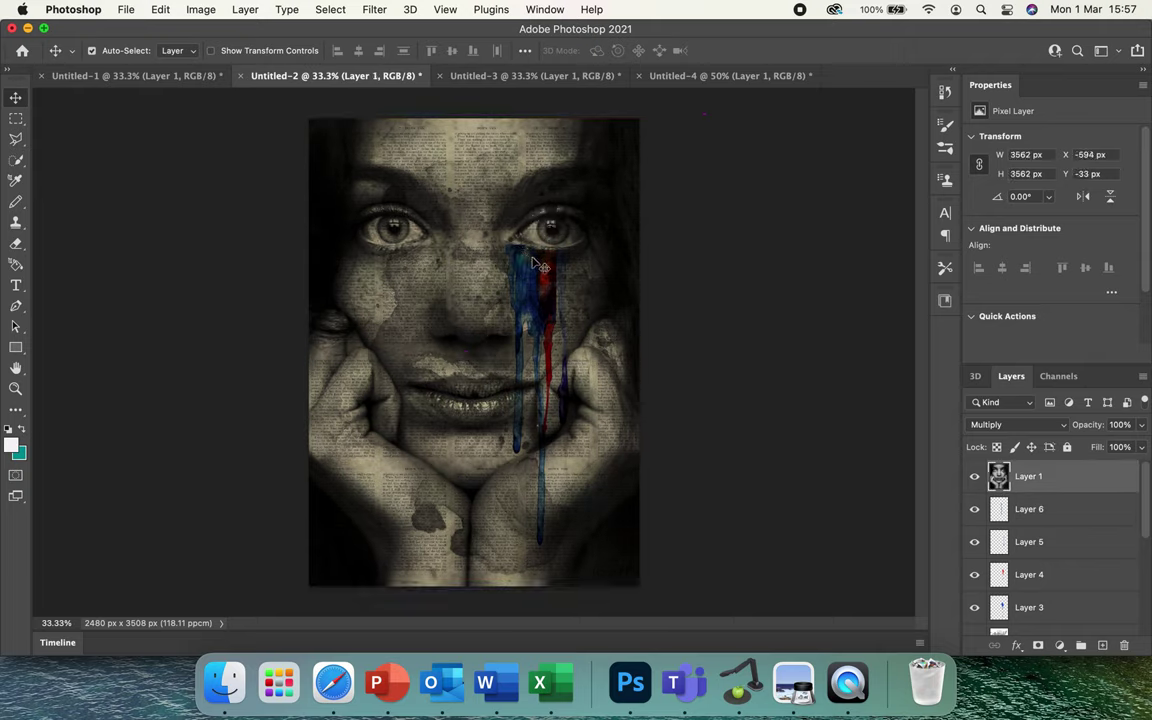
pyautogui.click(1073, 510)
pyautogui.moveTo(1073, 511); pyautogui.dragTo(1074, 467)
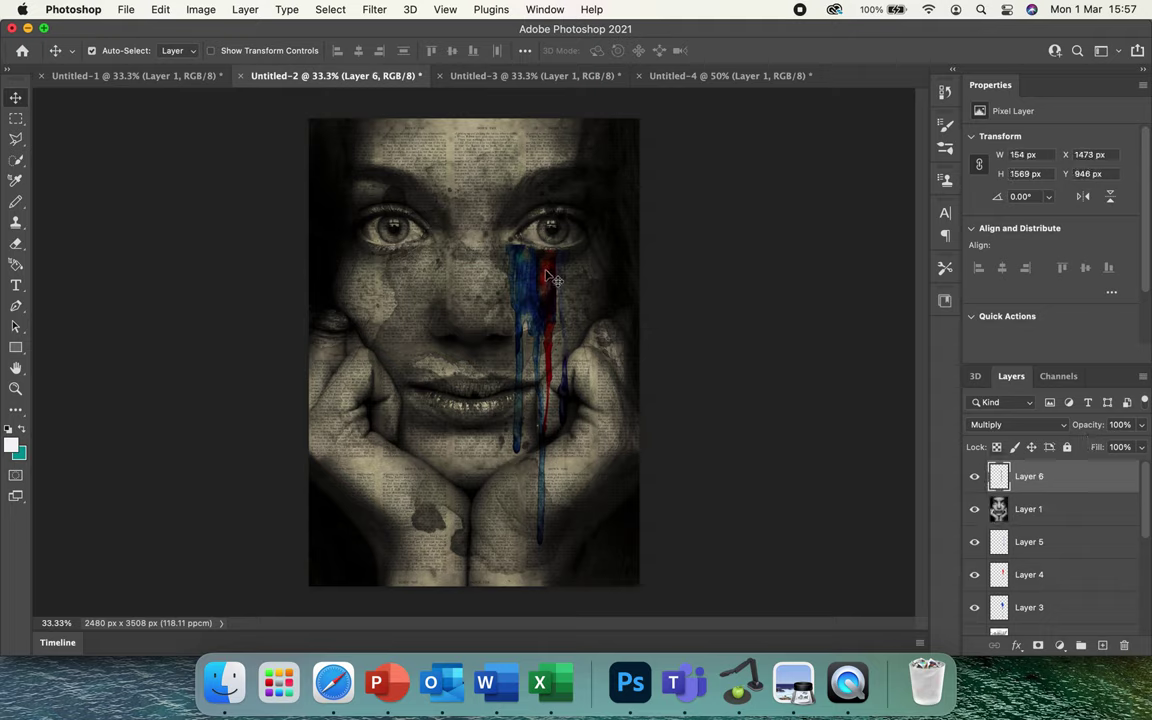
pyautogui.moveTo(516, 250); pyautogui.dragTo(520, 255)
pyautogui.moveTo(519, 260); pyautogui.dragTo(566, 222)
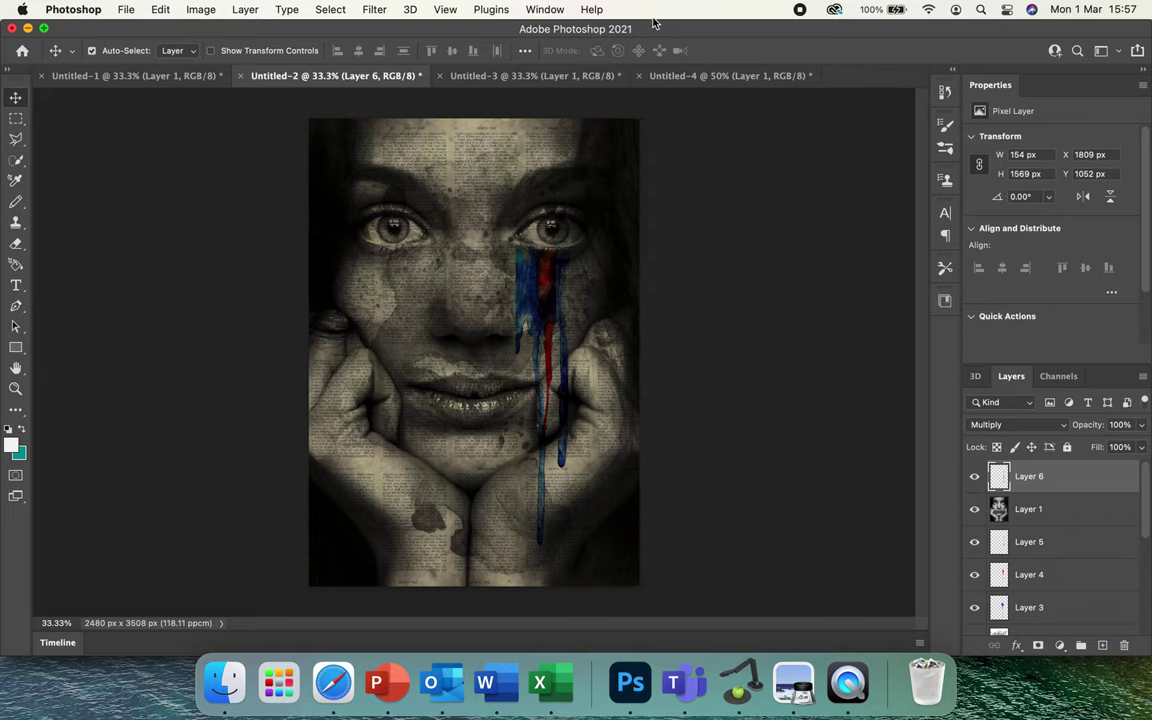
# Step: Copy a rectangular area about 96 × 353 px around the short orange drip in Untitled-4 and paste it into Untitled-2
pyautogui.click(667, 80)
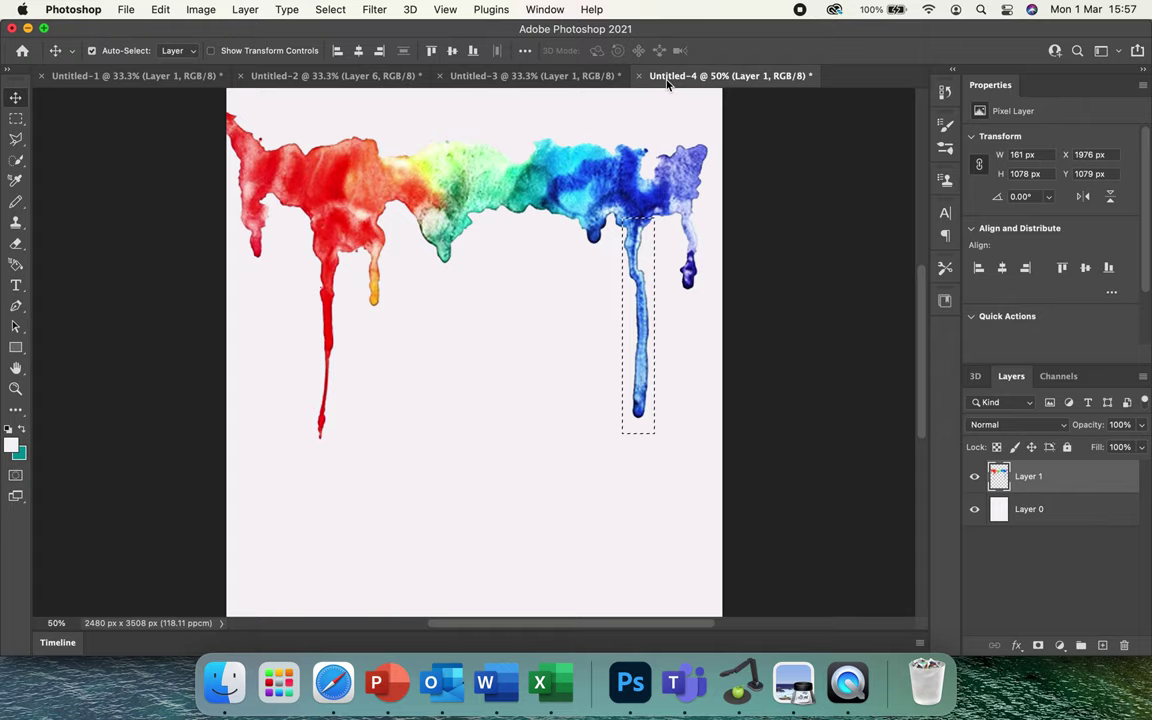
pyautogui.click(16, 118)
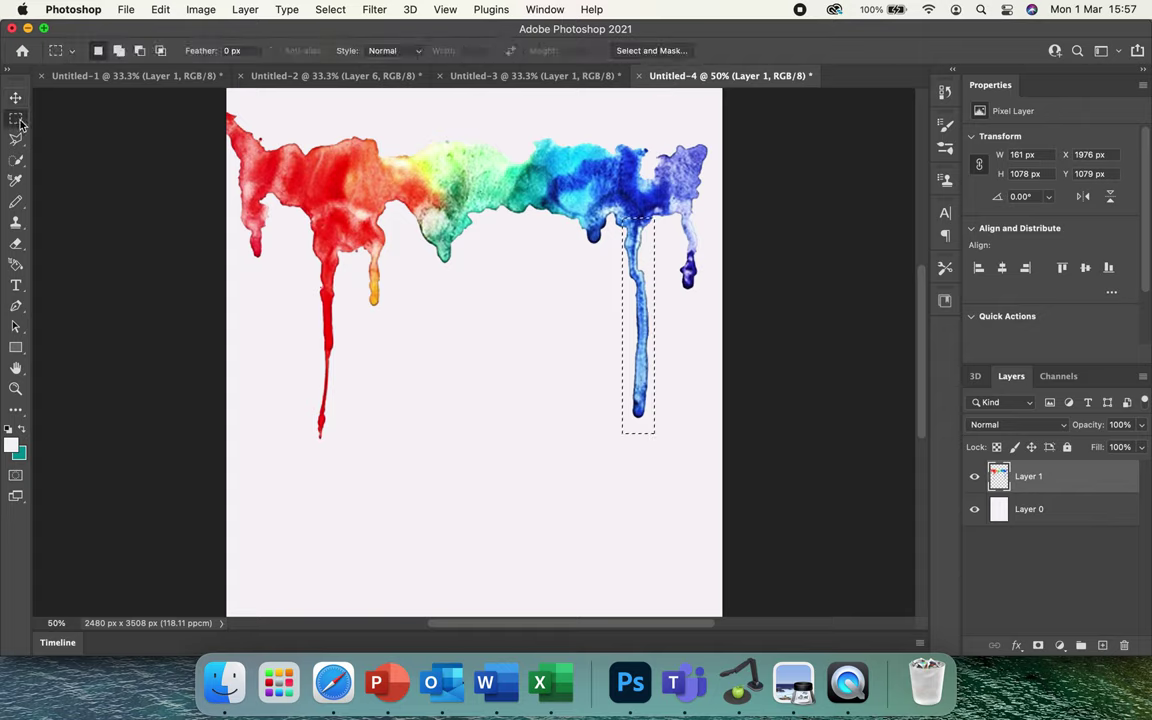
pyautogui.click(643, 255)
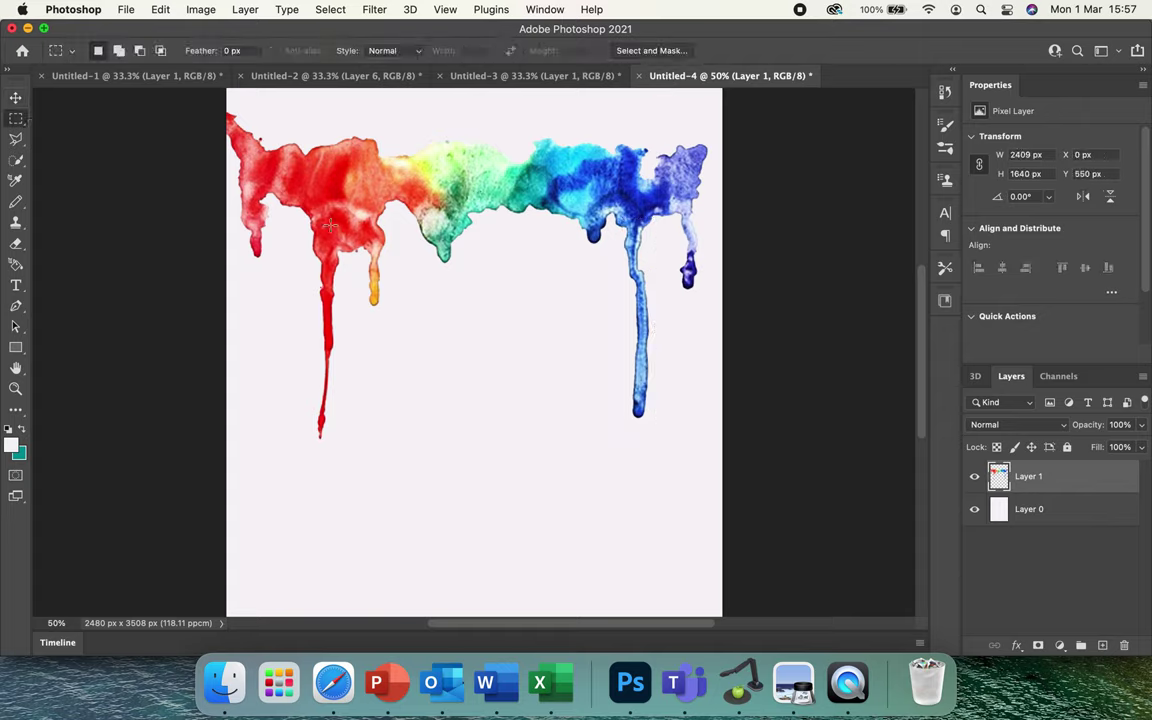
pyautogui.moveTo(367, 250); pyautogui.dragTo(386, 321)
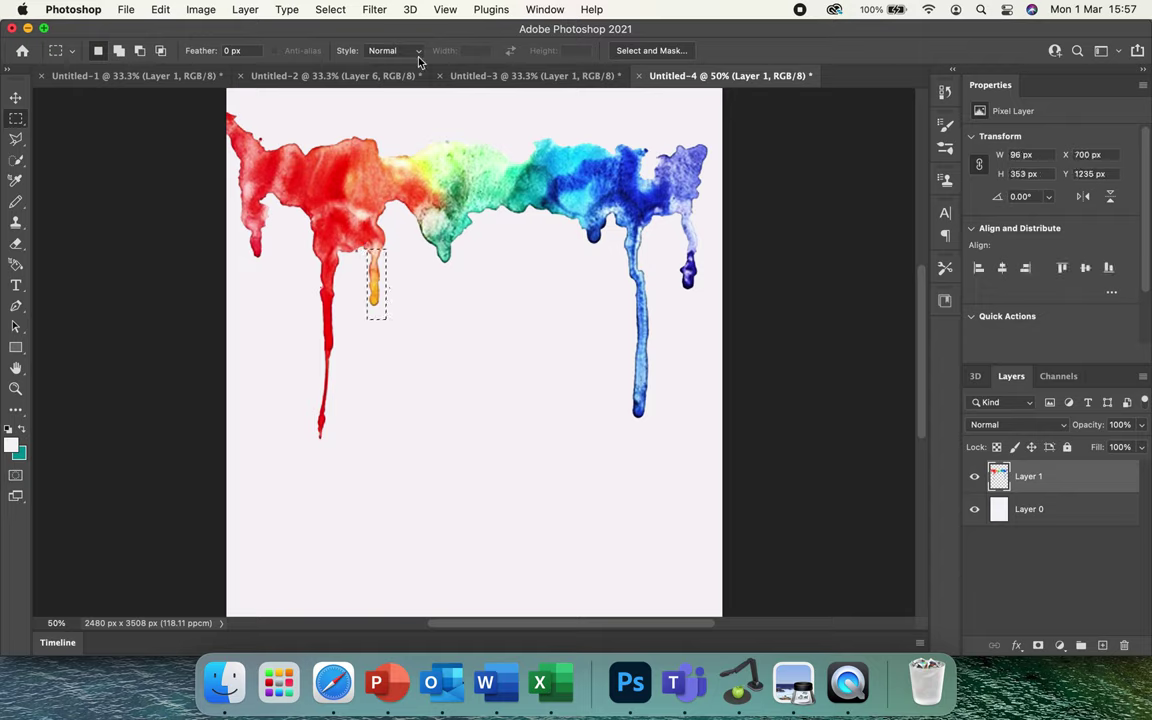
pyautogui.click(349, 77)
pyautogui.press('super+v')
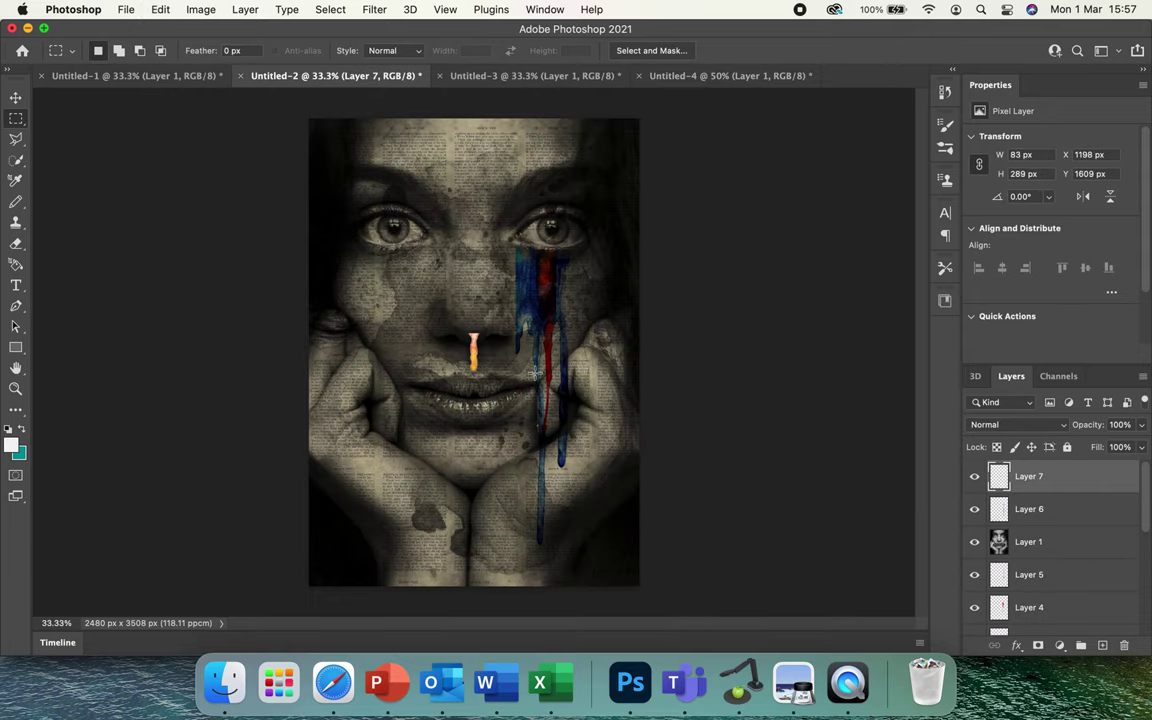
# Step: Move the orange drip under the eye's inner corner and stretch it vertically to about 1091 px high
pyautogui.click(16, 98)
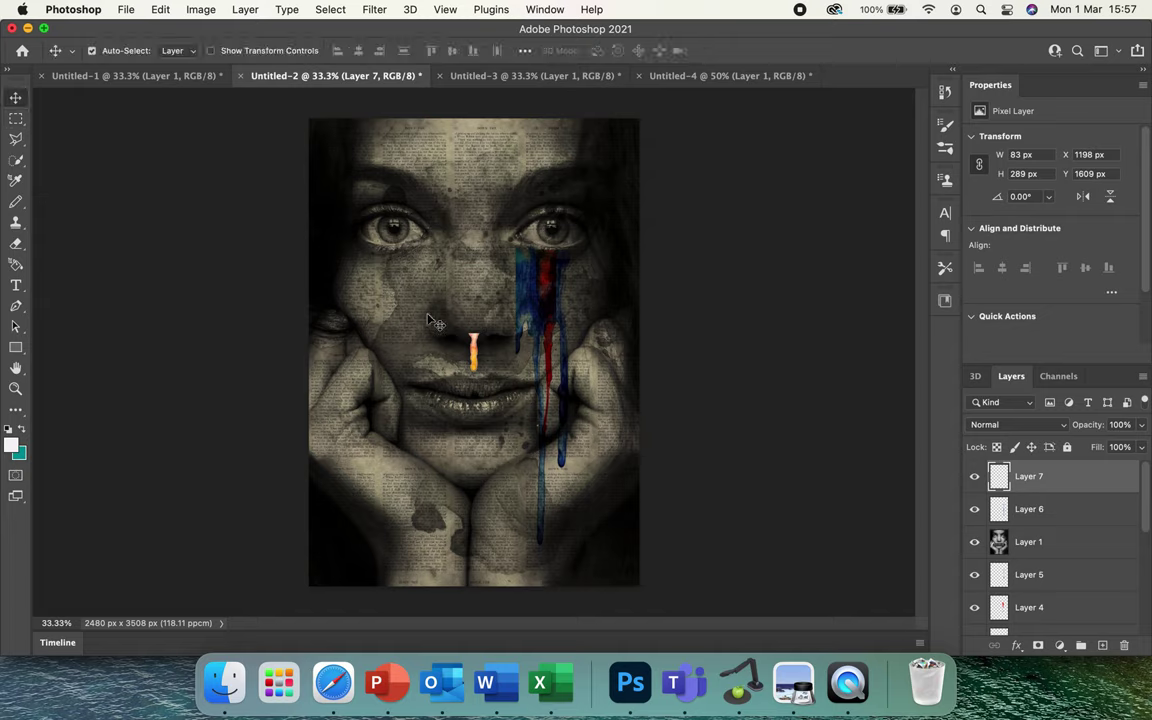
pyautogui.moveTo(475, 342); pyautogui.dragTo(521, 396)
pyautogui.press('super+t')
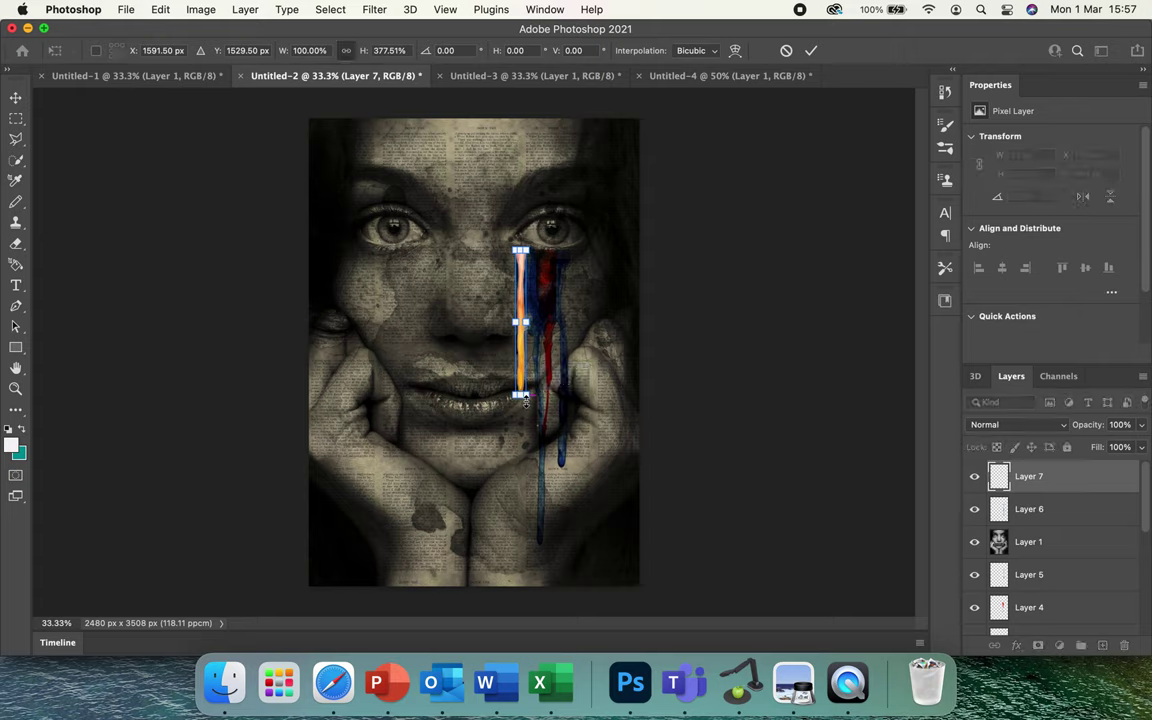
pyautogui.press('Return')
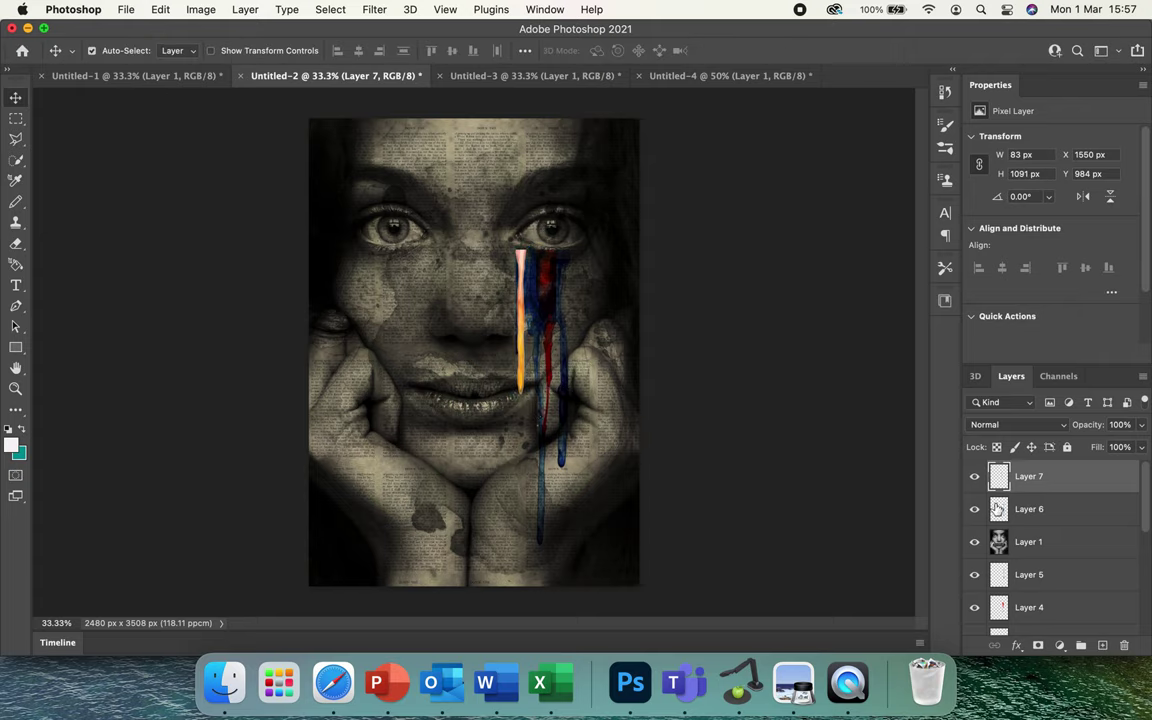
# Step: Set the orange drip layer's blend mode to Multiply
pyautogui.click(1066, 425)
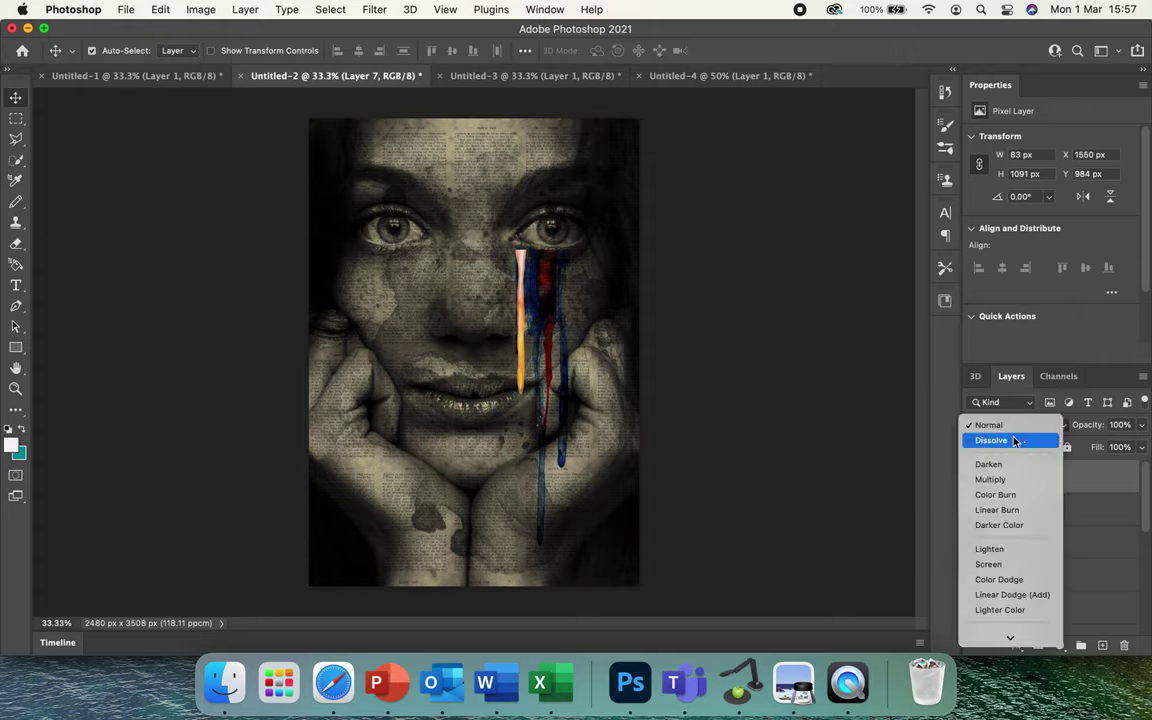
pyautogui.click(1015, 441)
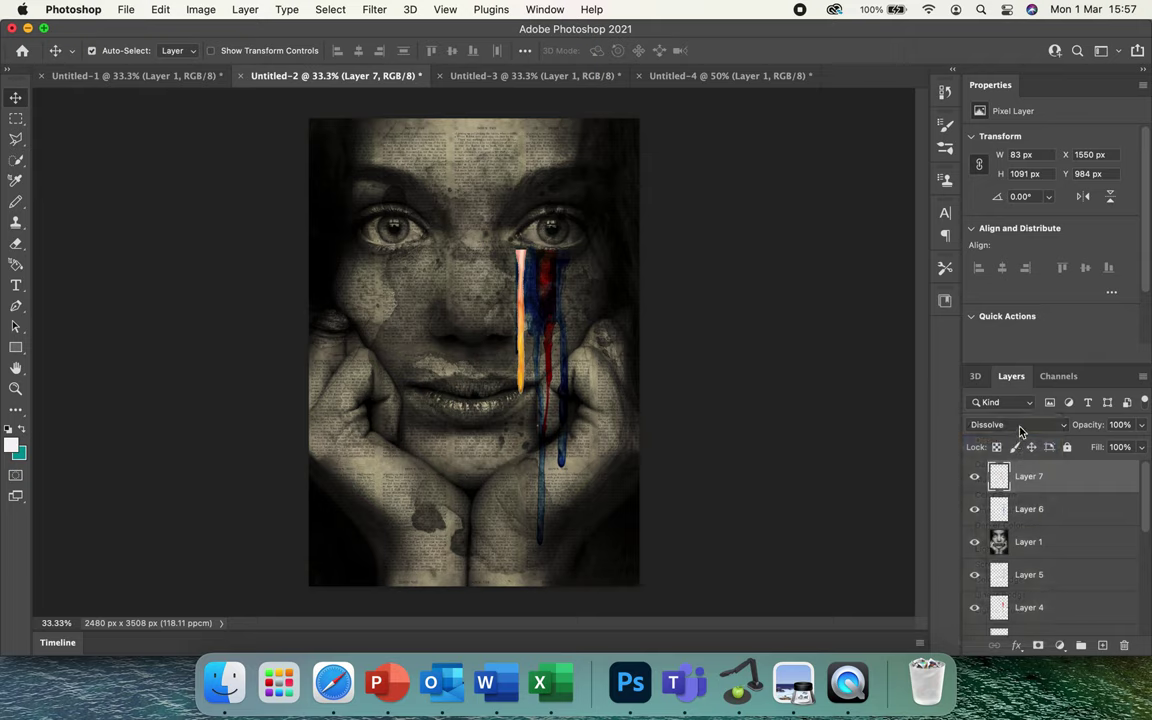
pyautogui.click(1020, 425)
pyautogui.click(1007, 466)
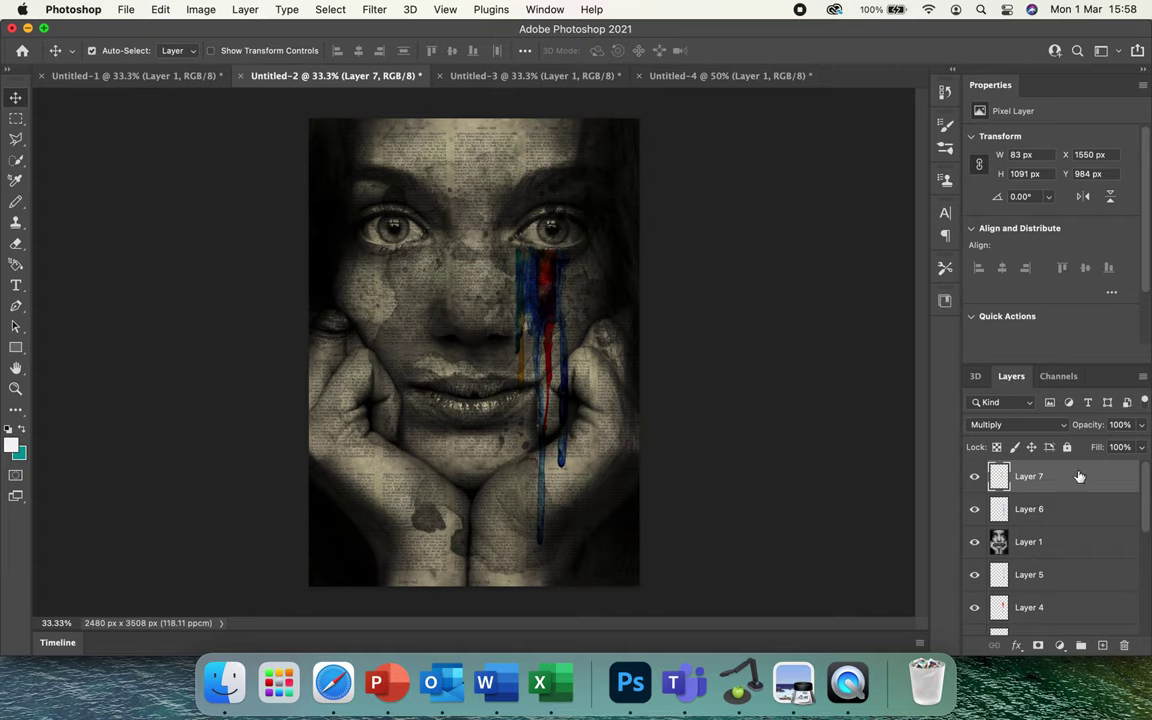
# Step: Move the orange and thin blue drip layers below the portrait layer, with the thin blue drip directly above the orange one
pyautogui.moveTo(1078, 480); pyautogui.dragTo(1076, 552)
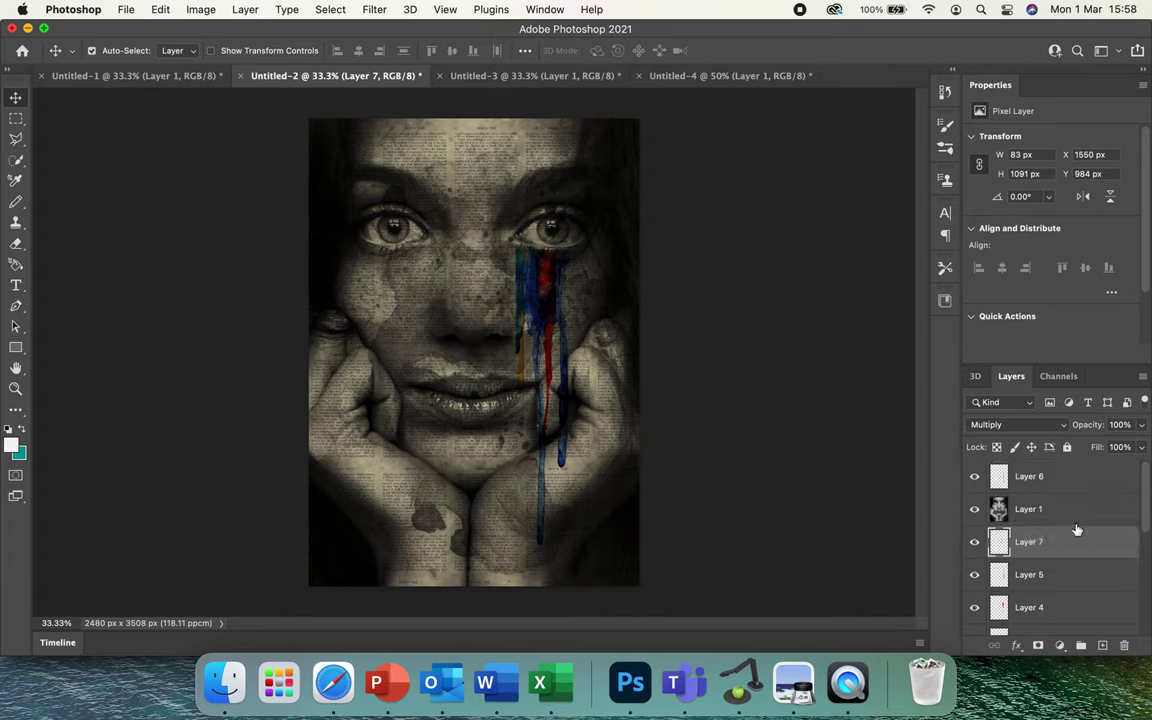
pyautogui.moveTo(1081, 481); pyautogui.dragTo(1076, 560)
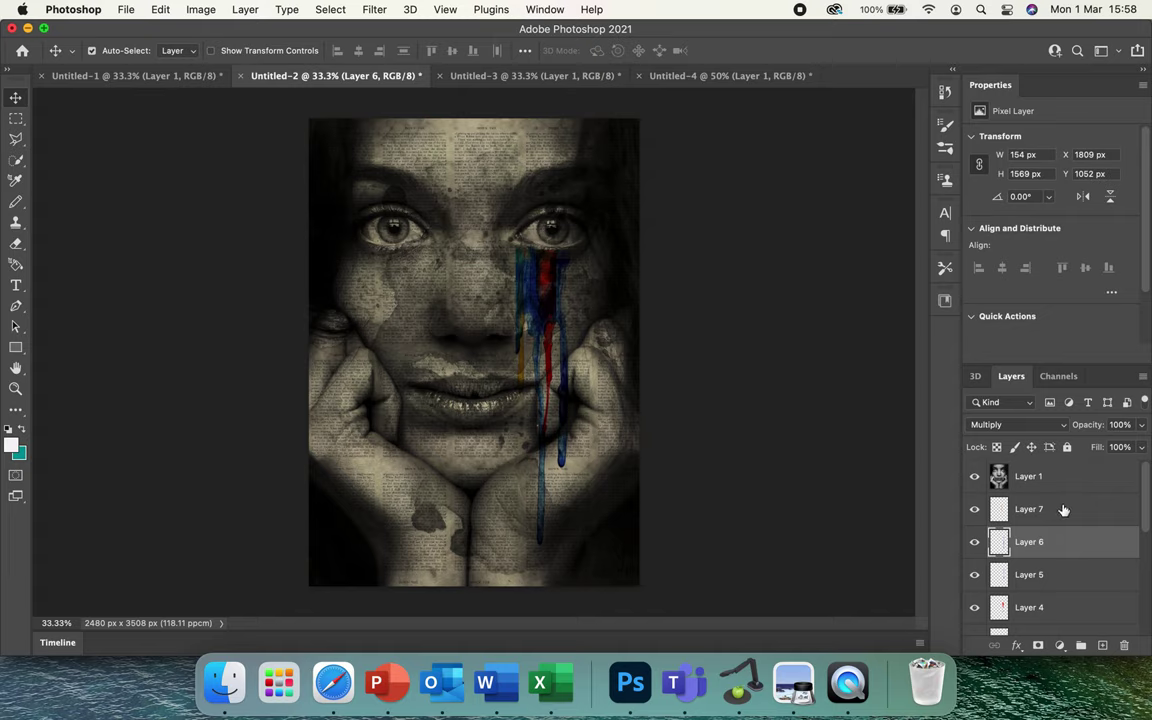
pyautogui.moveTo(1078, 513); pyautogui.dragTo(1077, 553)
# Step: Copy a rectangular area about 175 × 943 px around the long blue drip in Untitled-4 and paste it into Untitled-2
pyautogui.click(645, 75)
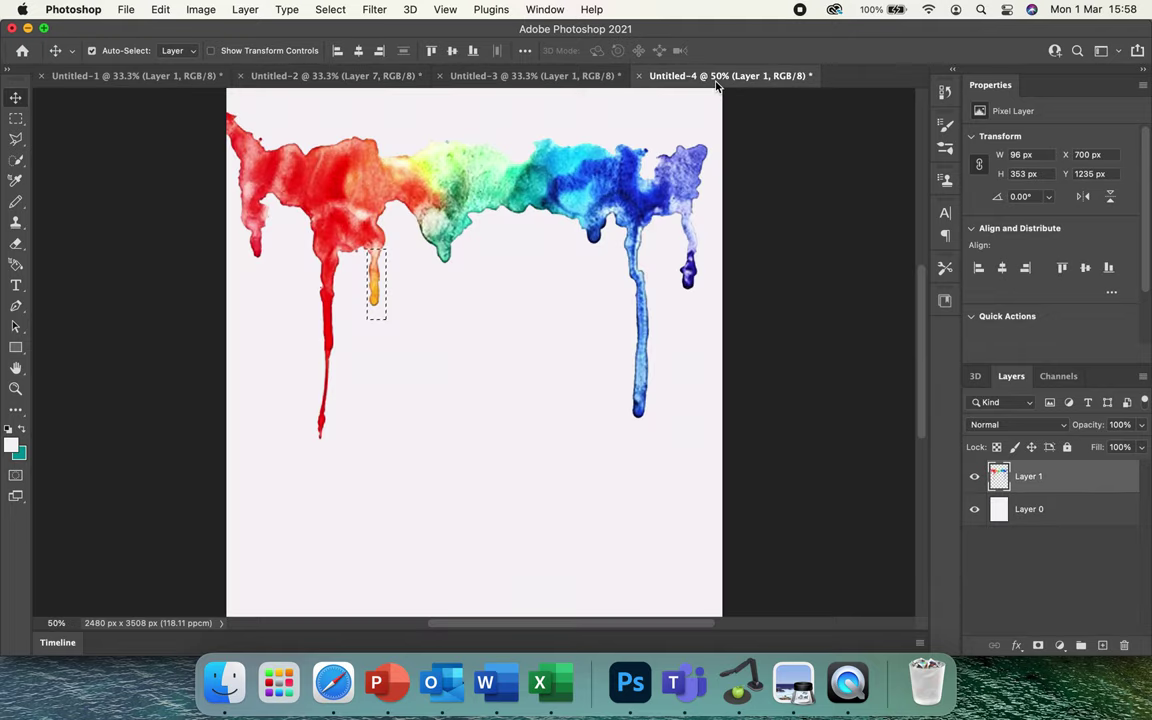
pyautogui.click(15, 118)
pyautogui.click(382, 282)
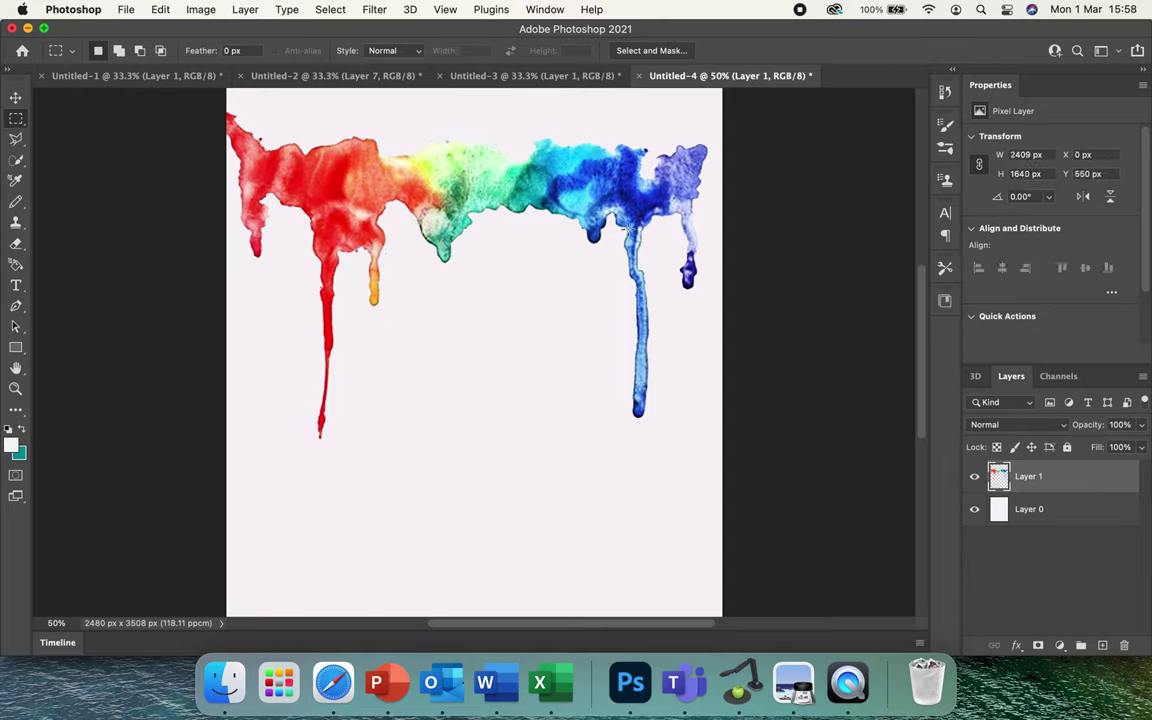
pyautogui.moveTo(628, 229); pyautogui.dragTo(667, 341)
pyautogui.click(650, 288)
pyautogui.moveTo(621, 230); pyautogui.dragTo(657, 421)
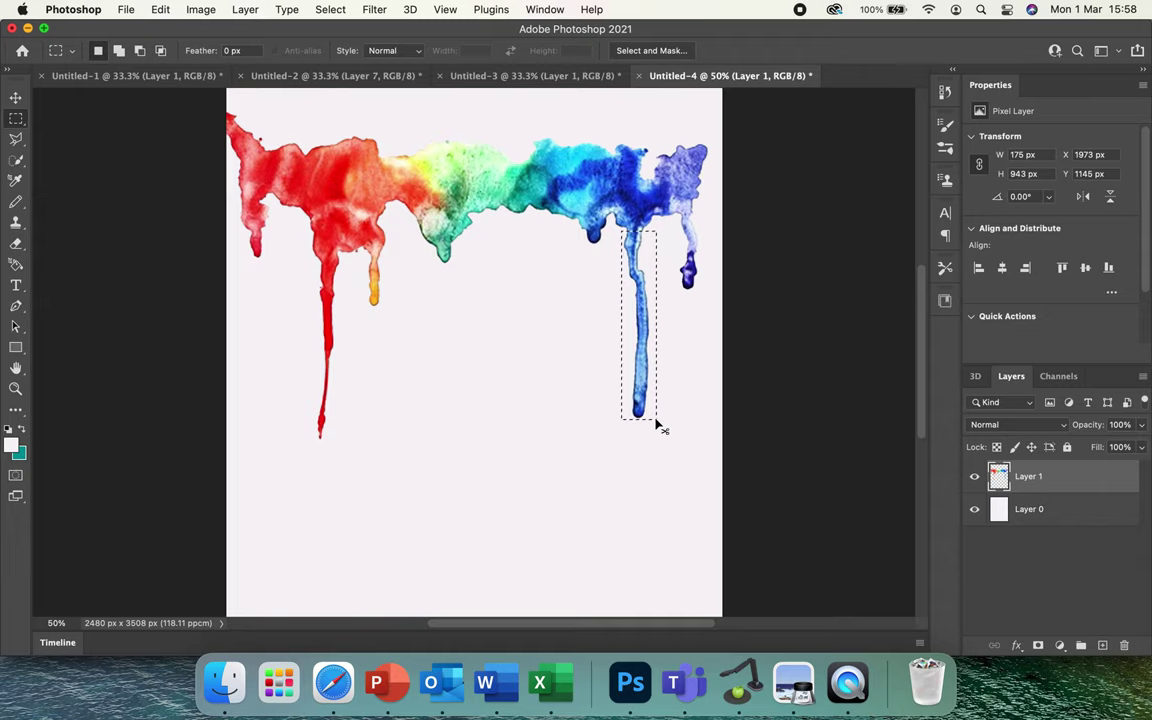
pyautogui.click(345, 78)
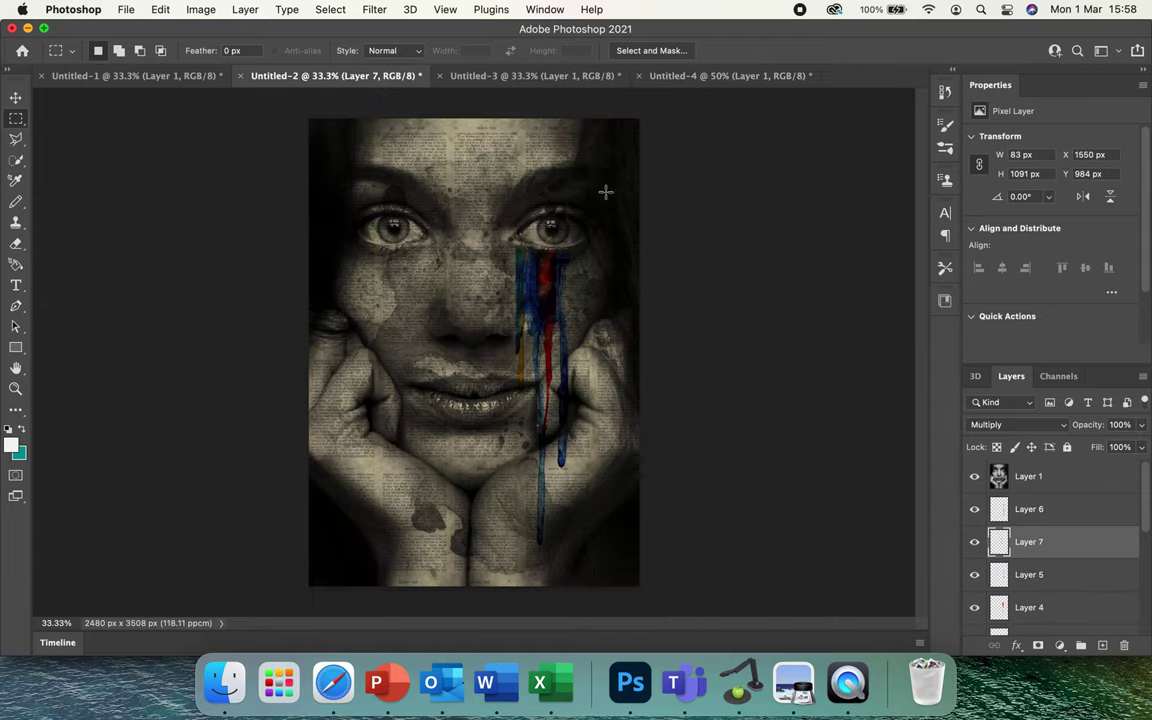
pyautogui.press('super+v')
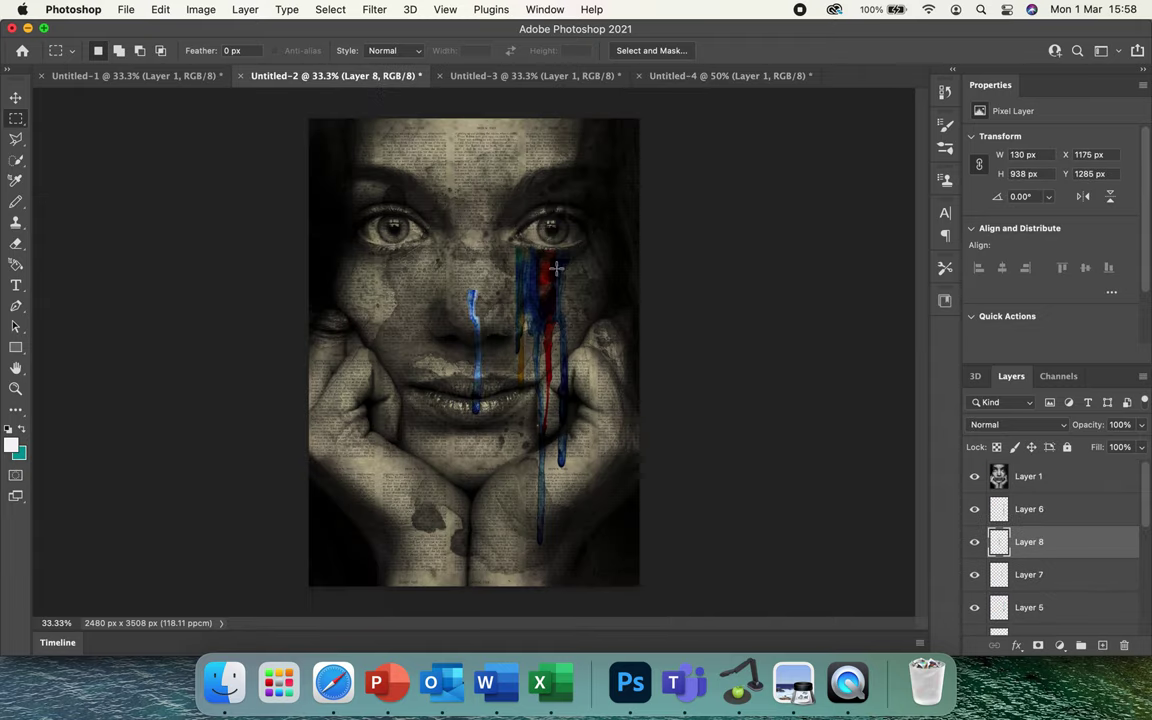
# Step: Bring the newly pasted blue drip layer above the portrait layer and move the drip under the eye's outer corner
pyautogui.click(16, 96)
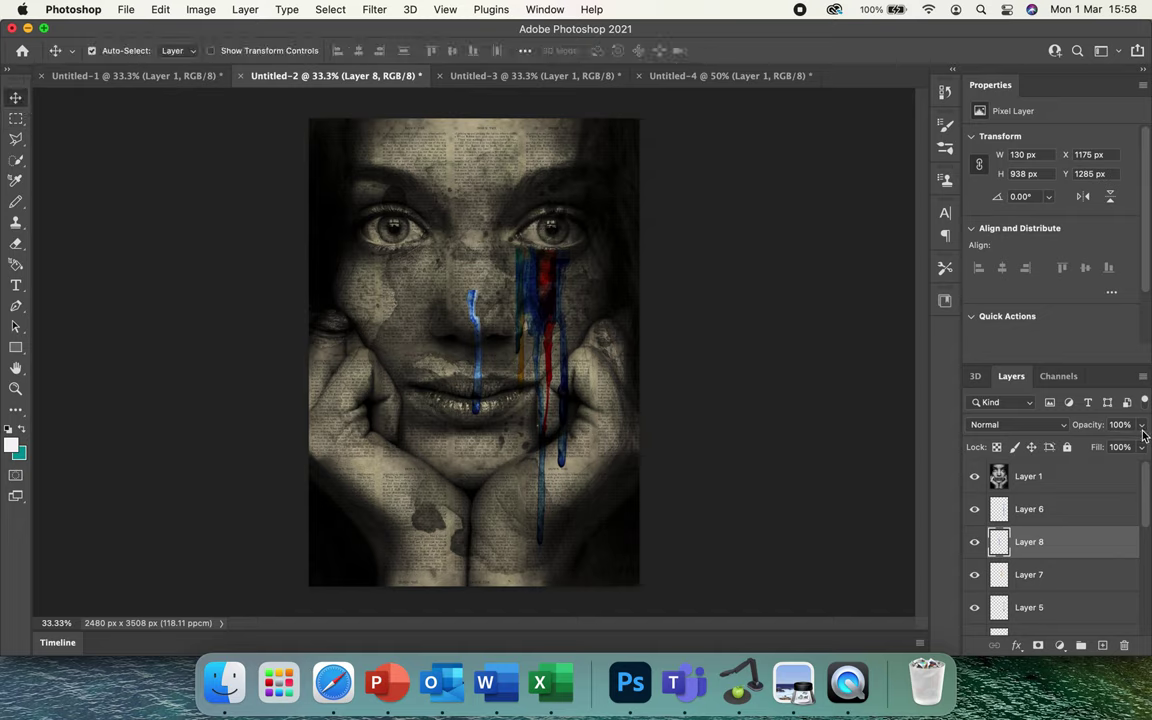
pyautogui.moveTo(1057, 477); pyautogui.dragTo(1068, 476)
pyautogui.moveTo(474, 298)
pyautogui.mouseDown()
pyautogui.moveTo(518, 262)
pyautogui.moveTo(586, 252)
pyautogui.mouseUp()
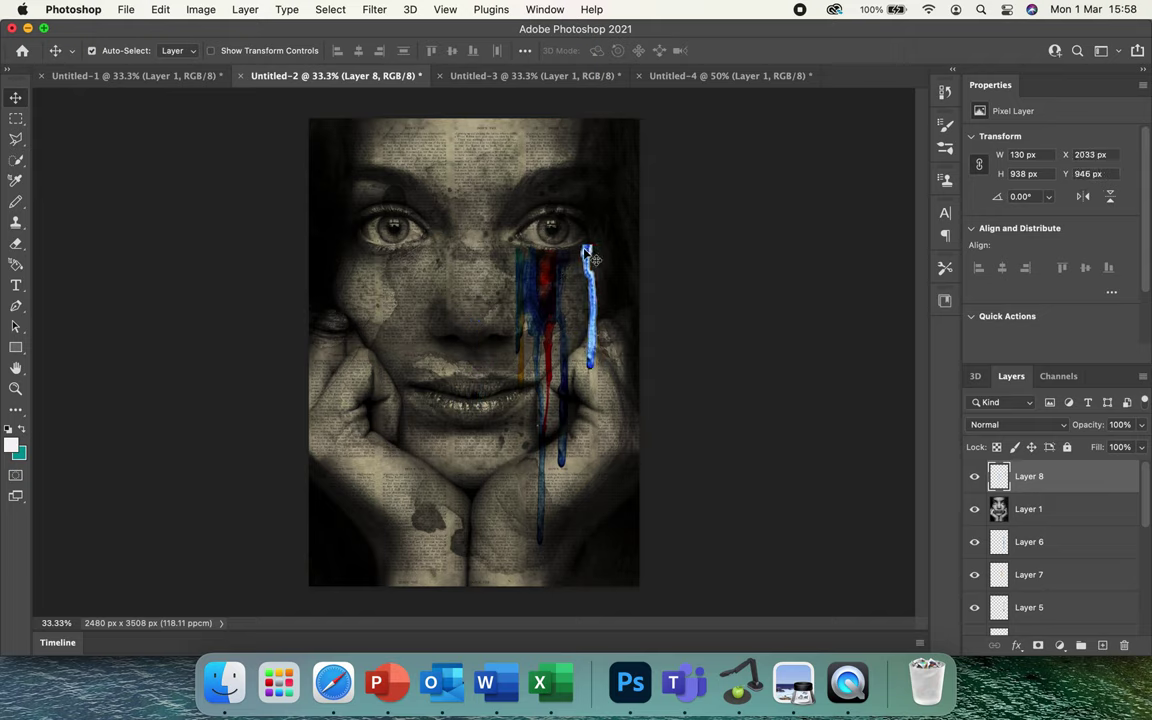
# Step: Stretch the new blue drip down over the hand and widen it to about 200 × 2458 px
pyautogui.press('super+t')
pyautogui.moveTo(588, 369); pyautogui.dragTo(592, 566)
pyautogui.moveTo(579, 408)
pyautogui.mouseDown()
pyautogui.moveTo(564, 406)
pyautogui.moveTo(577, 407)
pyautogui.mouseUp()
pyautogui.press('Return')
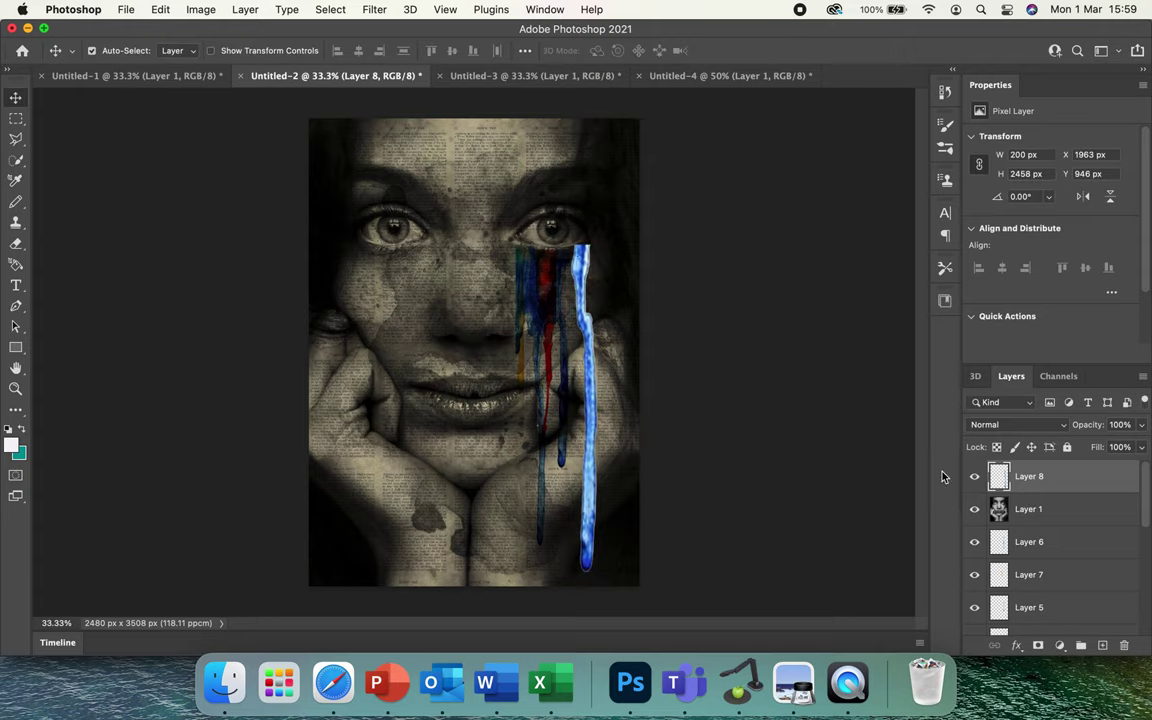
# Step: Set the long blue drip layer's blend mode to Multiply and place the layer directly below the portrait layer
pyautogui.click(1058, 425)
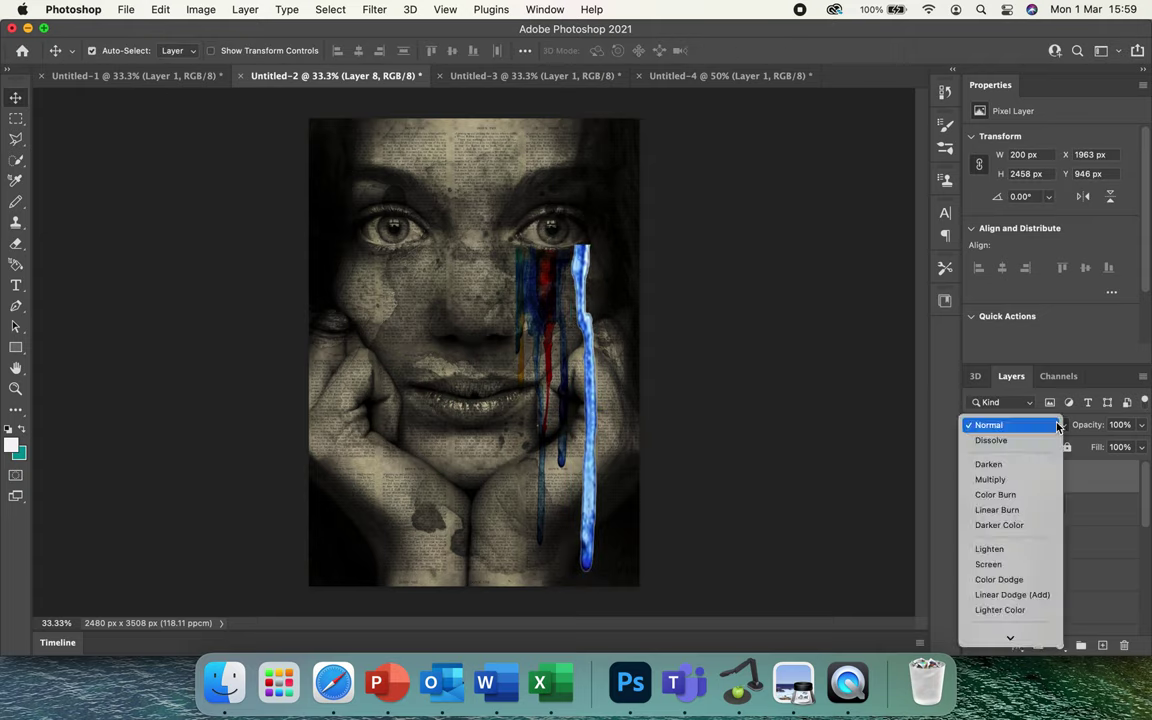
pyautogui.click(1021, 480)
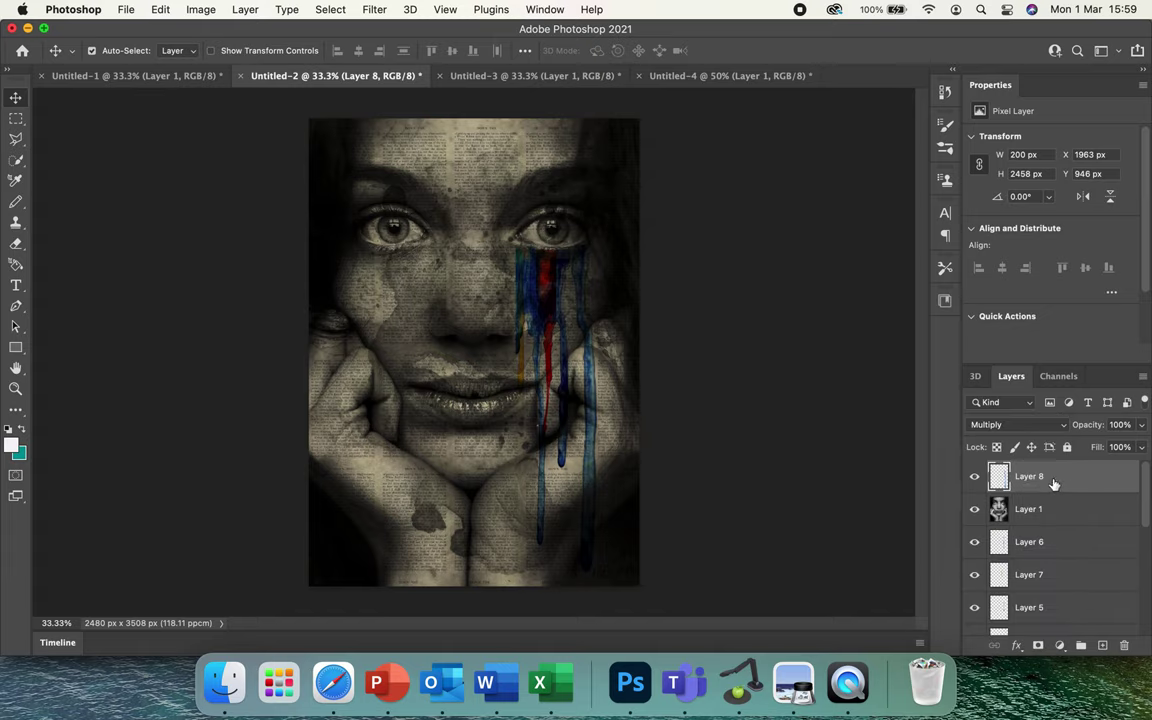
pyautogui.moveTo(1052, 481); pyautogui.dragTo(1051, 531)
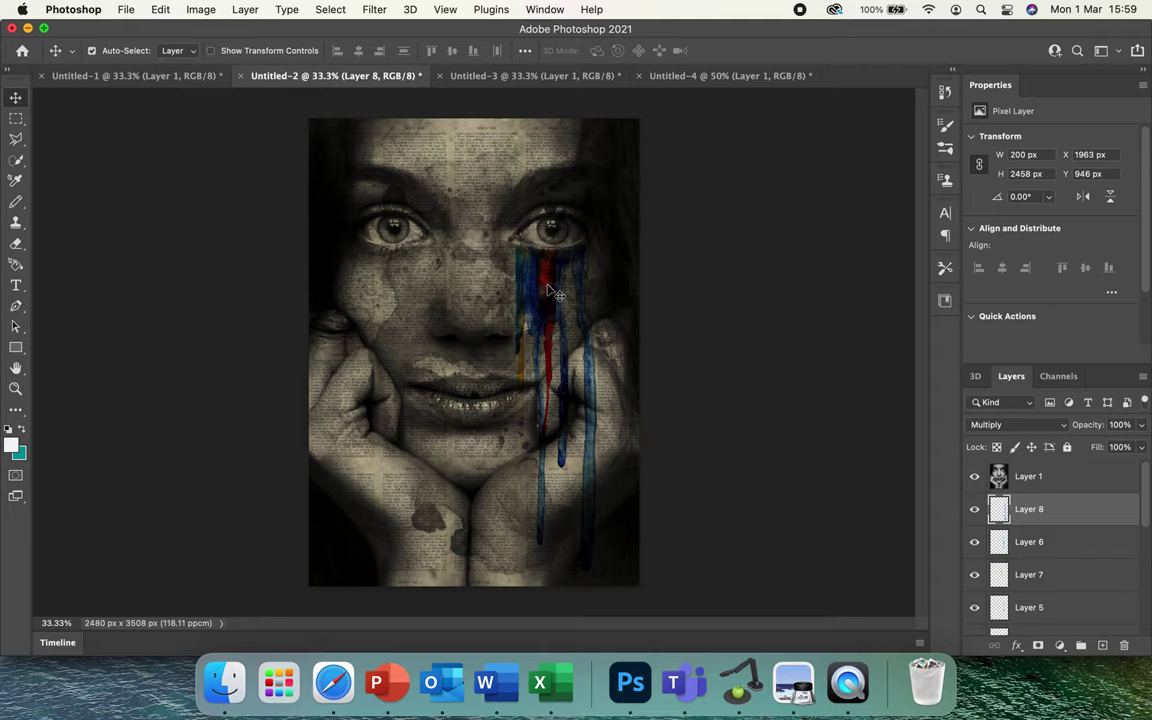
# Step: Narrow the long blue drip under the eye's outer corner to about 131 px wide
pyautogui.press('super+t')
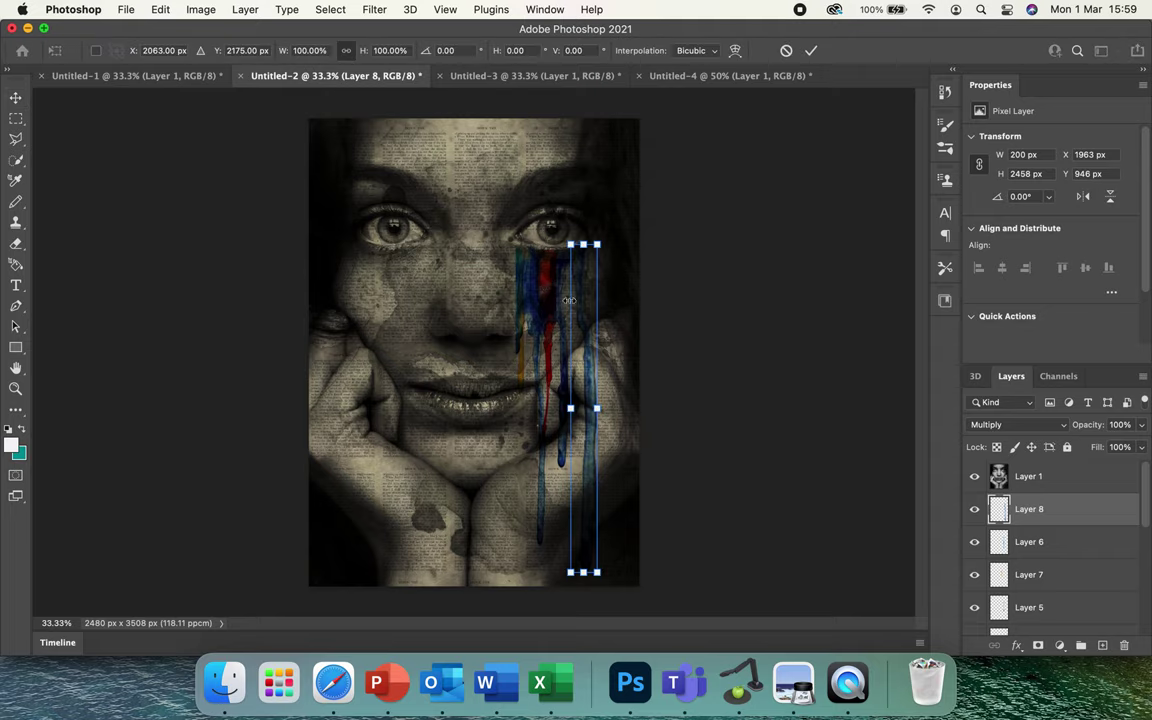
pyautogui.moveTo(570, 411); pyautogui.dragTo(580, 412)
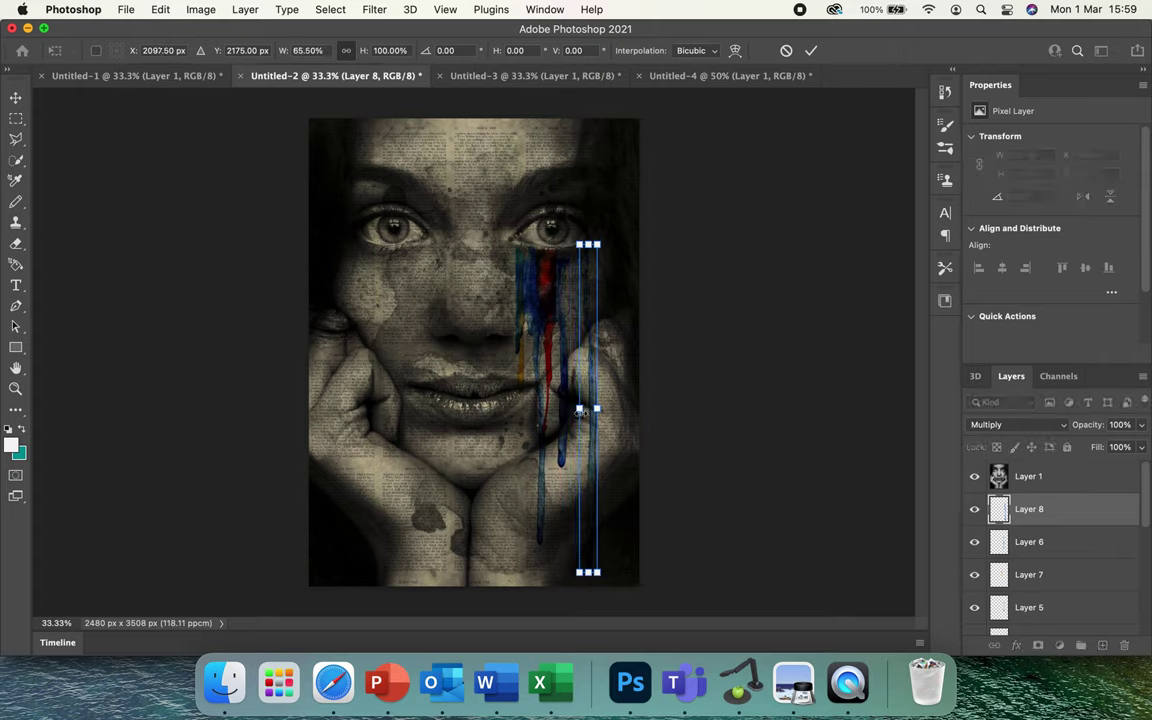
pyautogui.press('Return')
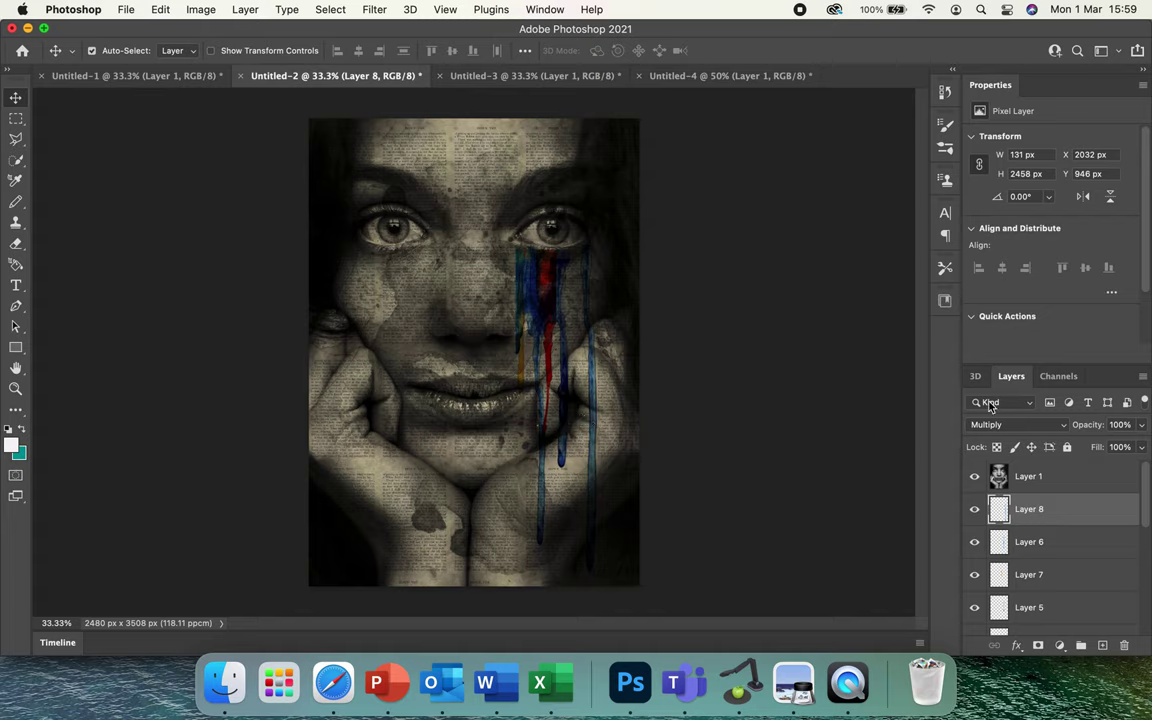
# Step: Duplicate the red drip layer and move the copy above the portrait layer, under the eye's outer corner
pyautogui.click(1090, 586)
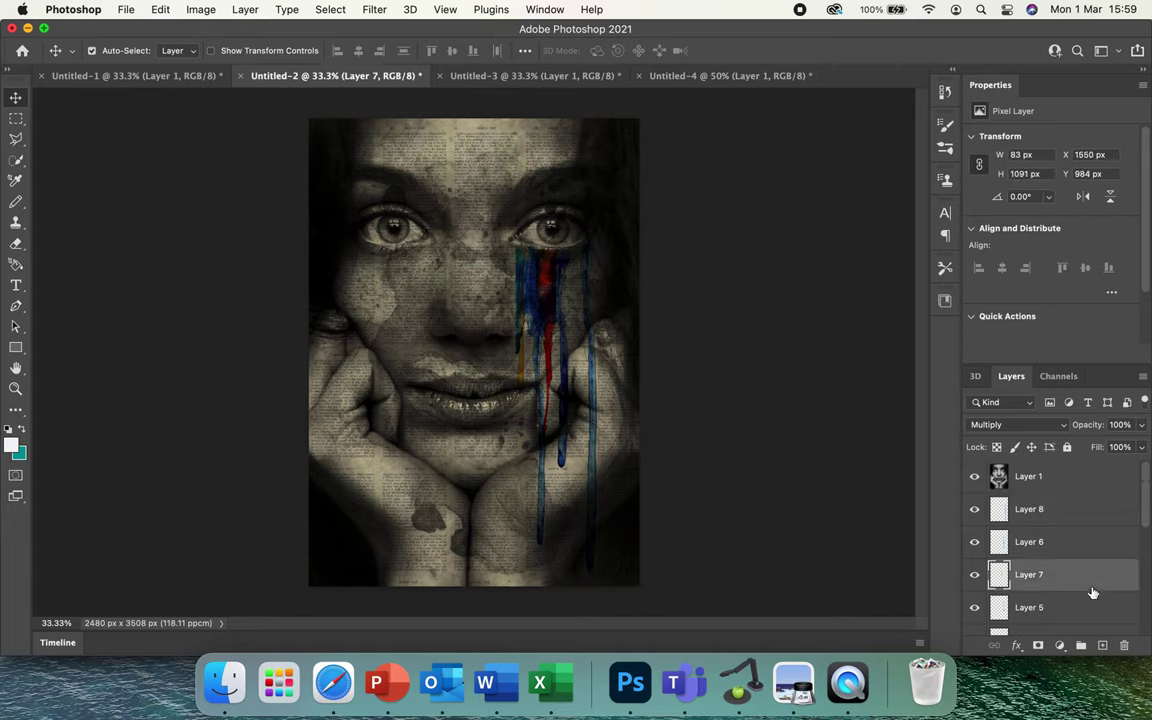
pyautogui.scroll(-3, 1092, 585)
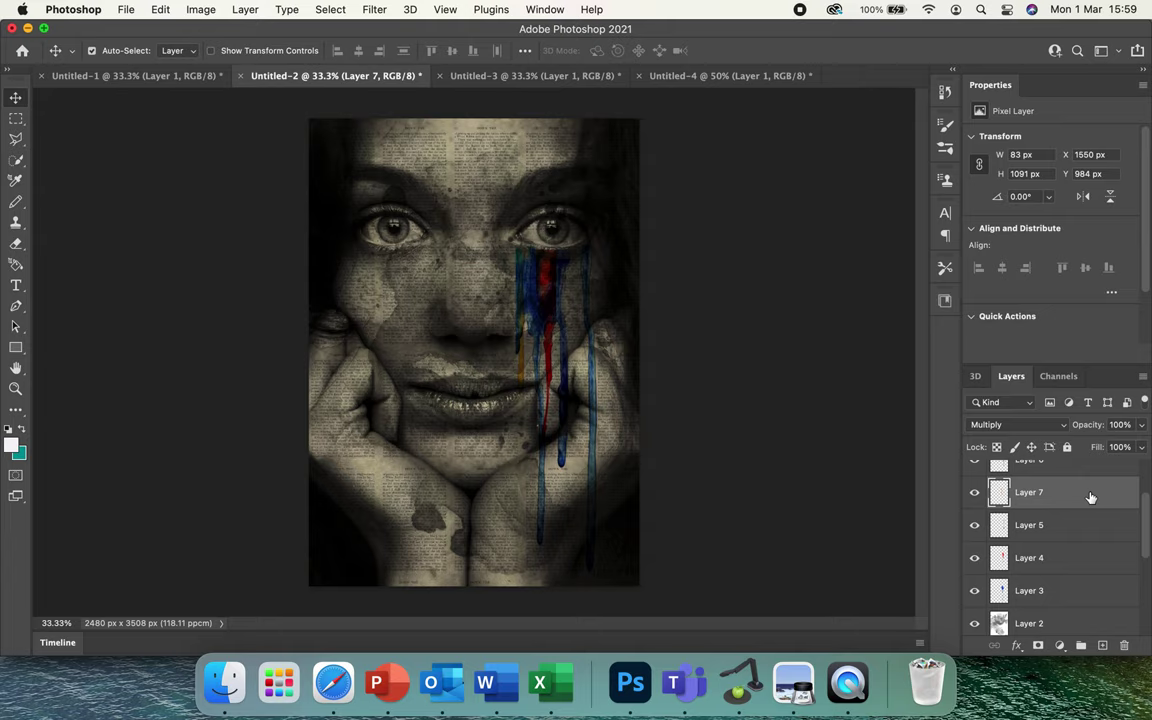
pyautogui.click(1062, 558)
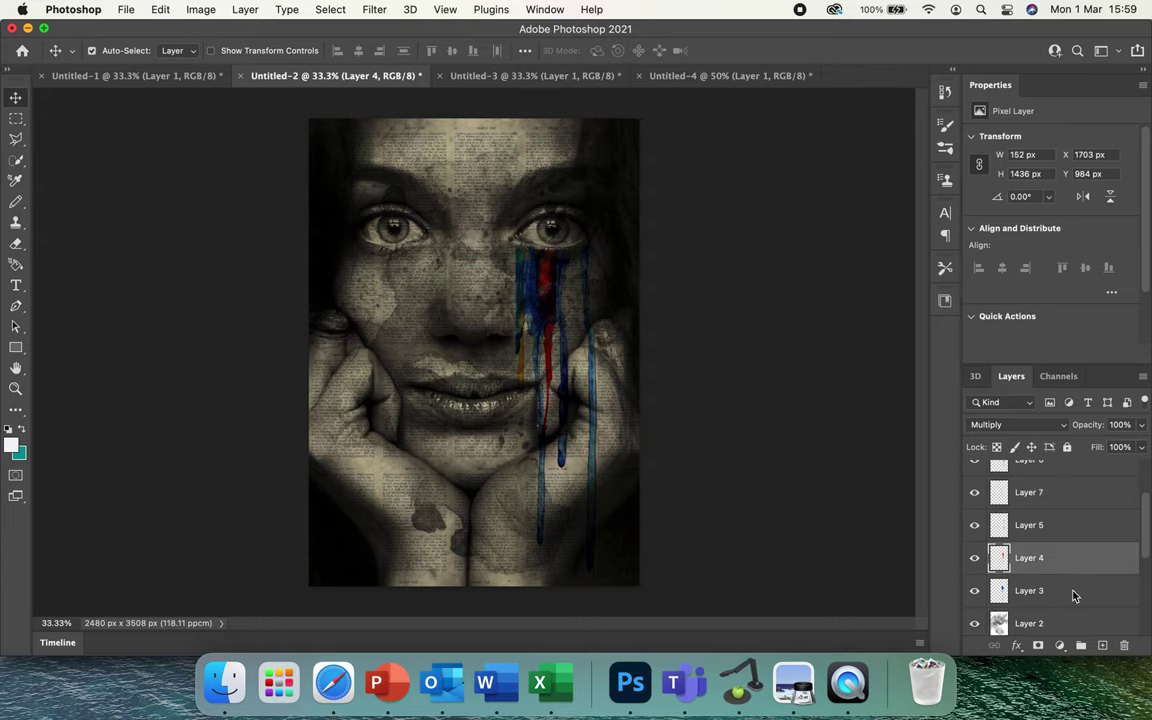
pyautogui.doubleClick(1065, 560)
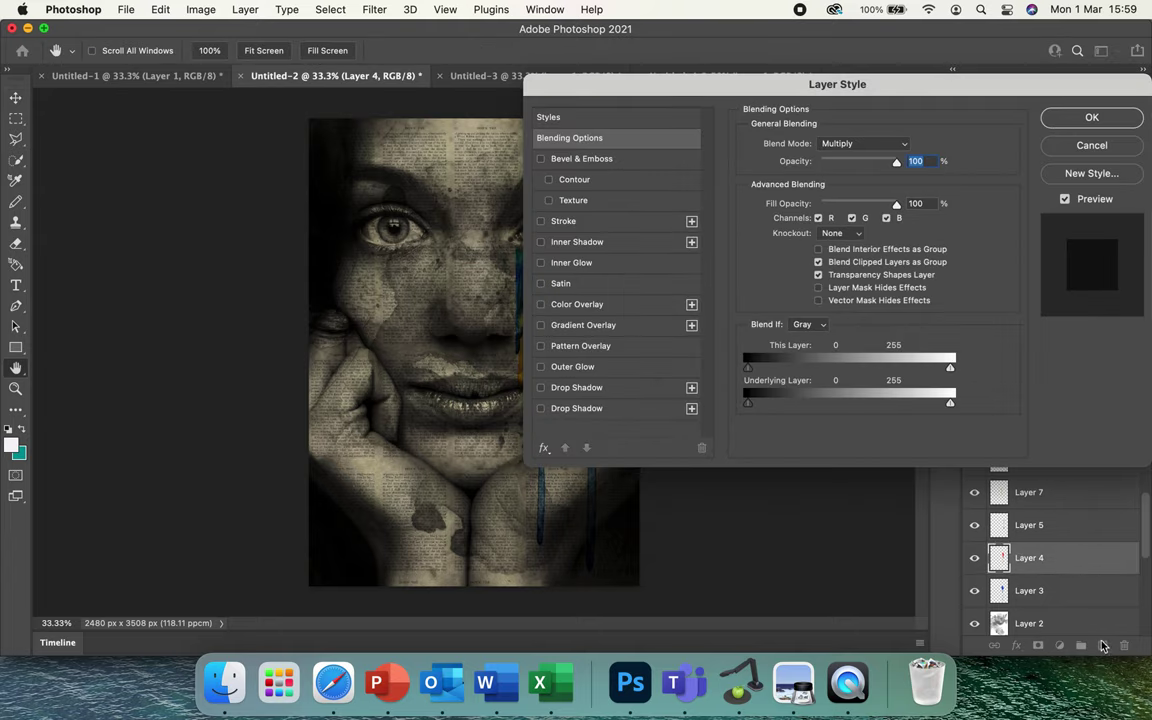
pyautogui.click(1115, 147)
pyautogui.moveTo(1065, 567); pyautogui.dragTo(1103, 648)
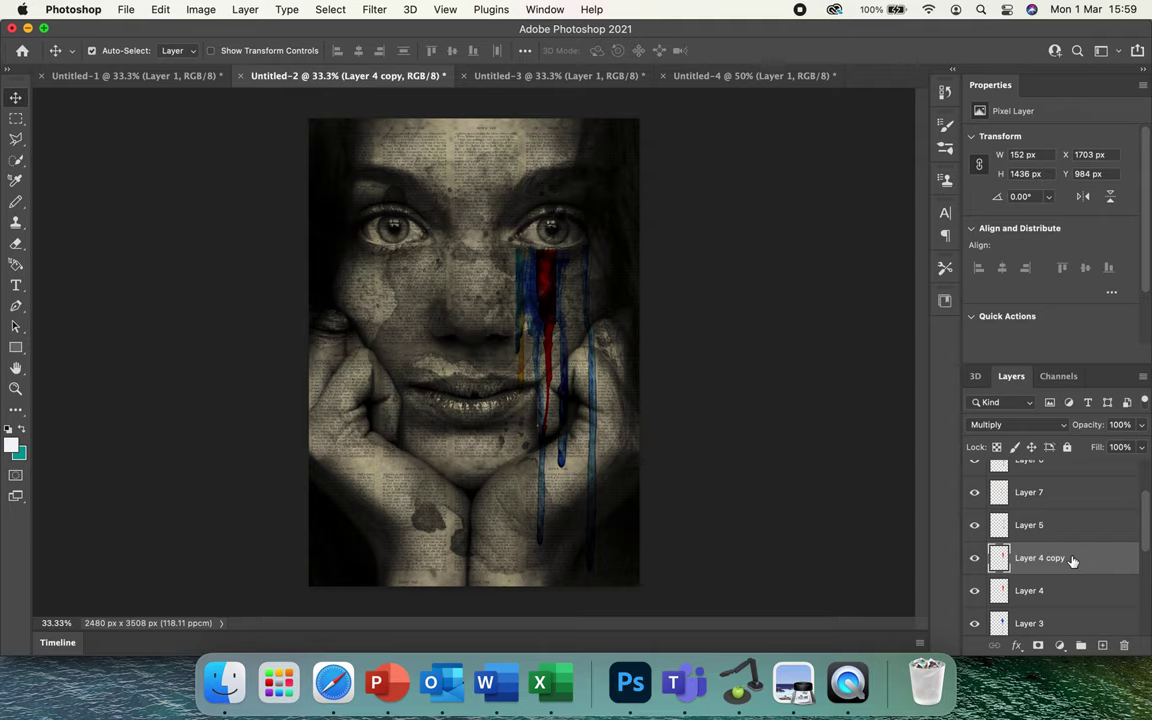
pyautogui.moveTo(1072, 560); pyautogui.dragTo(1057, 468)
pyautogui.moveTo(531, 280); pyautogui.dragTo(576, 282)
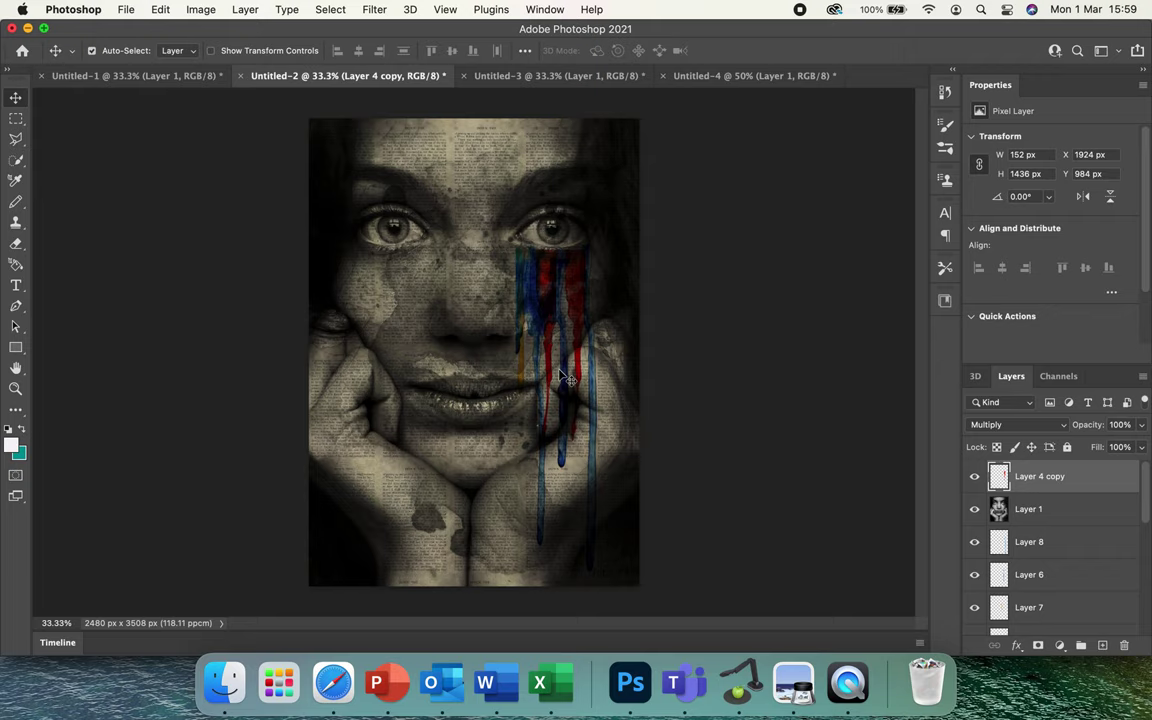
# Step: Stretch and narrow the red drip copy to about 113 × 2159 px and place its layer directly below the portrait layer
pyautogui.press('super+t')
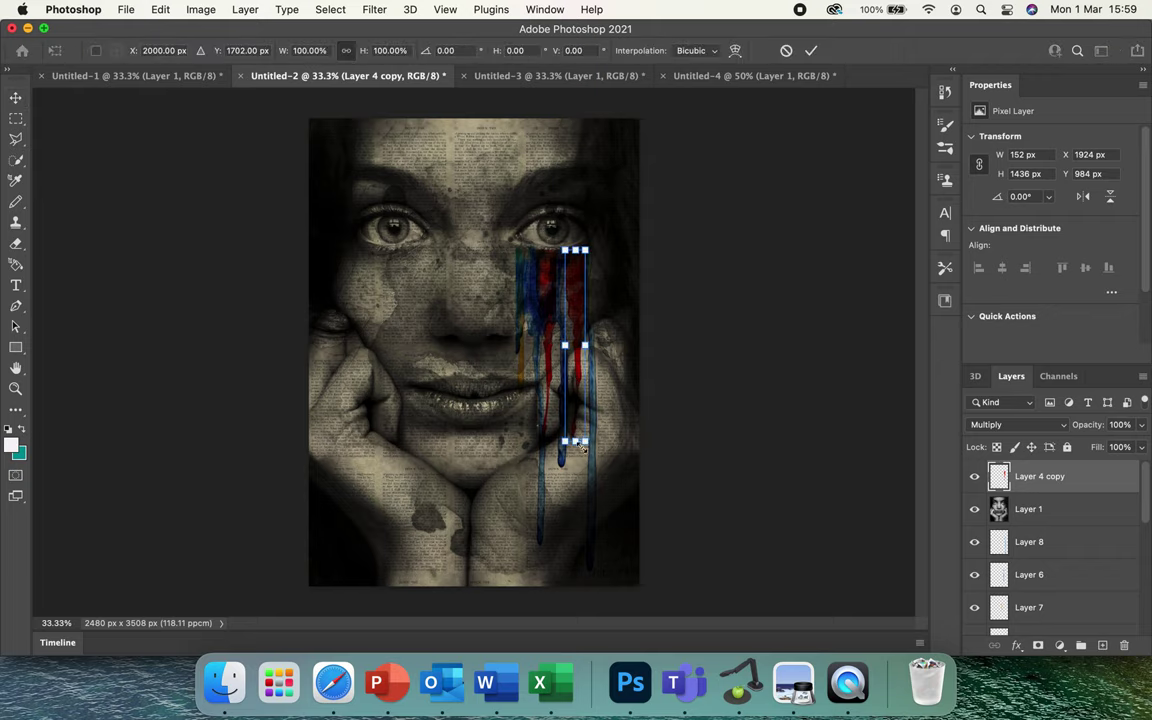
pyautogui.moveTo(578, 444); pyautogui.dragTo(576, 537)
pyautogui.moveTo(565, 393); pyautogui.dragTo(570, 393)
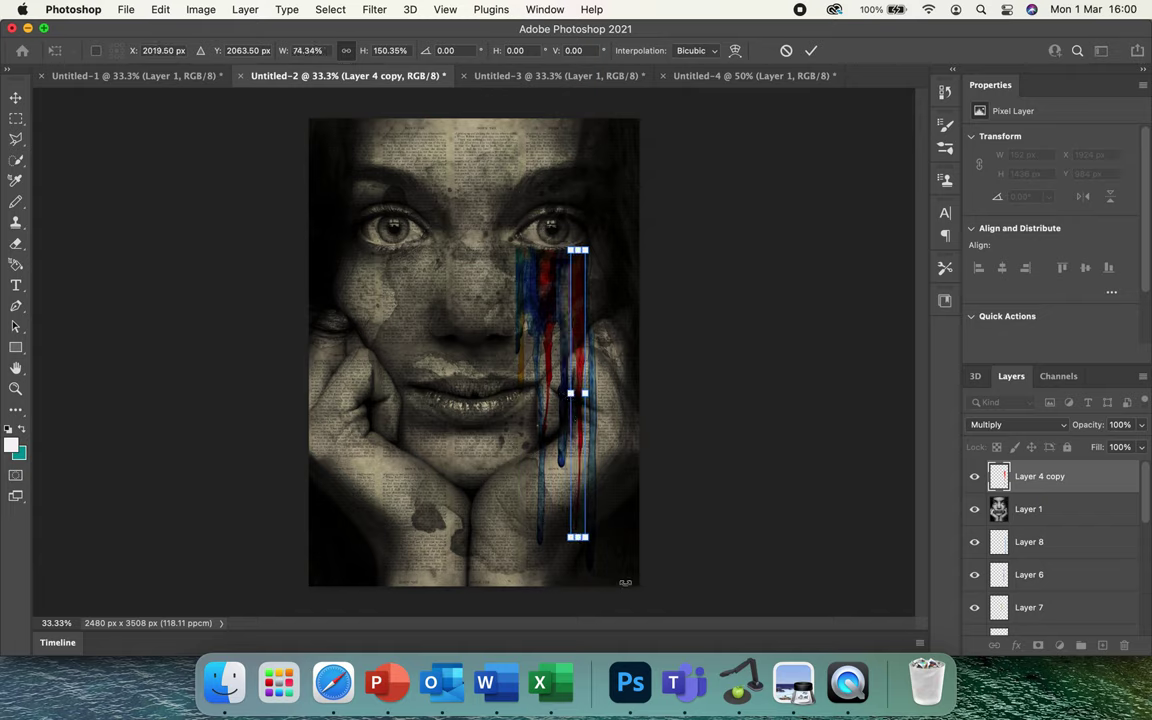
pyautogui.press('Return')
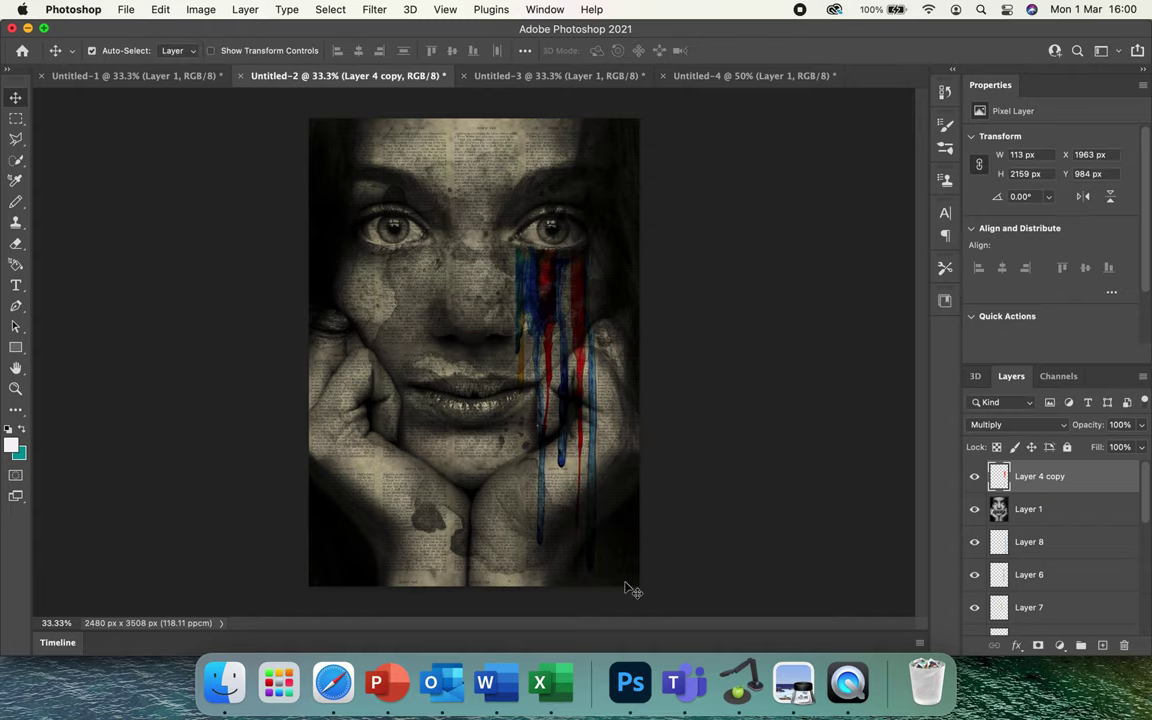
pyautogui.moveTo(1066, 484); pyautogui.dragTo(1076, 522)
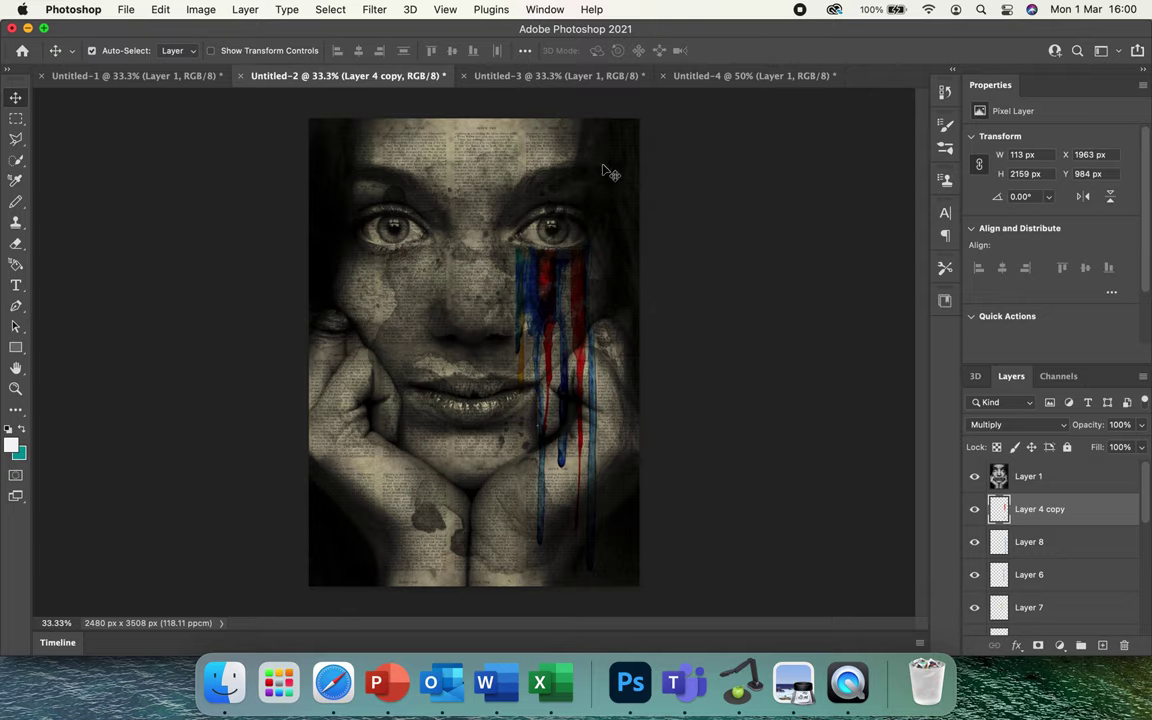
# Step: Clear the selection in Untitled-4 and copy the whole rainbow drip layer into the portrait document Untitled-2
pyautogui.click(690, 75)
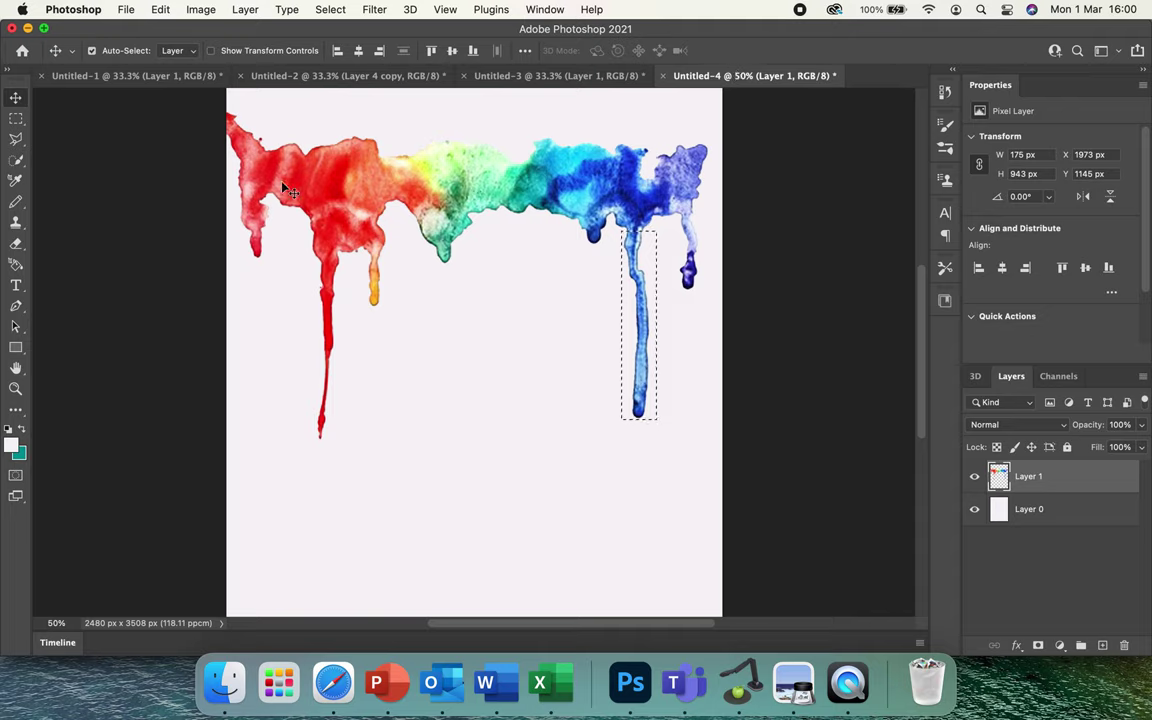
pyautogui.click(22, 124)
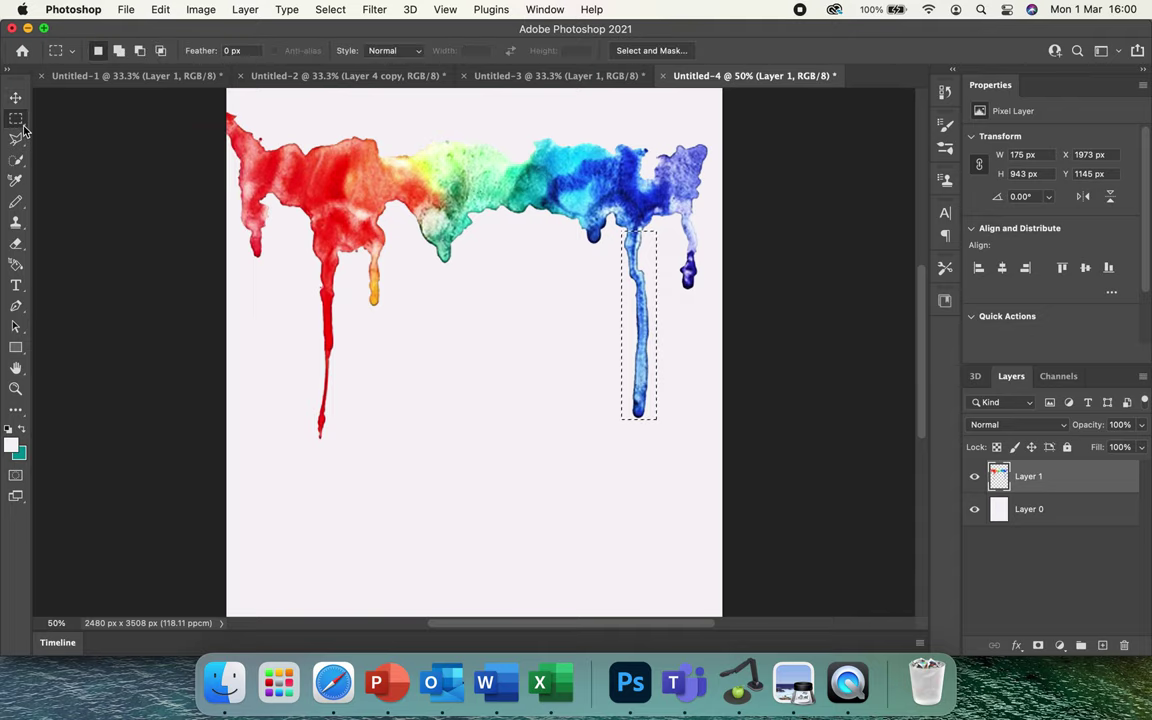
pyautogui.click(565, 238)
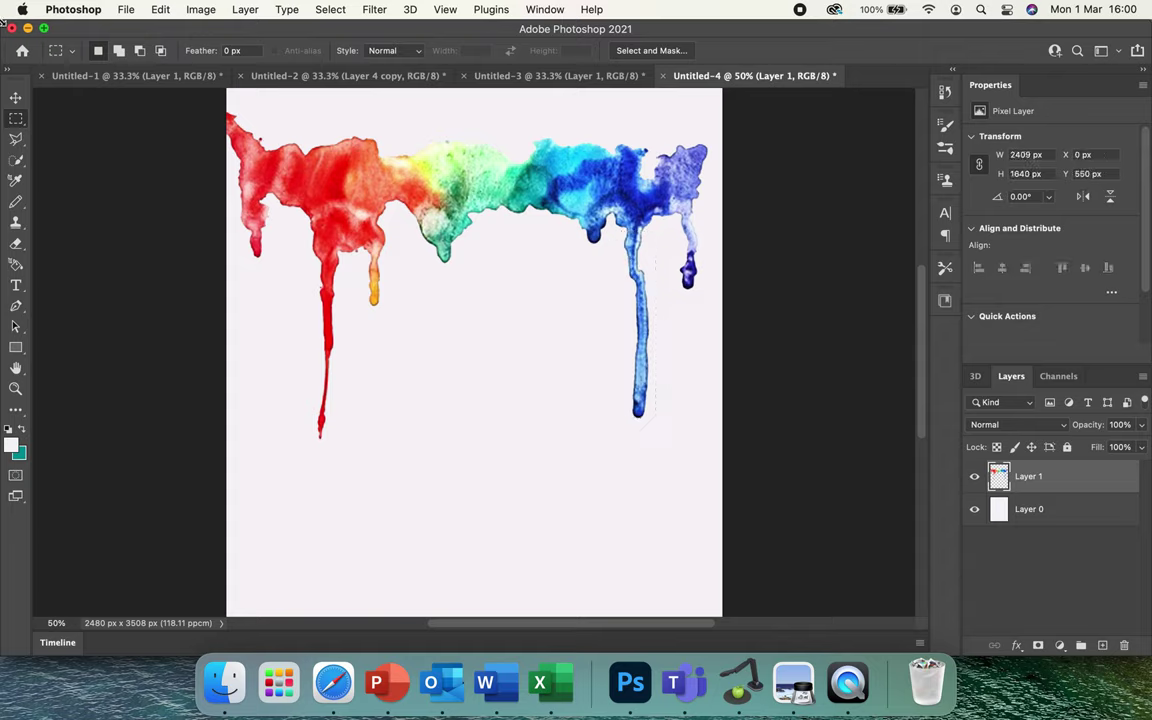
pyautogui.click(15, 97)
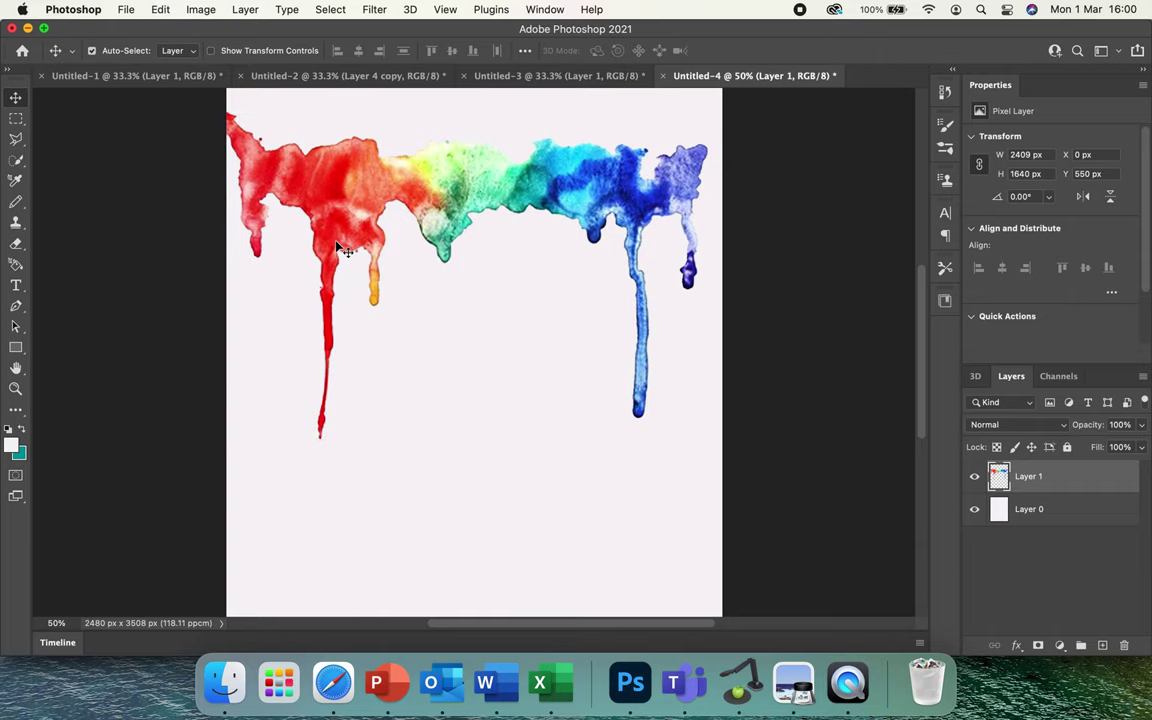
pyautogui.click(313, 78)
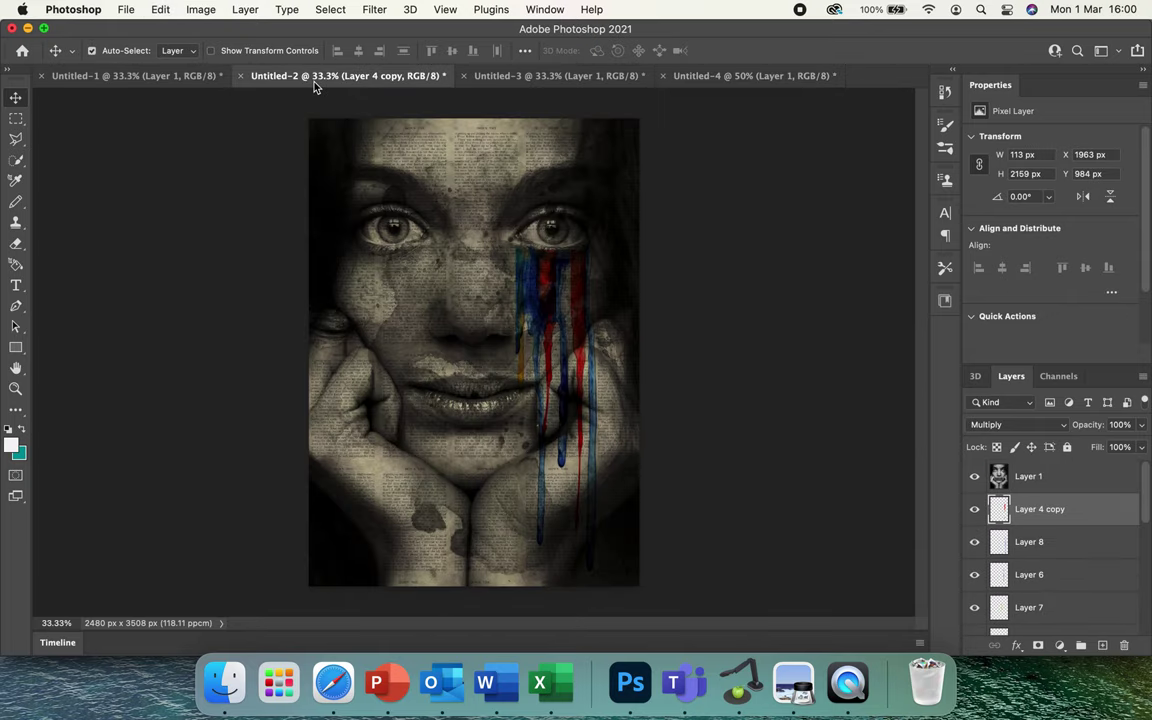
pyautogui.moveTo(313, 85); pyautogui.dragTo(477, 303)
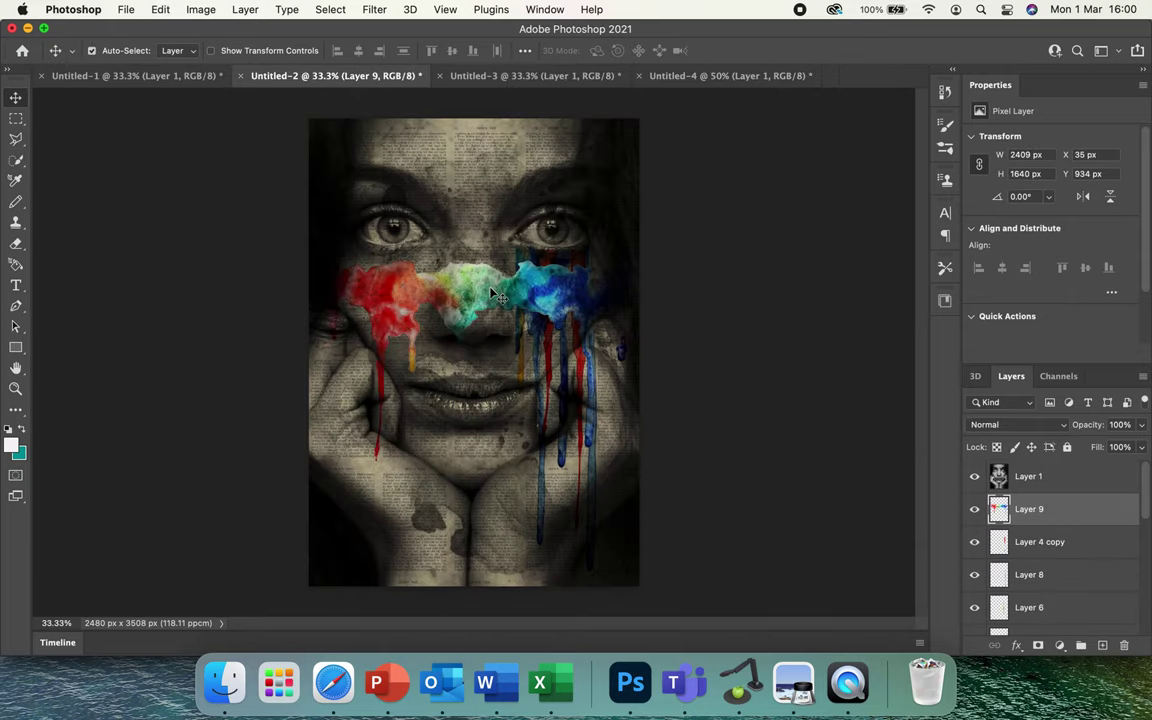
# Step: Bring the rainbow drip layer above the portrait layer and stretch it across the forehead to about 2528 × 2463 px
pyautogui.moveTo(1041, 513); pyautogui.dragTo(1040, 477)
pyautogui.moveTo(517, 297); pyautogui.dragTo(509, 153)
pyautogui.press('super+t')
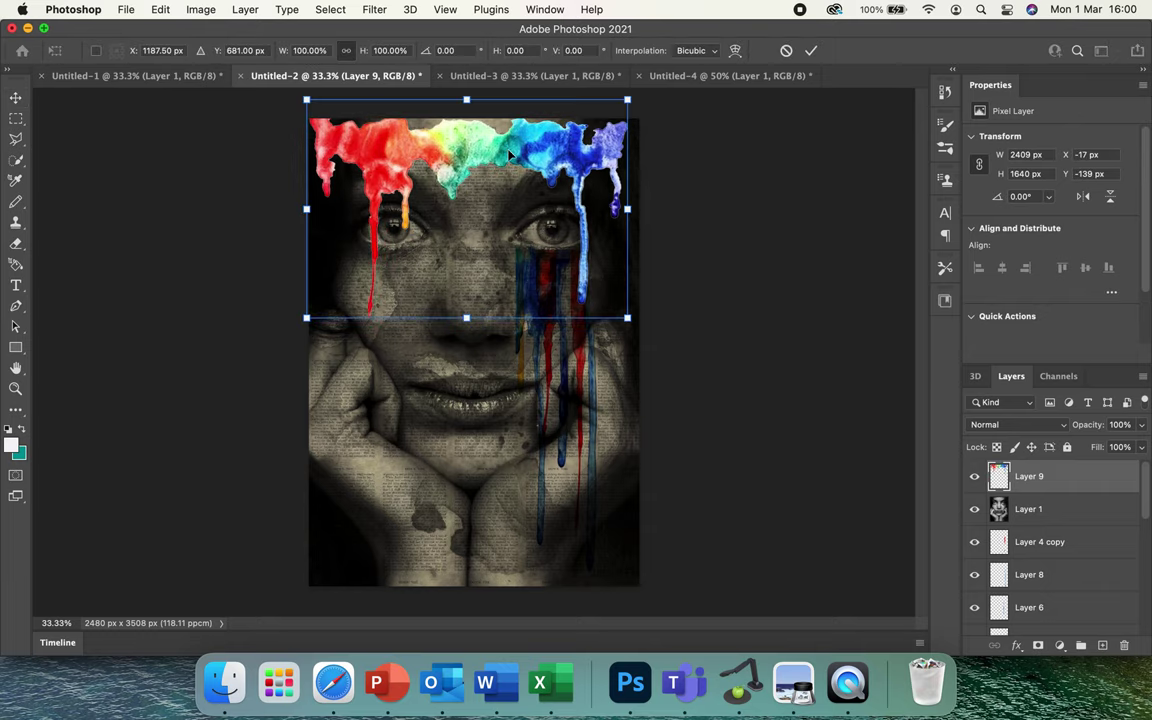
pyautogui.moveTo(466, 318); pyautogui.dragTo(466, 516)
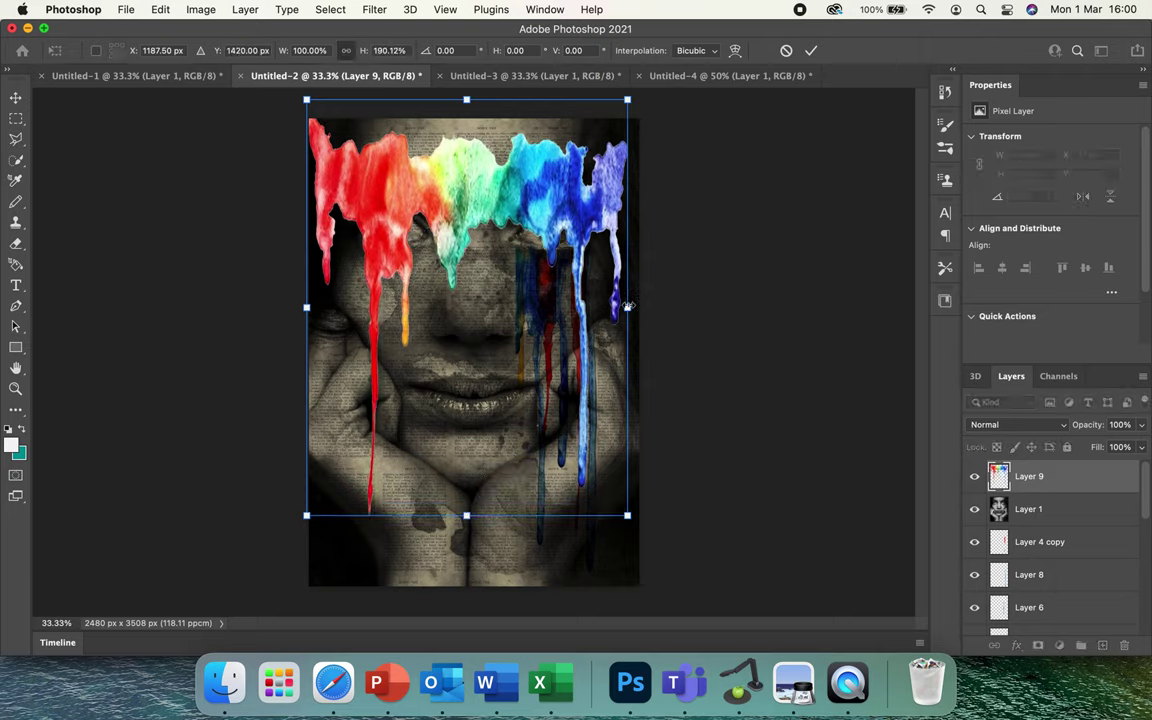
pyautogui.moveTo(627, 307); pyautogui.dragTo(559, 307)
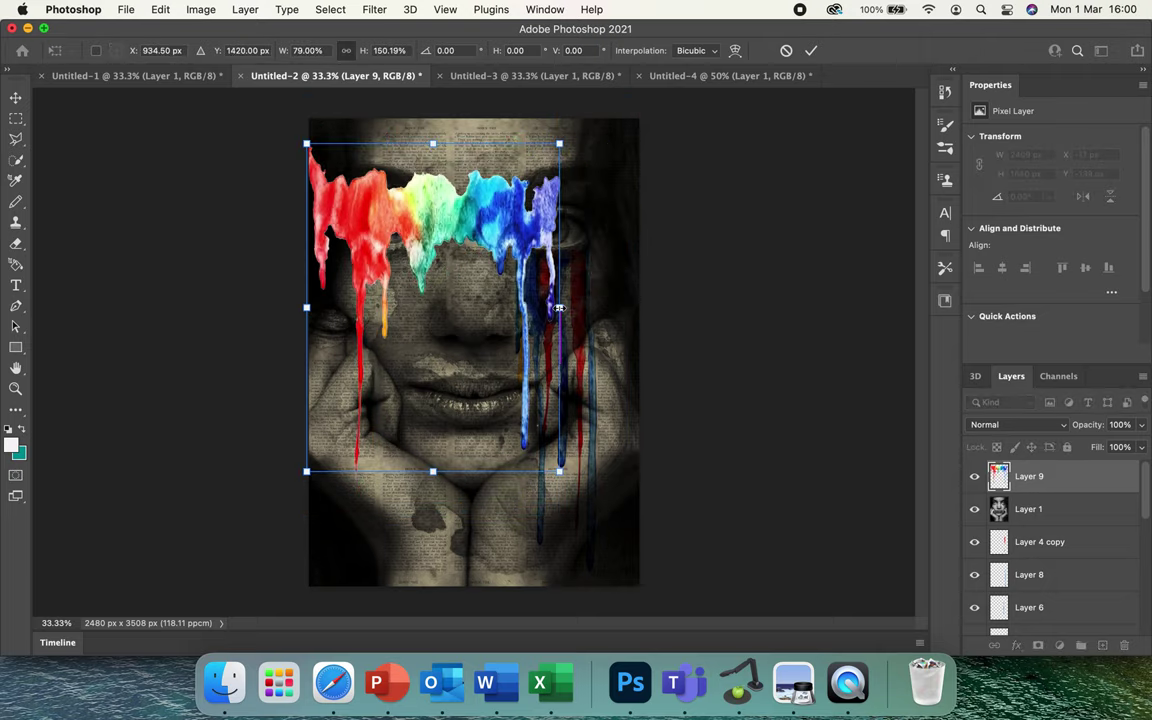
pyautogui.moveTo(495, 235); pyautogui.dragTo(487, 162)
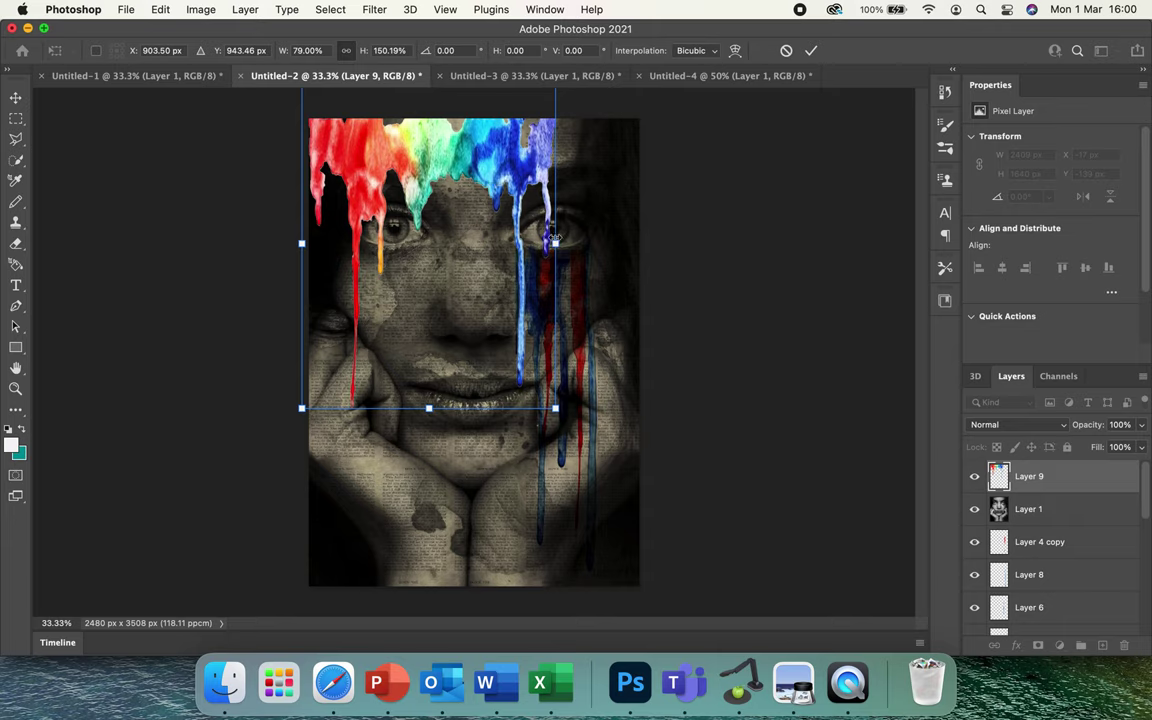
pyautogui.moveTo(557, 245); pyautogui.dragTo(641, 246)
pyautogui.press('Return')
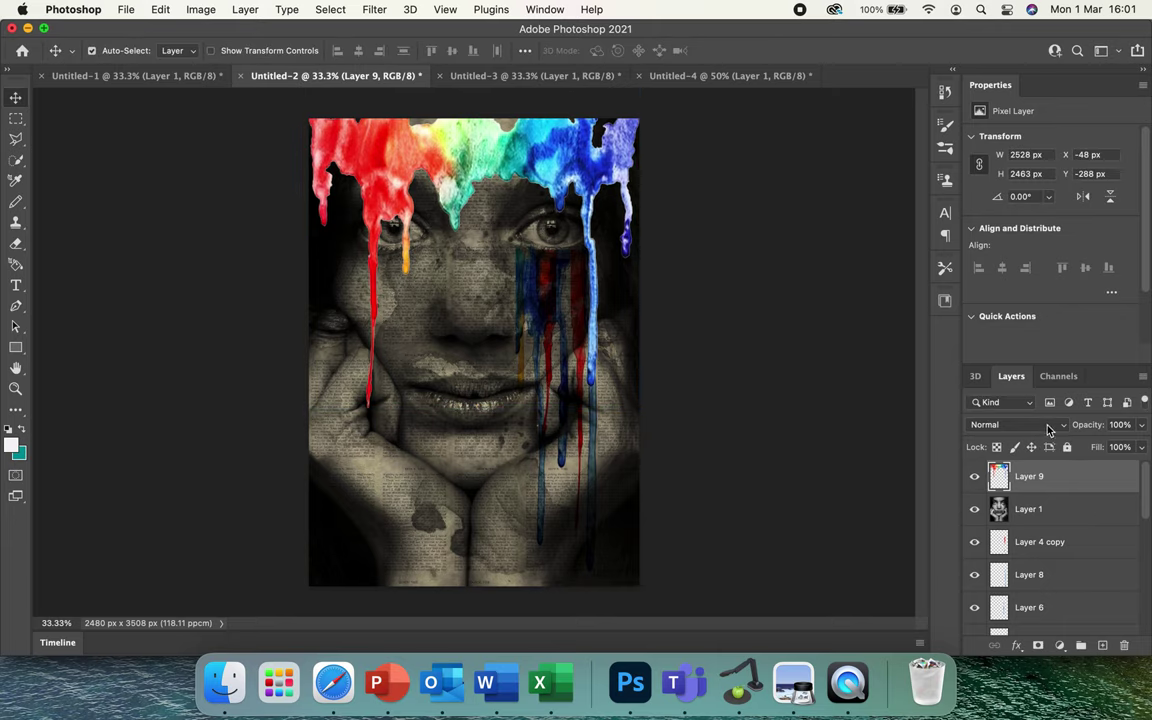
# Step: Set the rainbow drip layer's blend mode to Multiply and place the layer directly below the portrait layer
pyautogui.click(1049, 427)
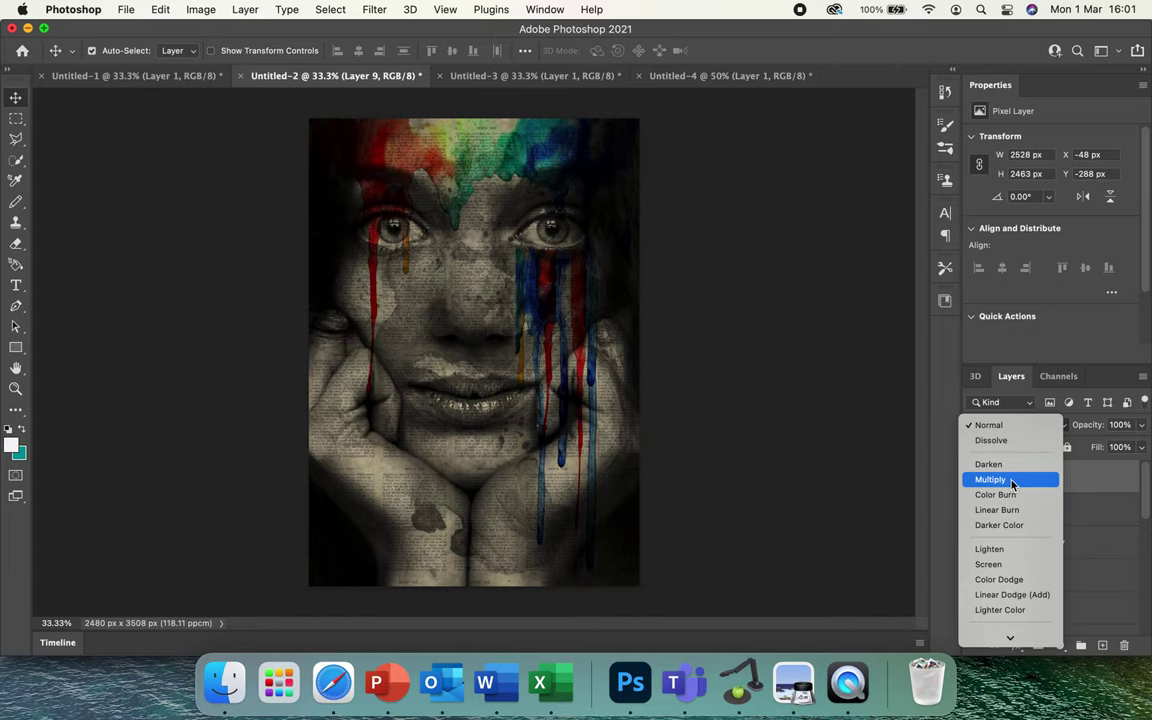
pyautogui.click(1012, 480)
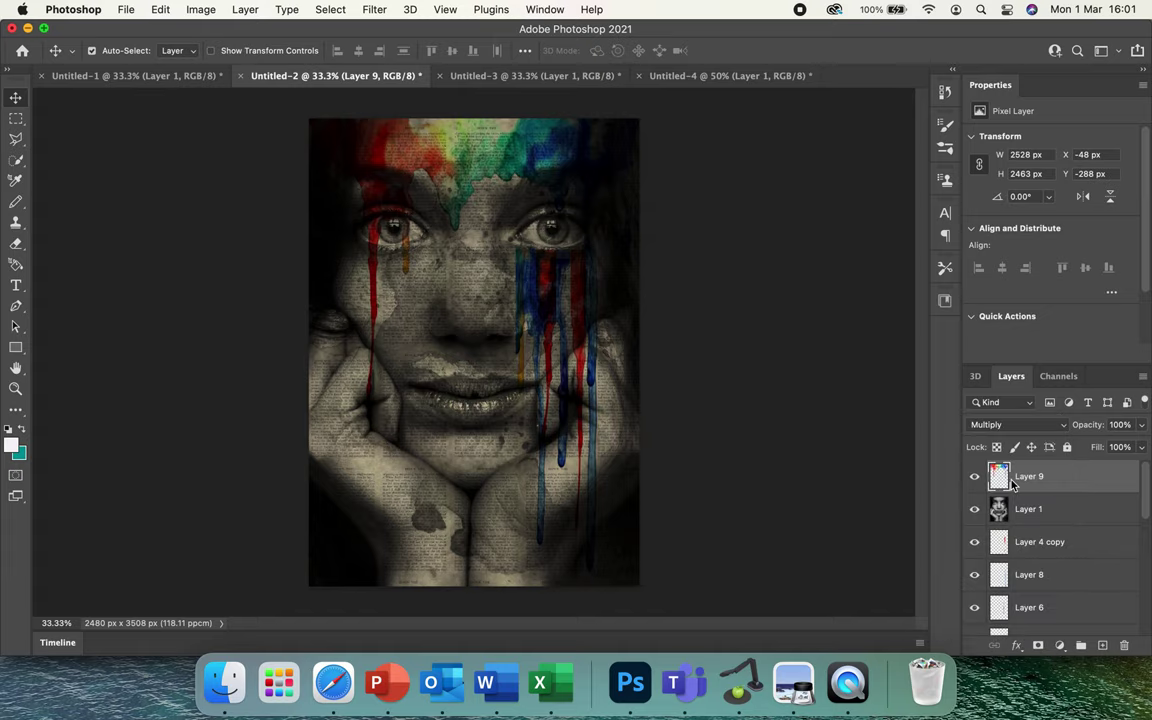
pyautogui.moveTo(1062, 476); pyautogui.dragTo(1064, 520)
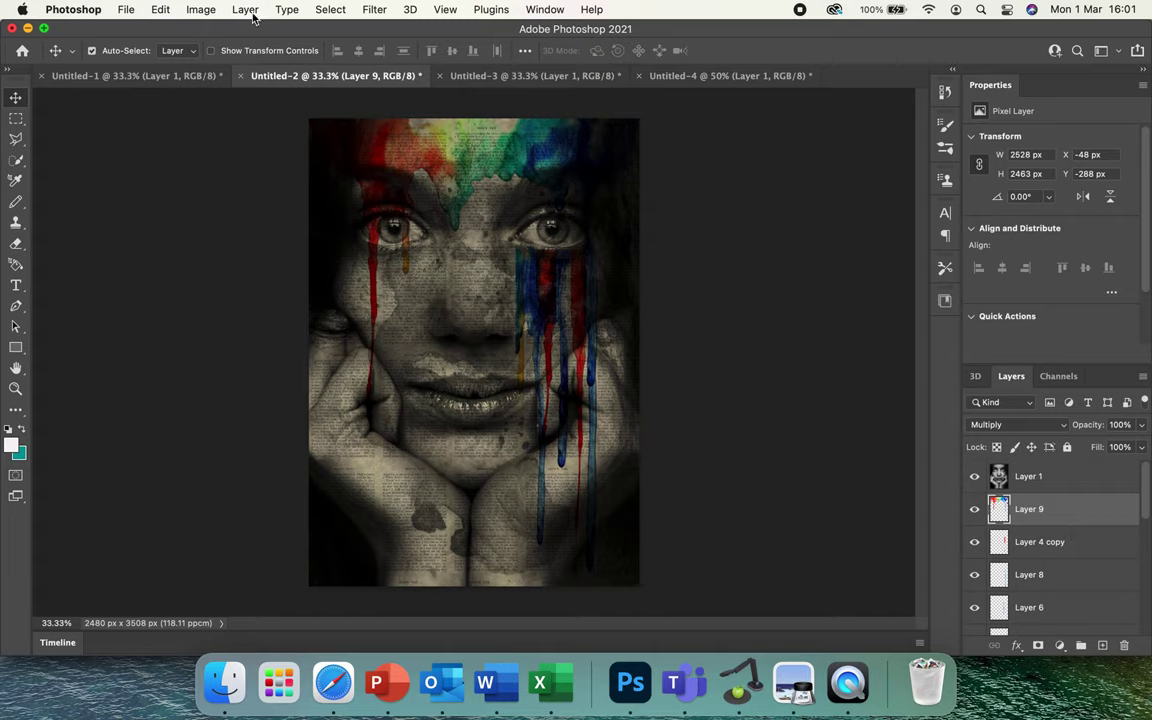
# Step: Apply Brightness/Contrast to the rainbow drip layer with brightness 61 and a slightly lowered contrast
pyautogui.click(200, 9)
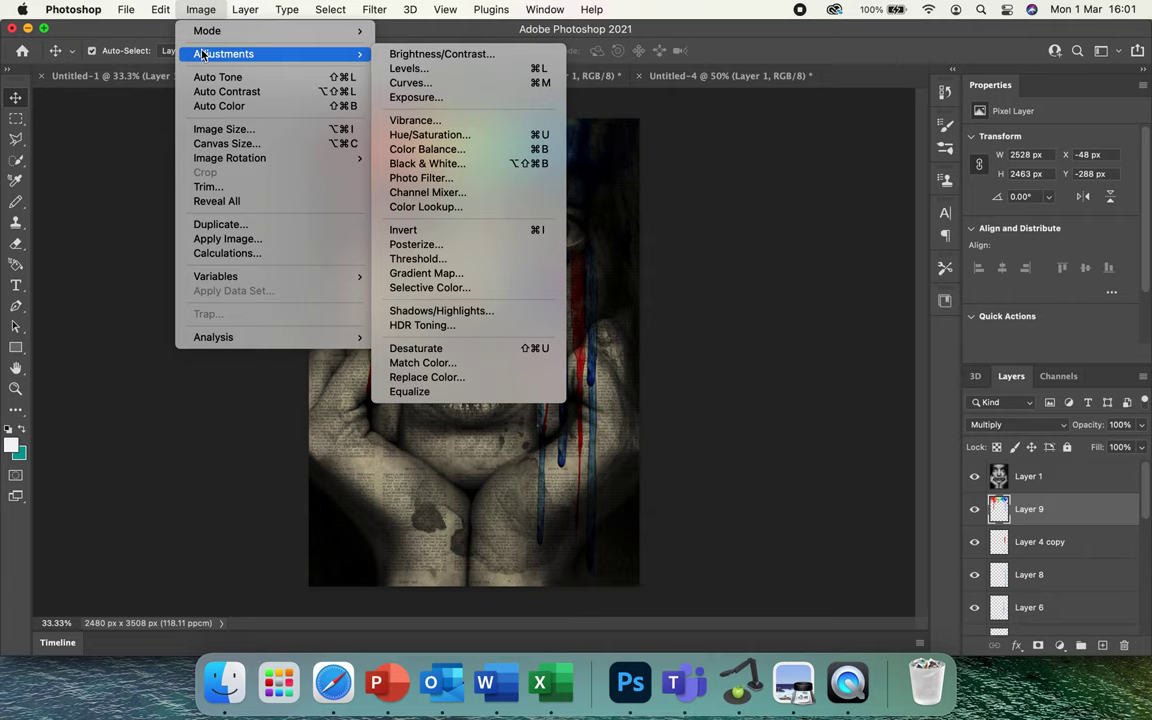
pyautogui.moveTo(321, 53)
pyautogui.click(487, 53)
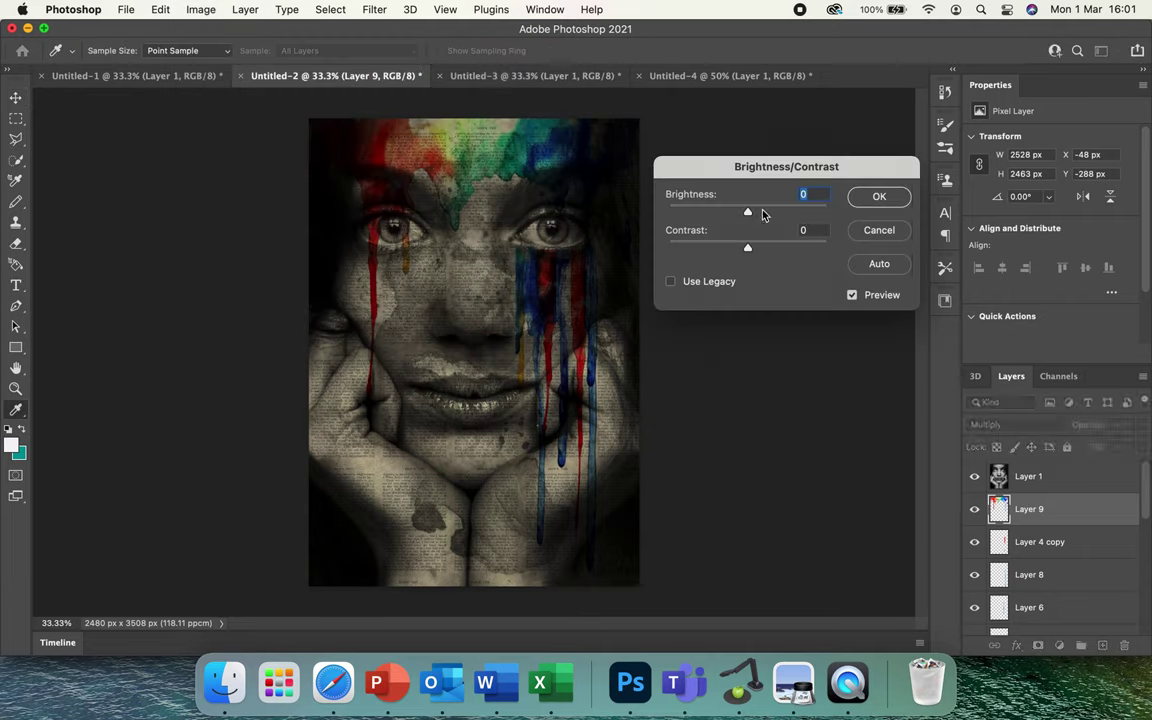
pyautogui.moveTo(749, 213)
pyautogui.mouseDown()
pyautogui.moveTo(726, 215)
pyautogui.moveTo(767, 216)
pyautogui.mouseUp()
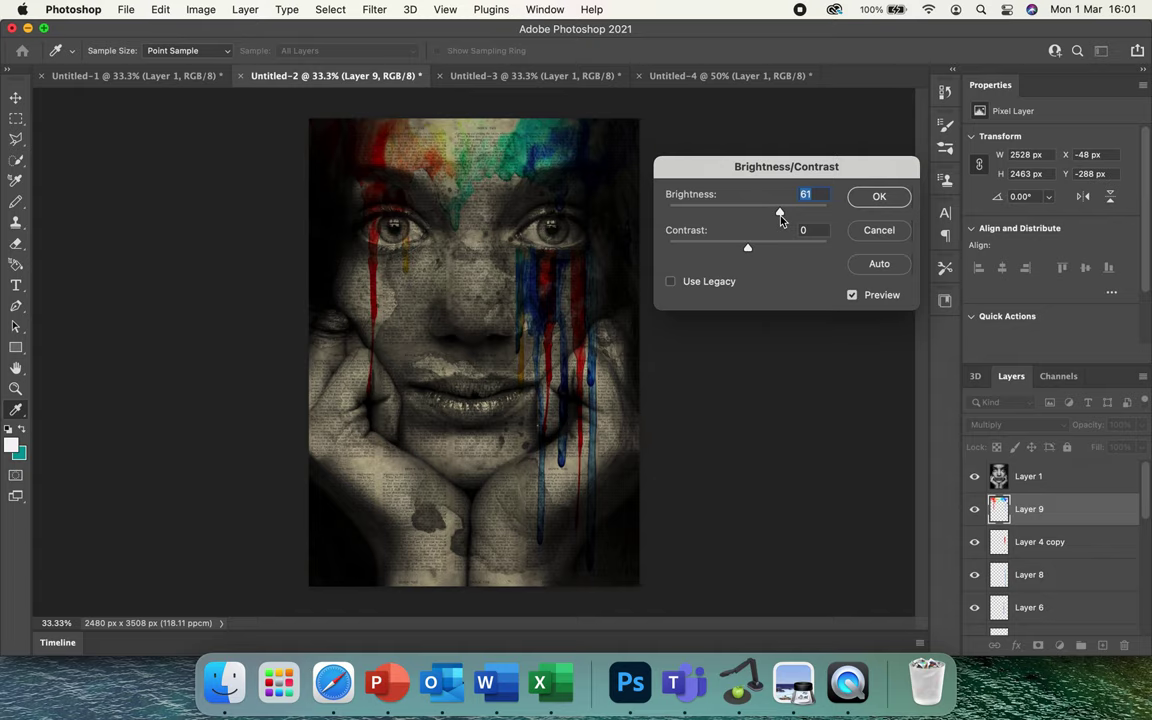
pyautogui.moveTo(750, 254); pyautogui.dragTo(733, 249)
pyautogui.click(873, 197)
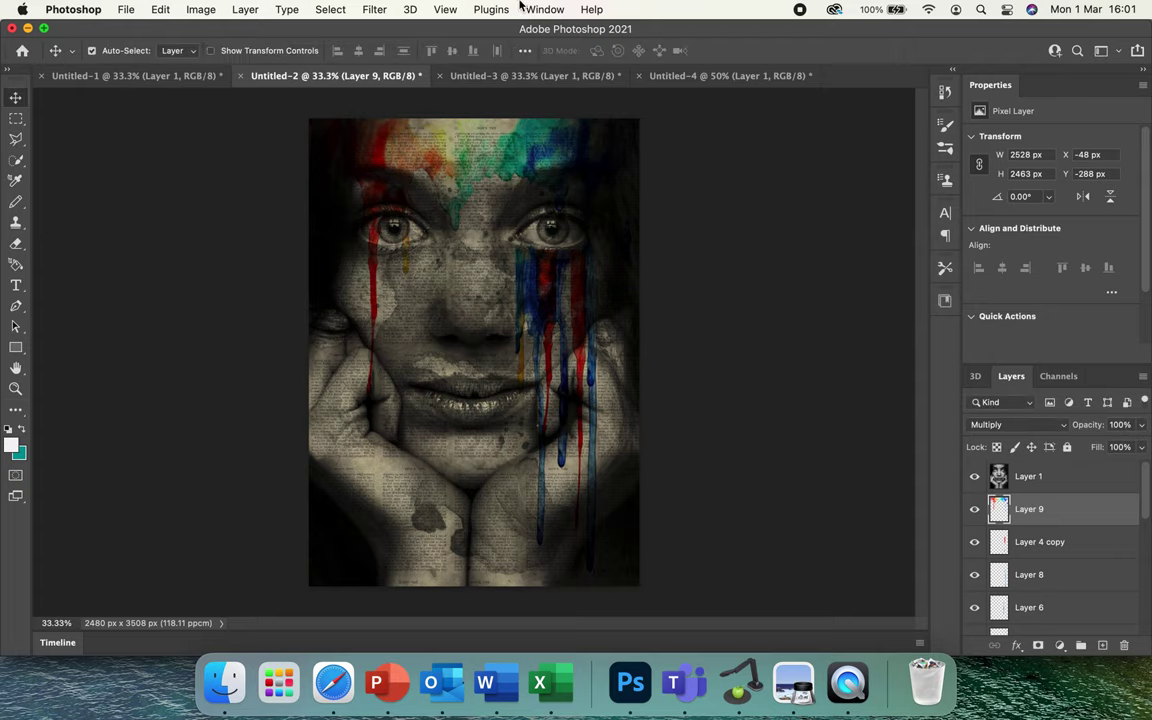
pyautogui.click(200, 10)
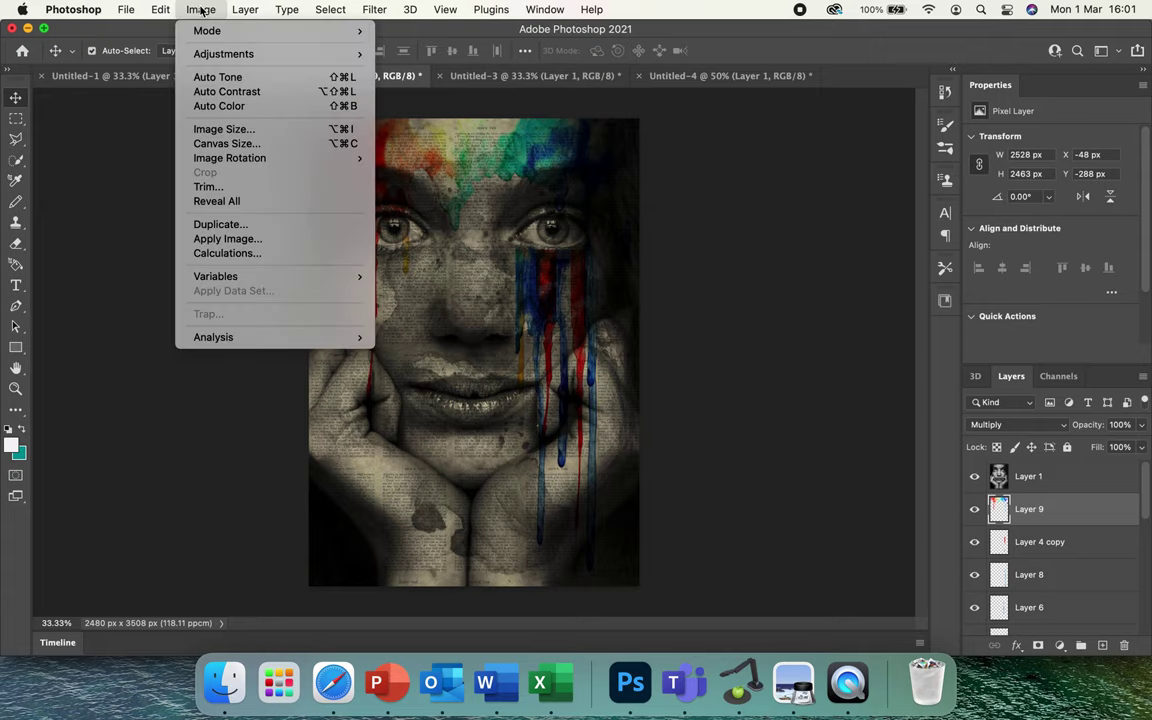
pyautogui.moveTo(182, 51)
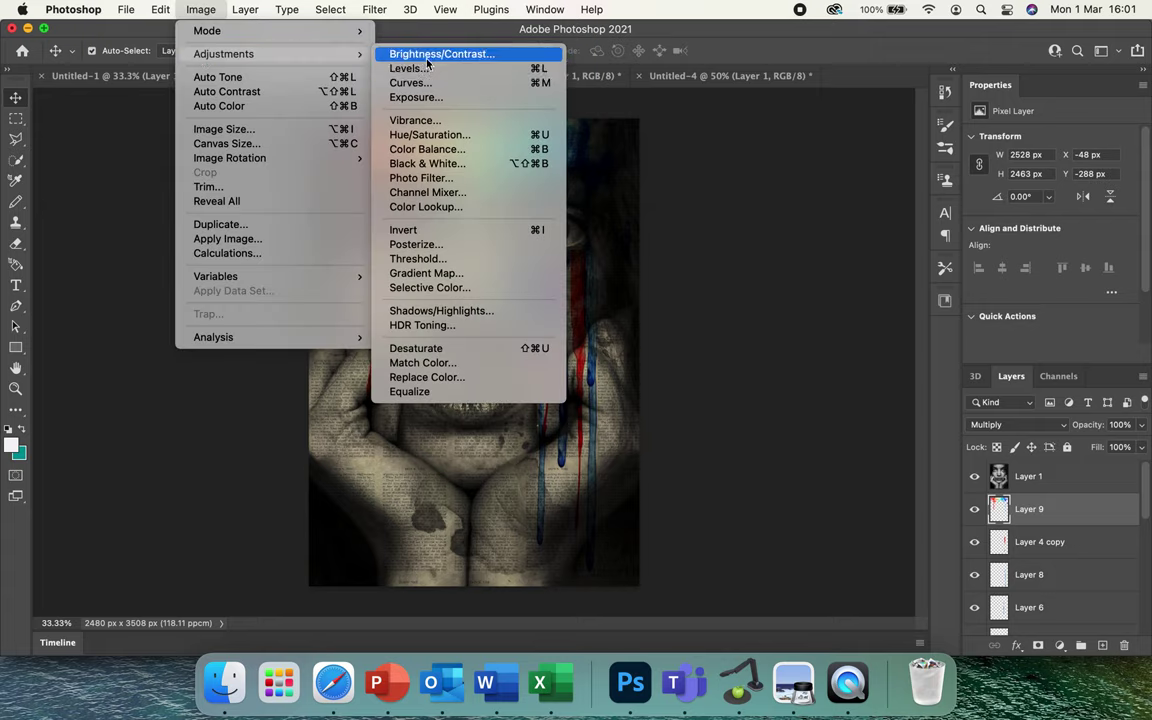
pyautogui.click(427, 163)
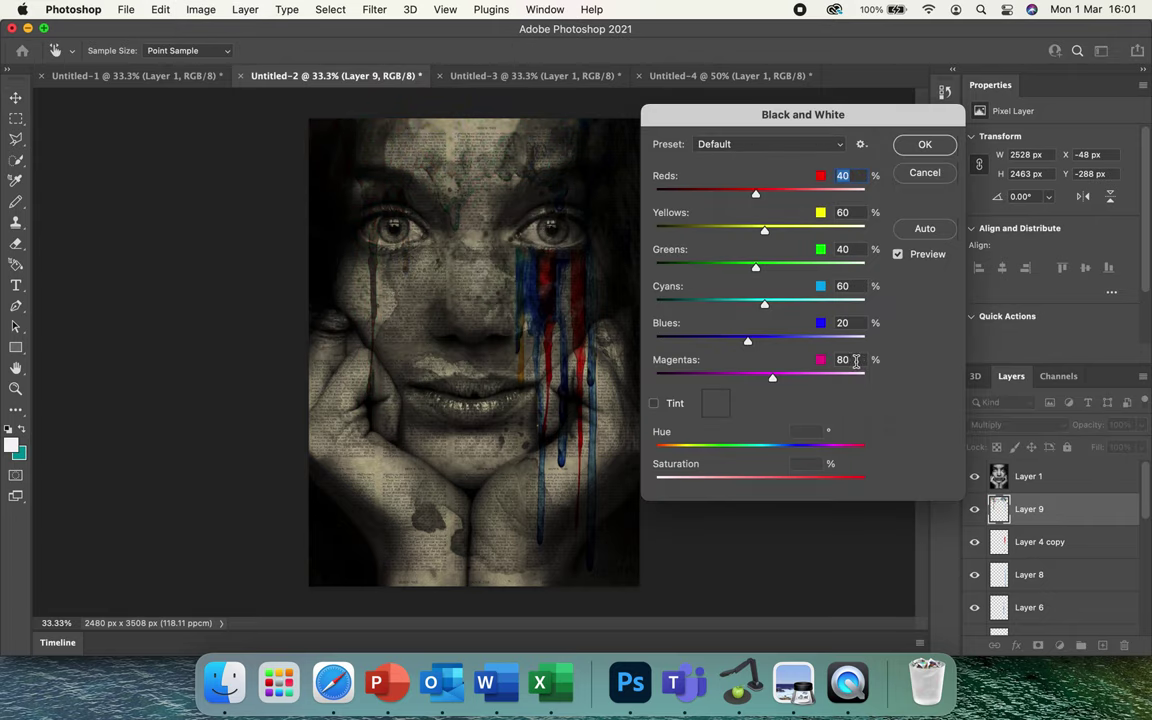
pyautogui.click(922, 175)
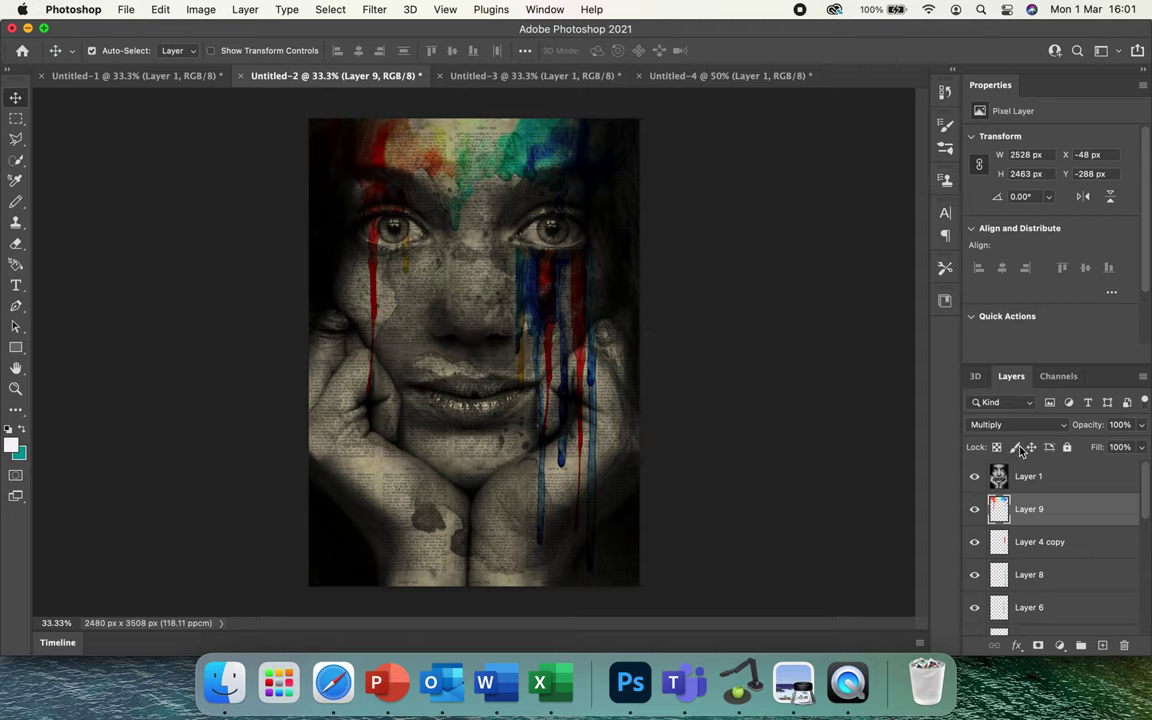
# Step: Select all layers from the portrait down to the white base, flatten the image and unlock the resulting background layer
pyautogui.click(1062, 478)
pyautogui.scroll(-5, 1062, 486)
pyautogui.scroll(-5, 1062, 486)
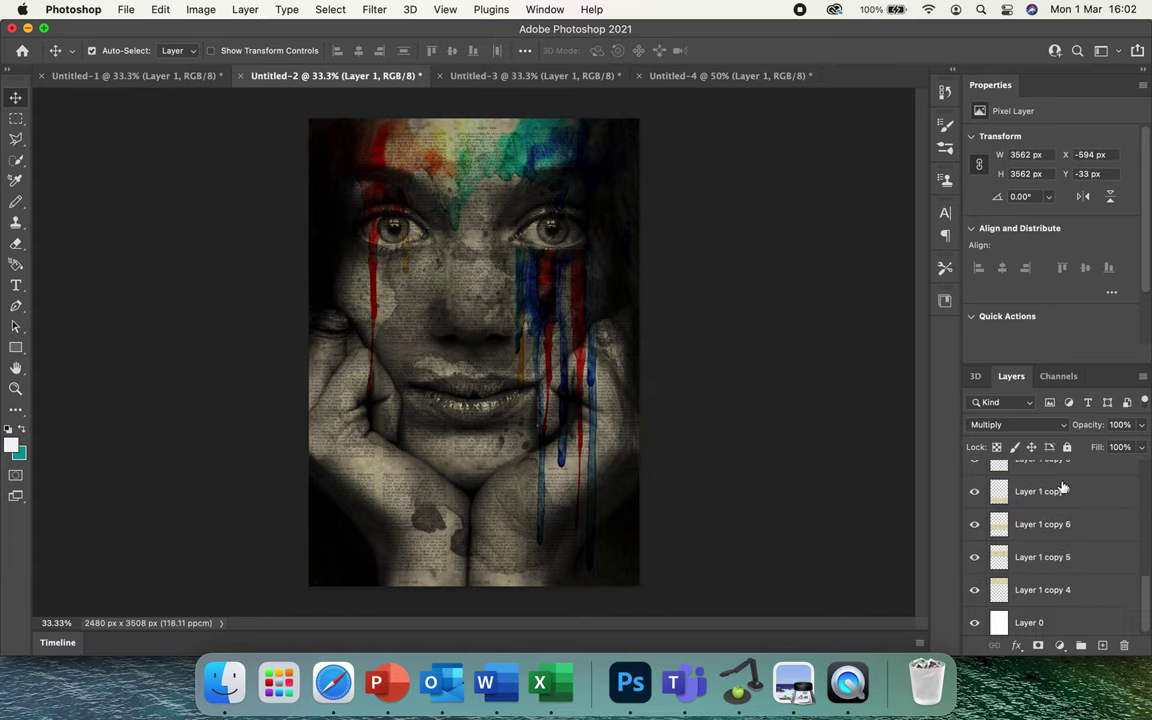
pyautogui.scroll(-1, 1062, 486)
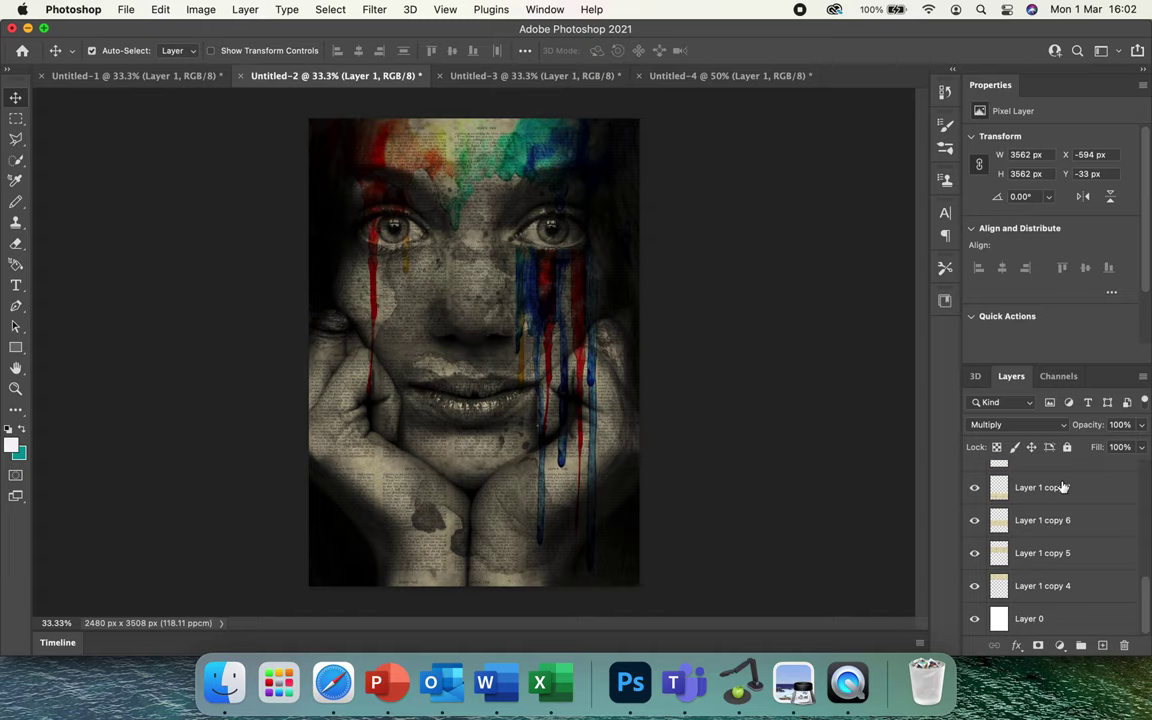
pyautogui.keyDown('shift'); pyautogui.click(1053, 620); pyautogui.keyUp('shift')
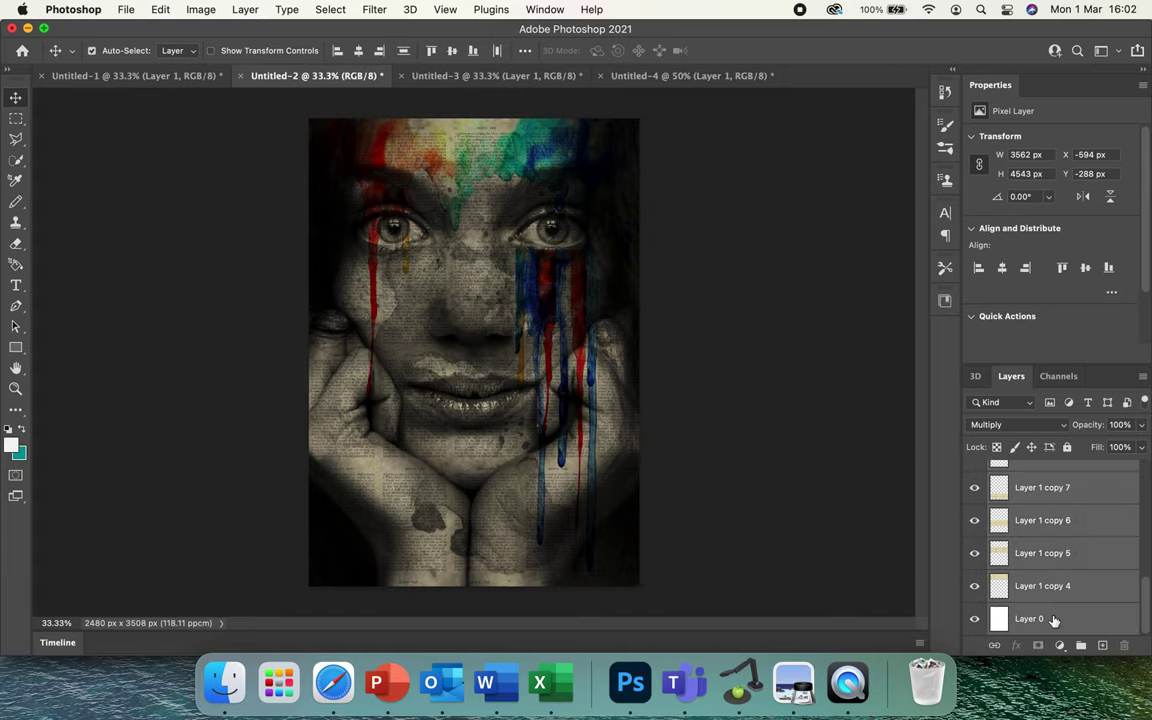
pyautogui.rightClick(1063, 545)
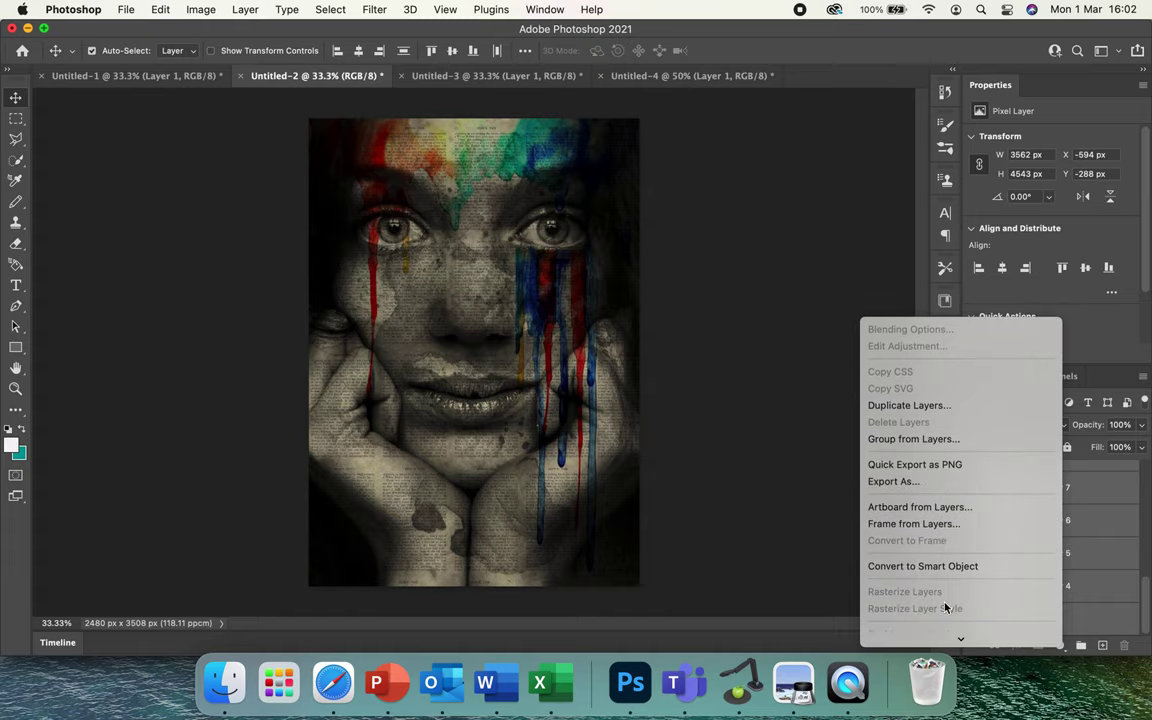
pyautogui.moveTo(958, 640)
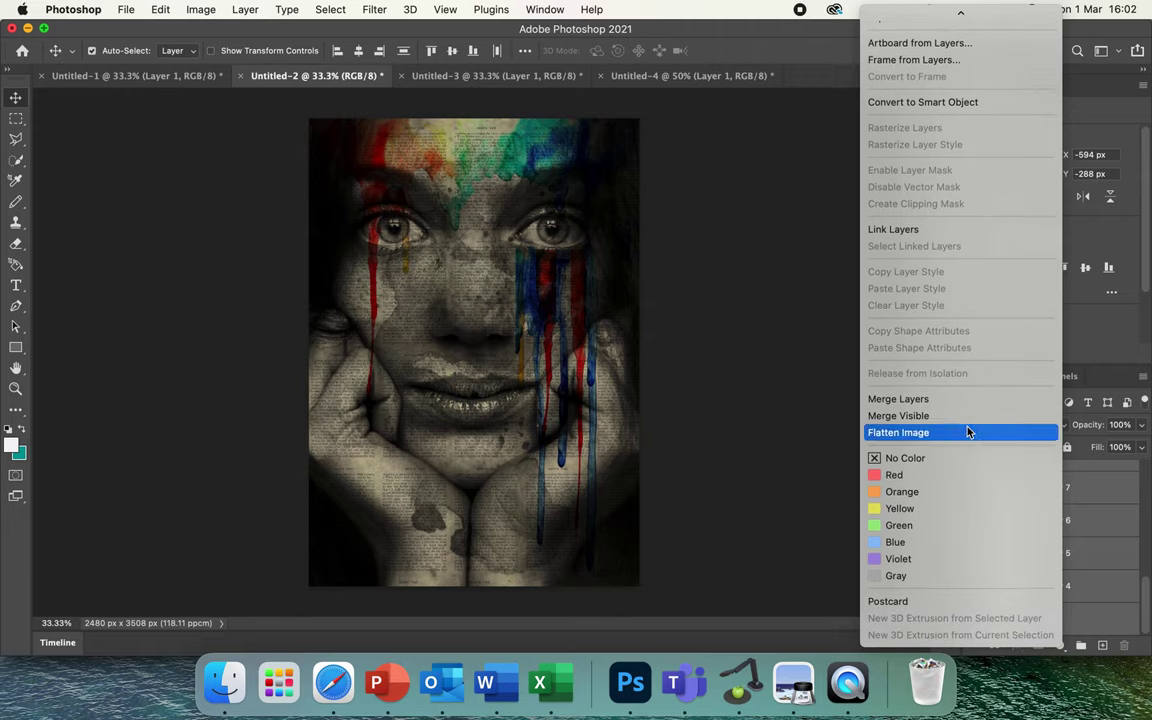
pyautogui.click(967, 431)
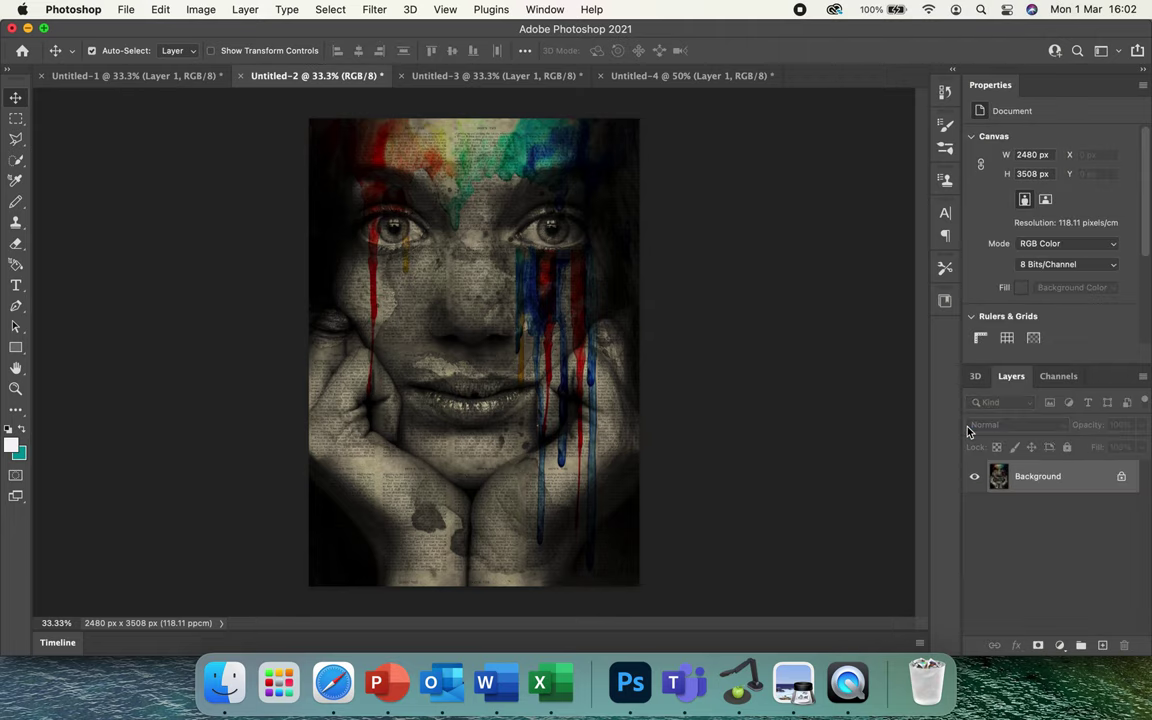
pyautogui.click(1121, 478)
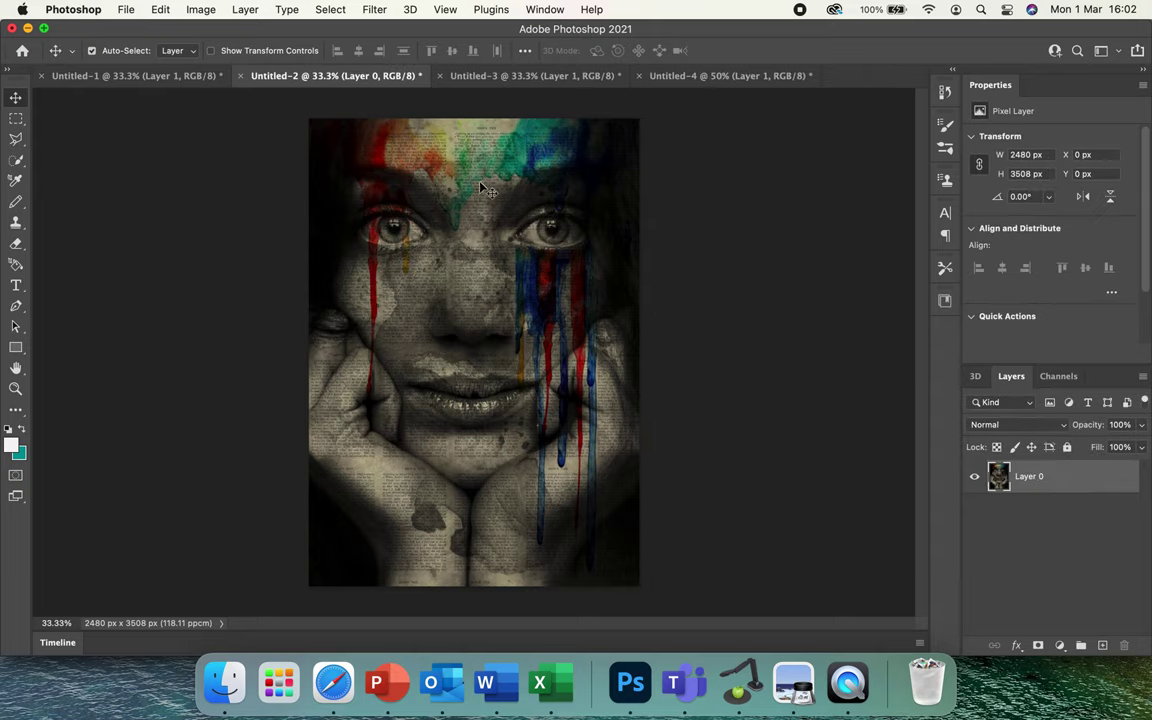
# Step: Apply Brightness/Contrast to the flattened portrait with brightness 70 and contrast 28
pyautogui.click(199, 10)
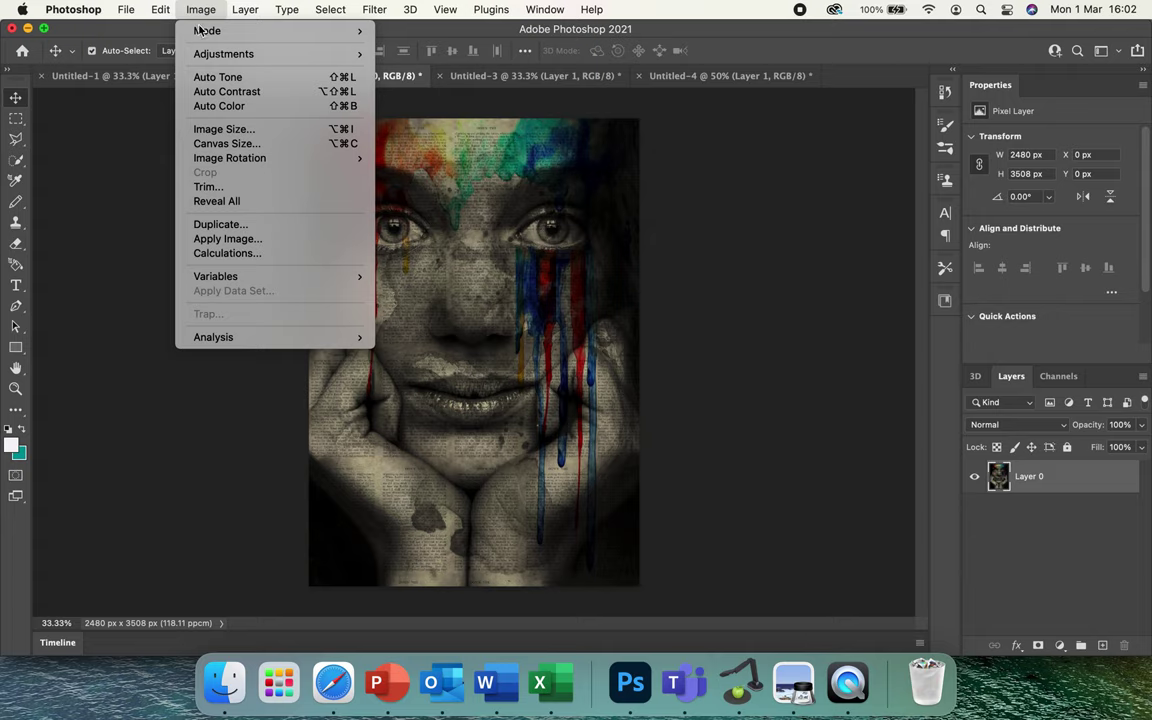
pyautogui.moveTo(186, 52)
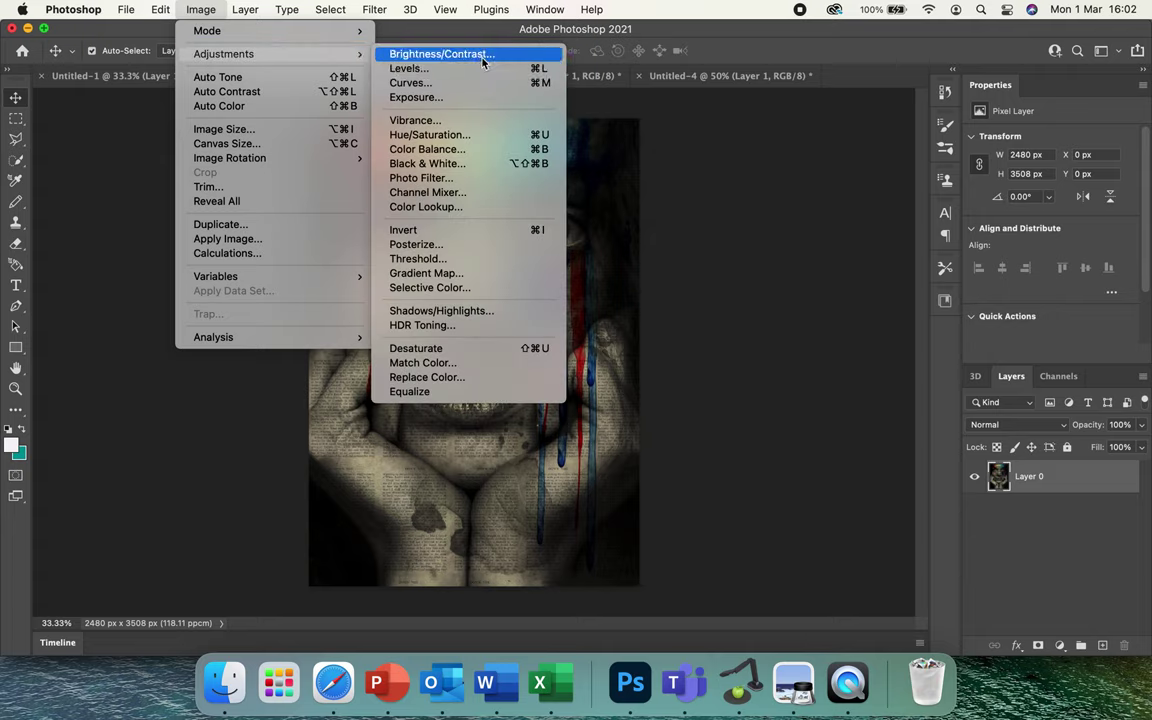
pyautogui.click(435, 54)
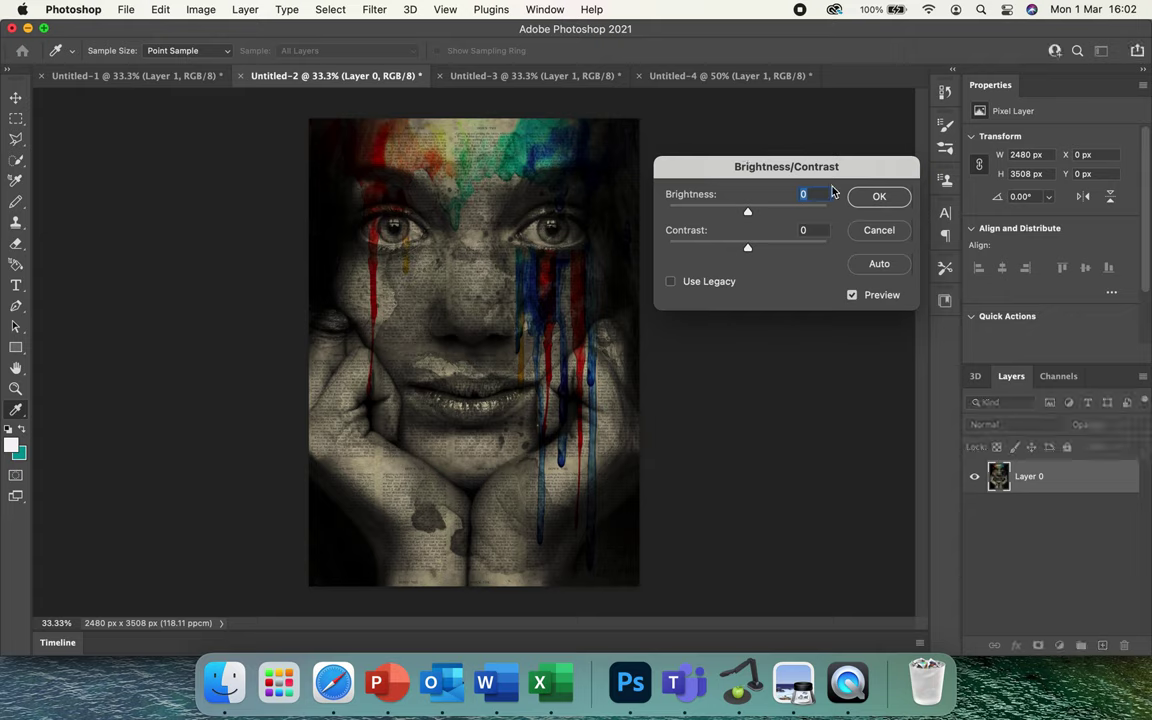
pyautogui.moveTo(748, 250); pyautogui.dragTo(778, 216)
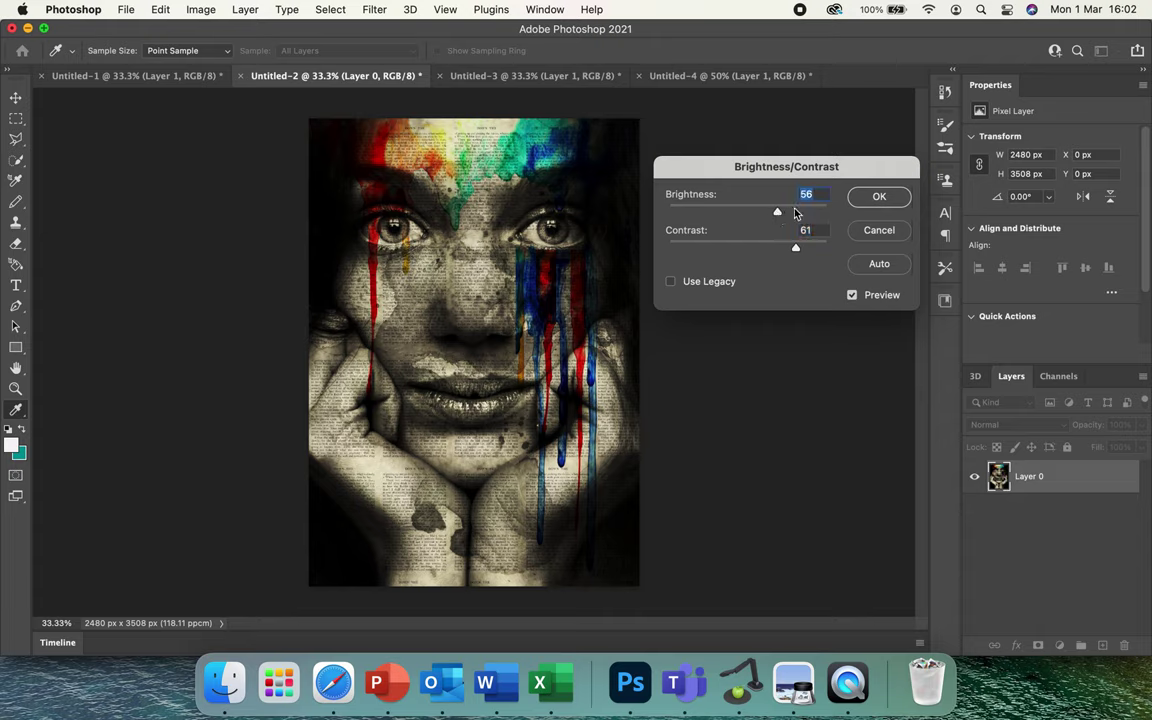
pyautogui.moveTo(797, 248); pyautogui.dragTo(782, 249)
pyautogui.moveTo(781, 216)
pyautogui.mouseDown()
pyautogui.moveTo(770, 215)
pyautogui.moveTo(785, 215)
pyautogui.mouseUp()
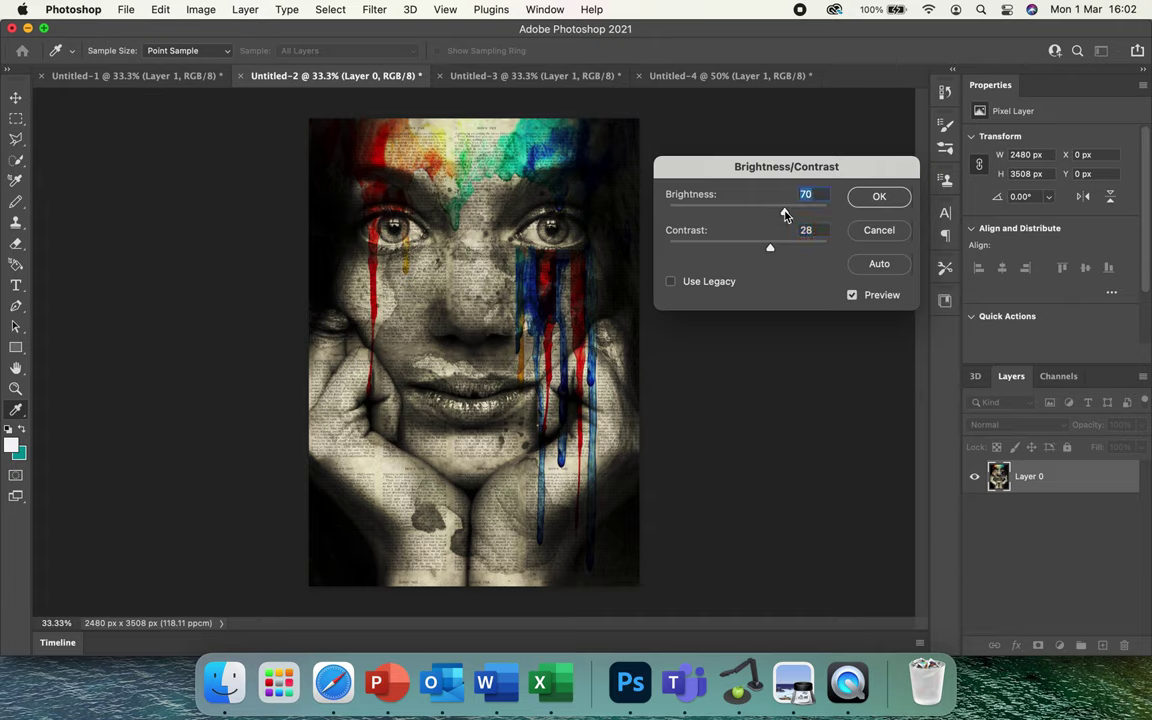
pyautogui.click(889, 197)
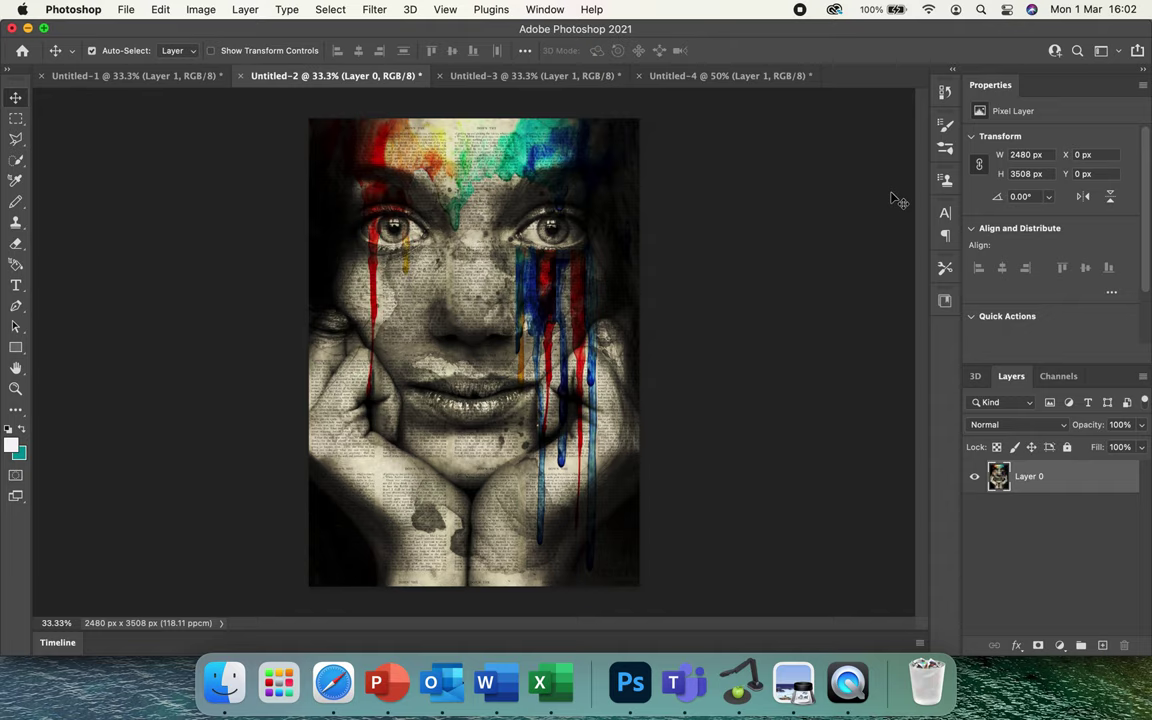